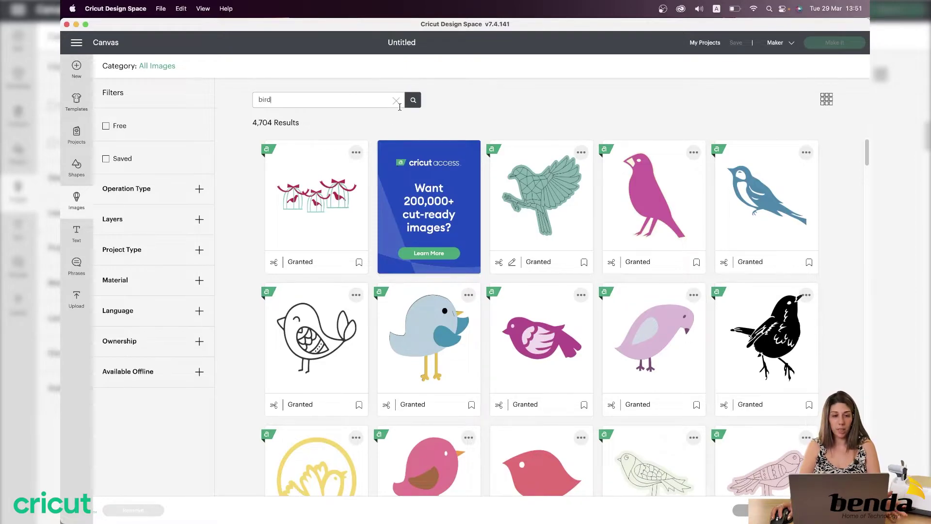
# Step: Clear the bird search from the image library and bookmark the bee image
pyautogui.click(396, 101)
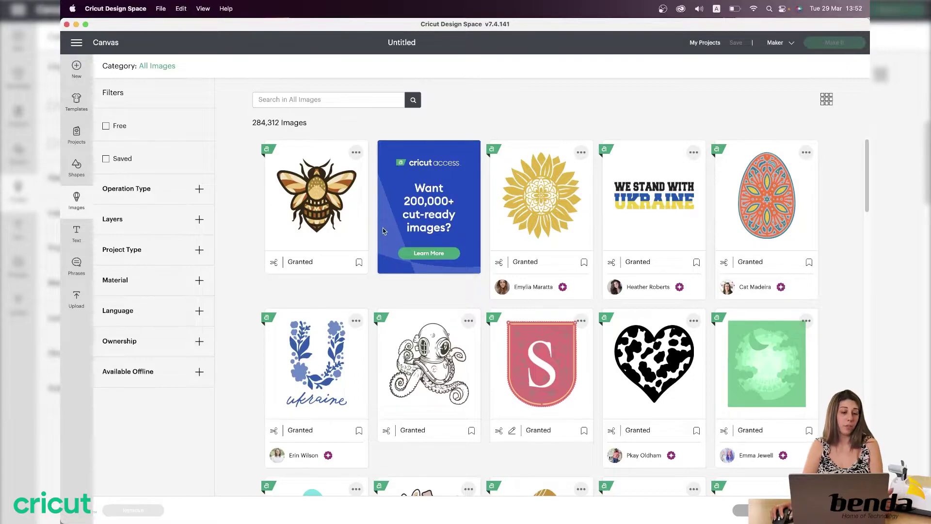
pyautogui.click(359, 263)
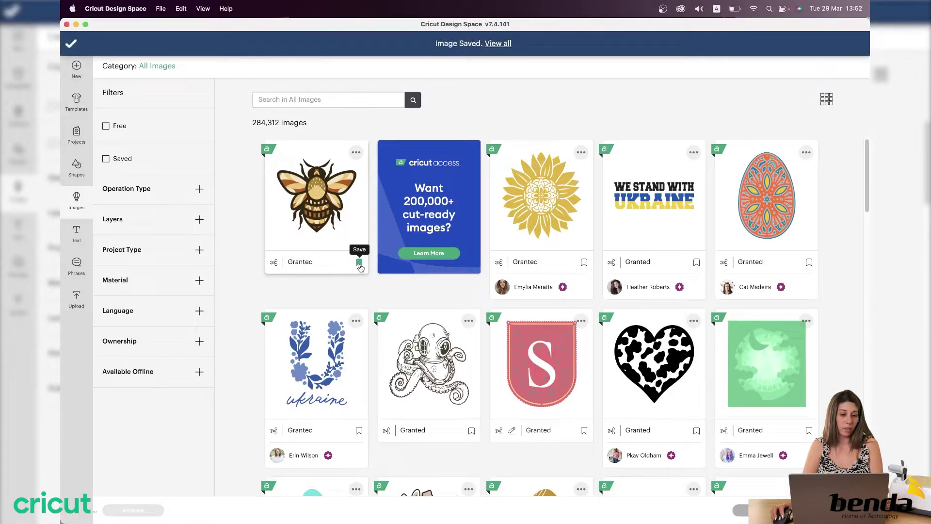
# Step: Expand the Operation Type and Layers filters to view their options
pyautogui.click(198, 190)
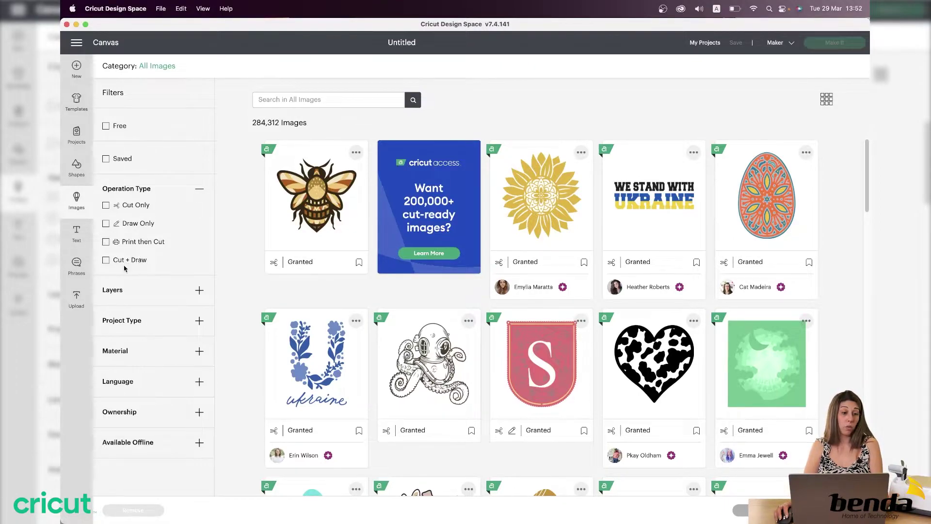
pyautogui.click(195, 290)
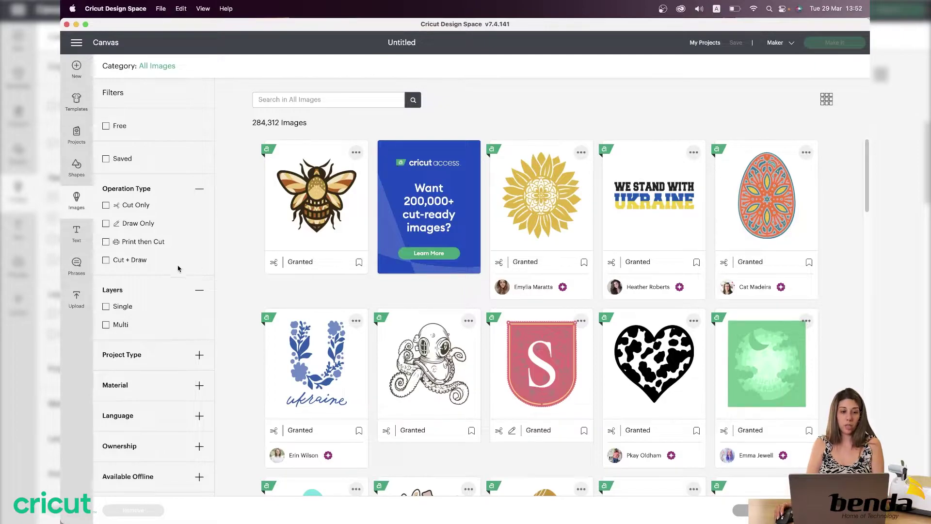
# Step: Filter the image library to free images and browse through them
pyautogui.click(107, 127)
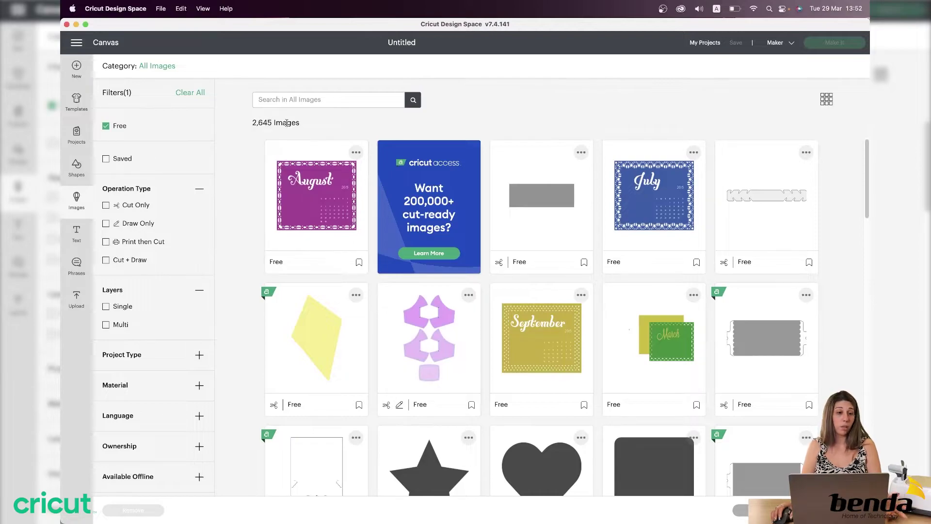
pyautogui.scroll(-20, 495, 293)
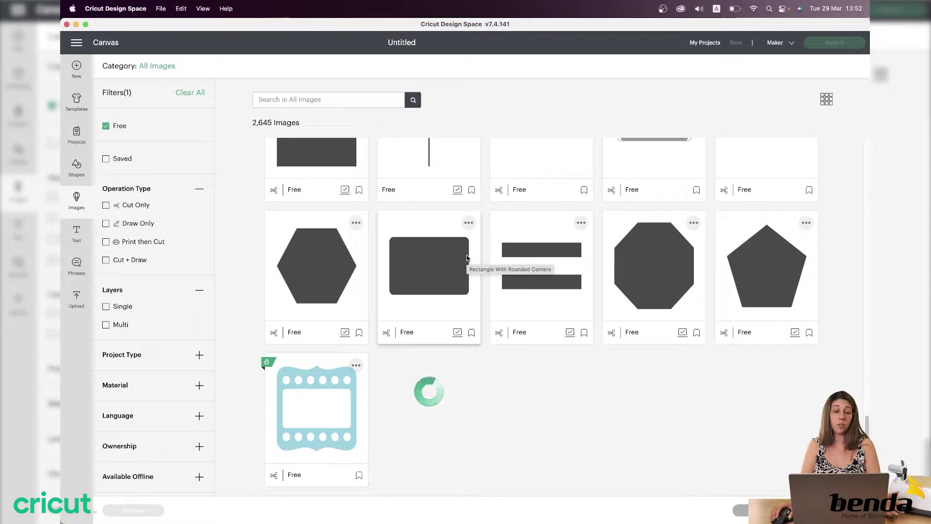
pyautogui.scroll(-4, 459, 260)
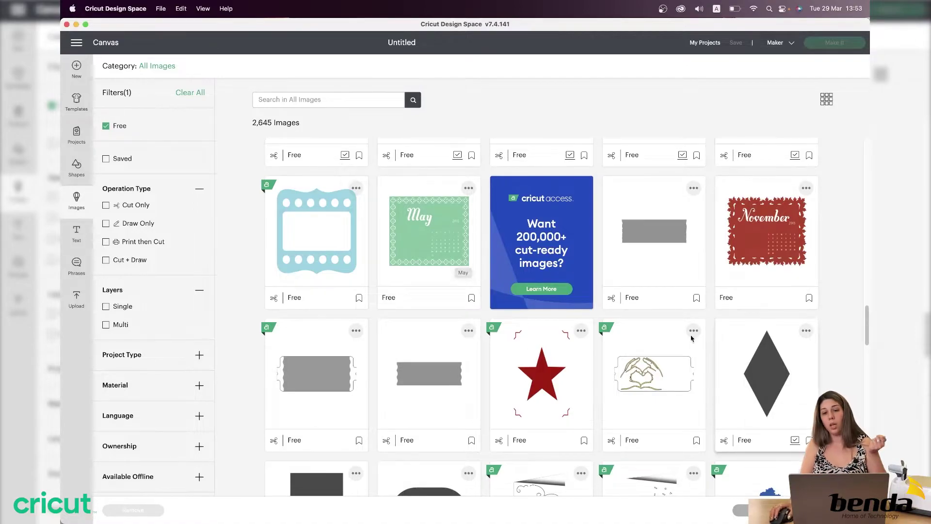
pyautogui.scroll(-15, 442, 268)
pyautogui.scroll(-4, 270, 365)
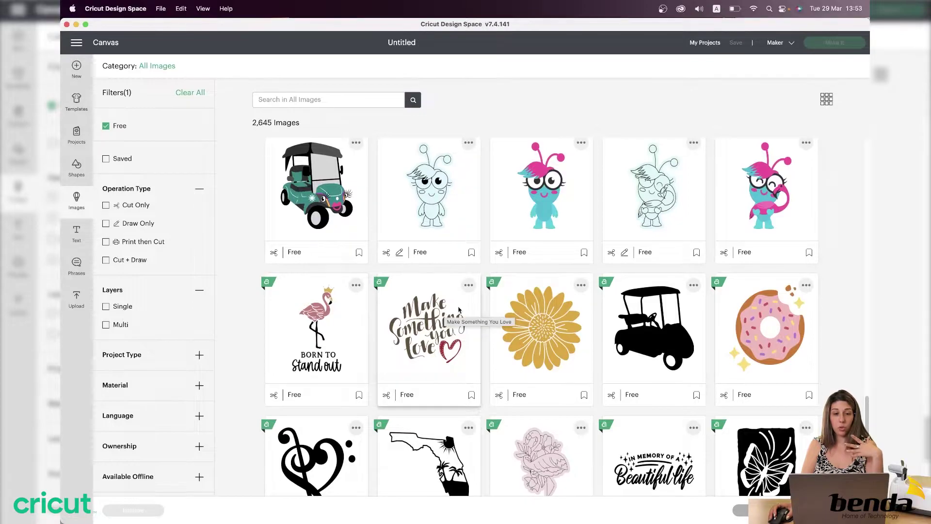
pyautogui.scroll(10, 445, 310)
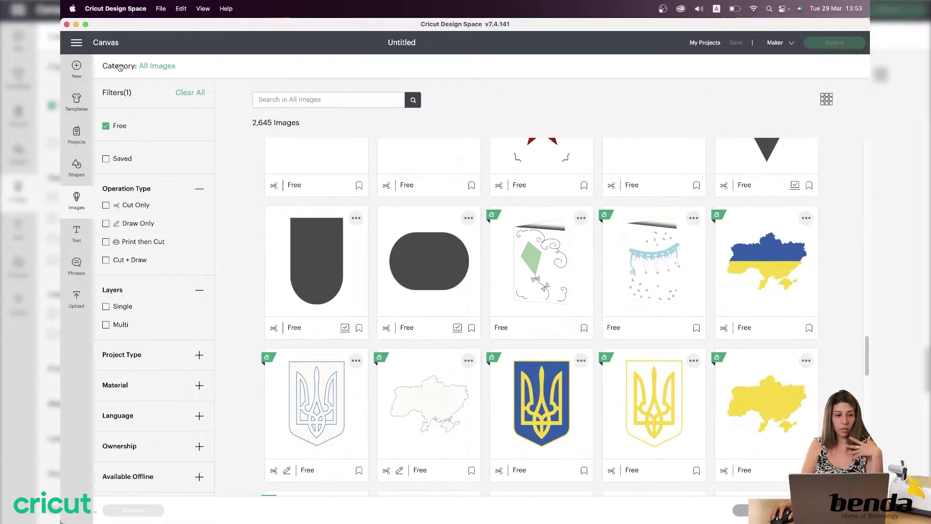
# Step: Remove the Free filter and select the line-art face with flowers image
pyautogui.click(121, 127)
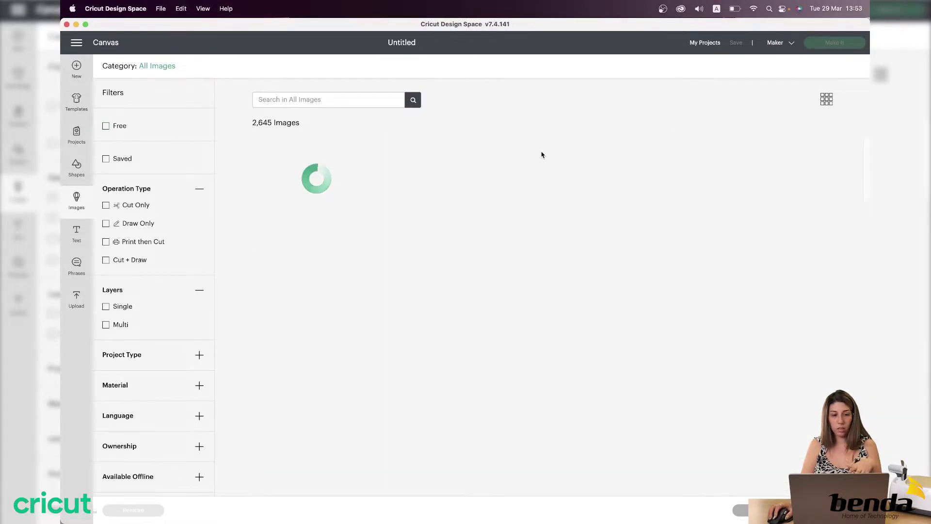
pyautogui.scroll(-5, 437, 291)
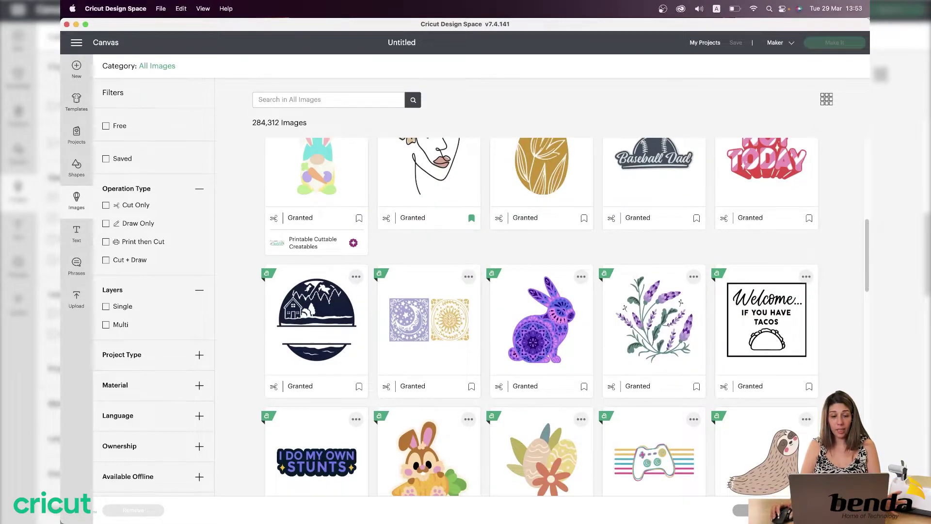
pyautogui.scroll(5, 461, 291)
pyautogui.scroll(-1, 447, 330)
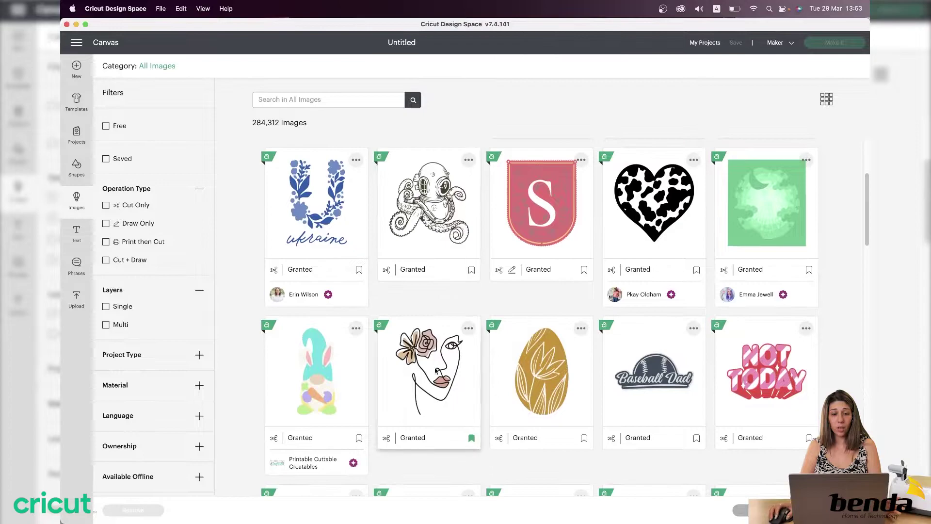
pyautogui.click(436, 370)
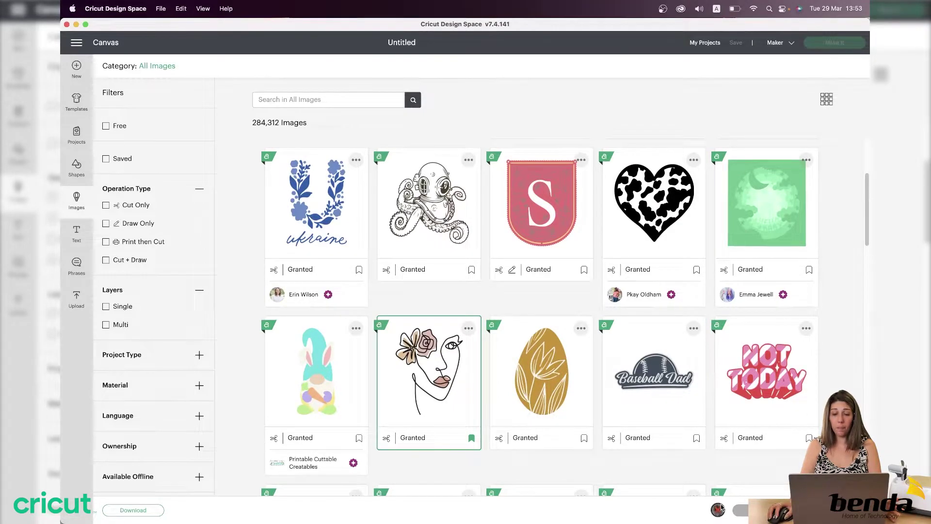
pyautogui.moveTo(714, 518)
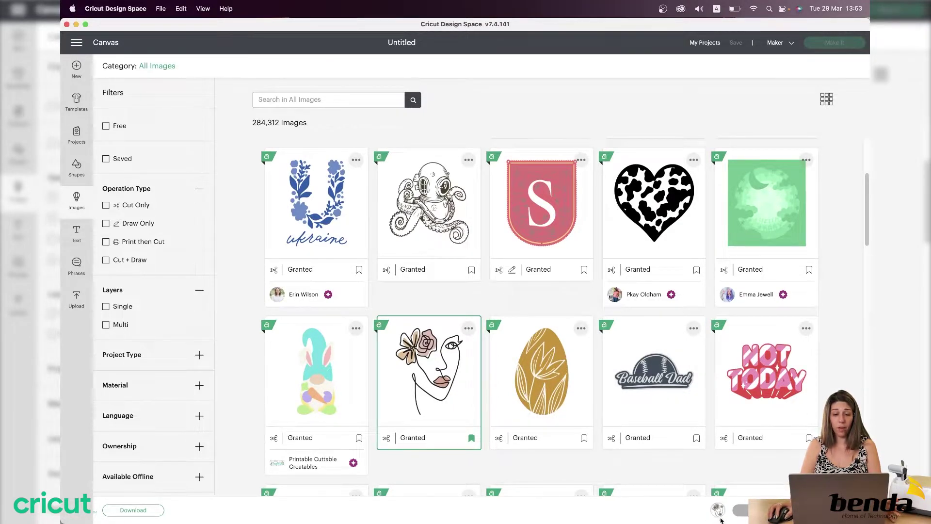
# Step: Select the Baseball Dad, golden egg and bunny-eared gnome images in place of the face, and remove all three from the selection
pyautogui.click(626, 387)
pyautogui.click(568, 384)
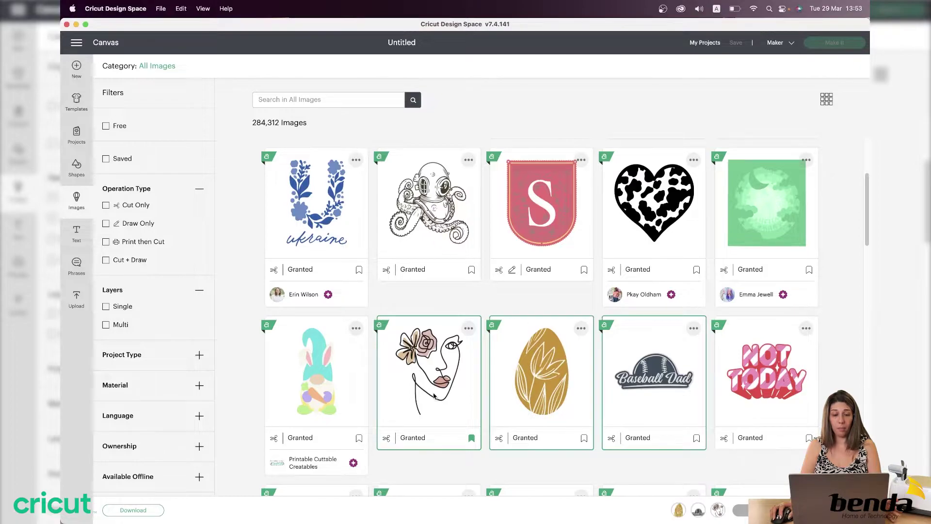
pyautogui.click(436, 397)
pyautogui.click(367, 392)
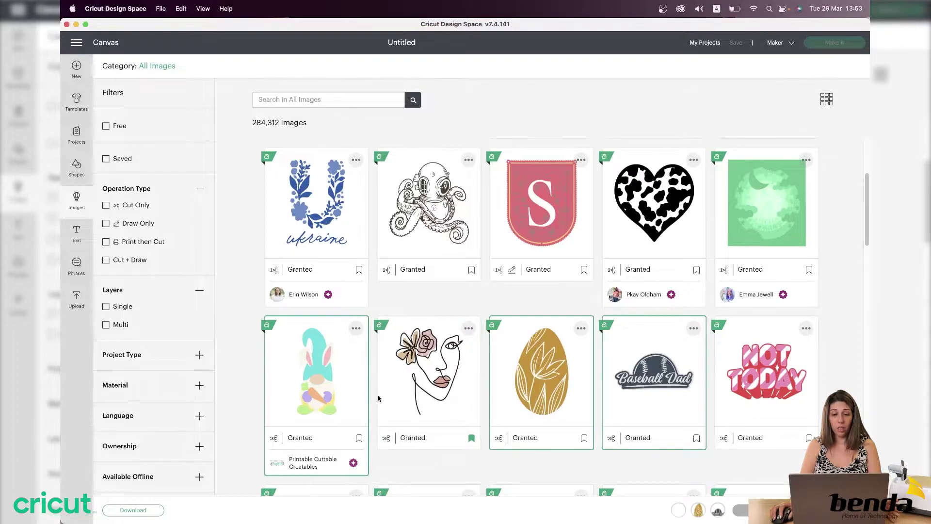
pyautogui.click(678, 511)
pyautogui.click(699, 510)
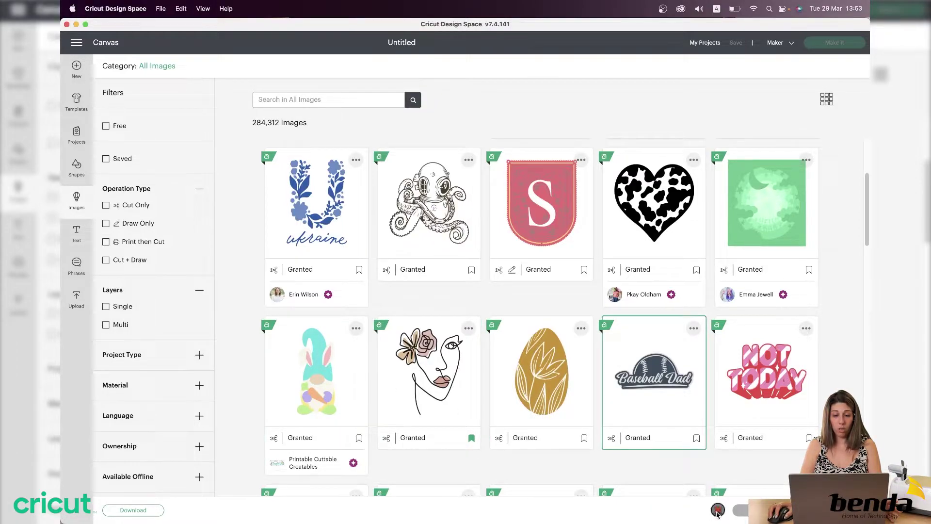
pyautogui.click(717, 511)
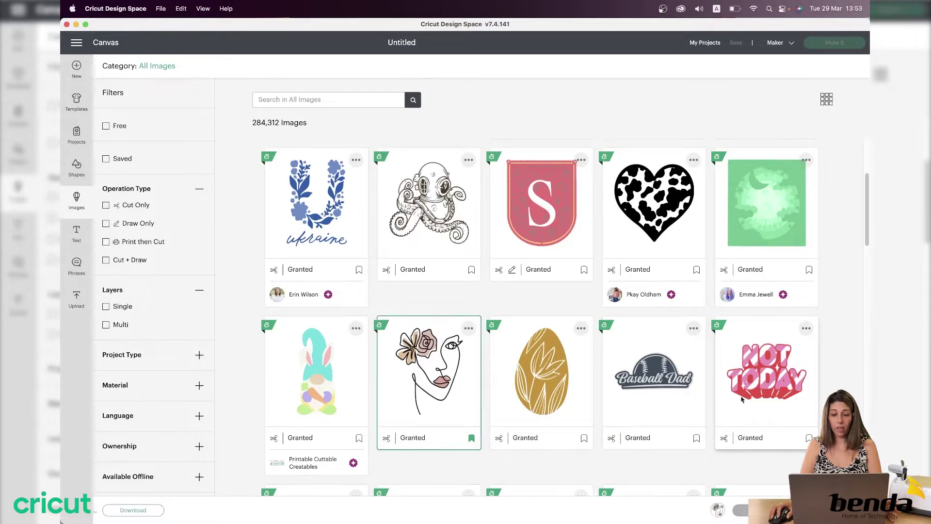
# Step: Add the selected face with flowers image to the canvas and move it to about X 6.454, Y 2.888
pyautogui.click(429, 371)
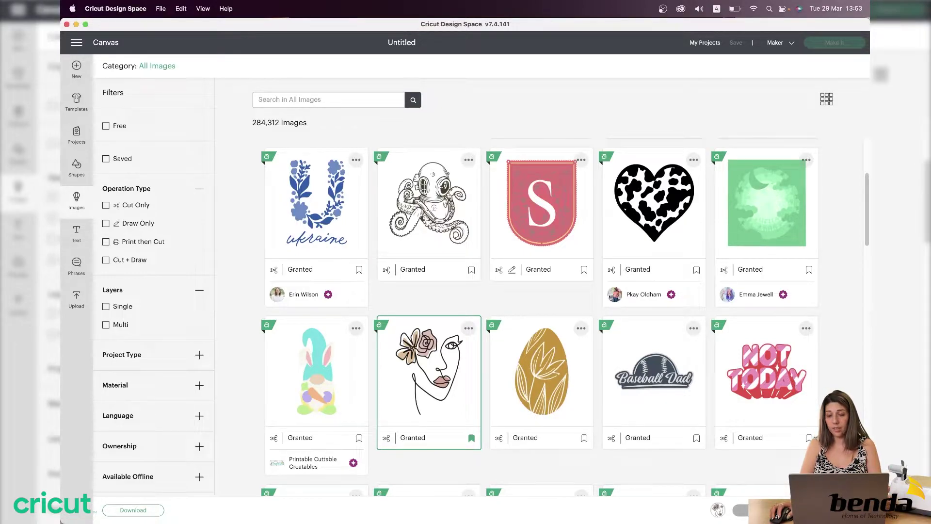
pyautogui.click(766, 511)
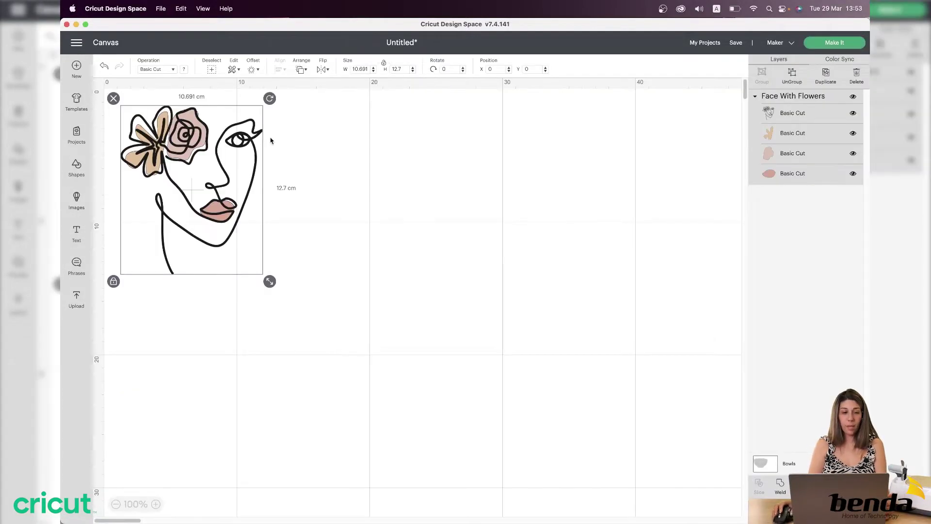
pyautogui.moveTo(206, 150); pyautogui.dragTo(276, 170)
pyautogui.click(381, 205)
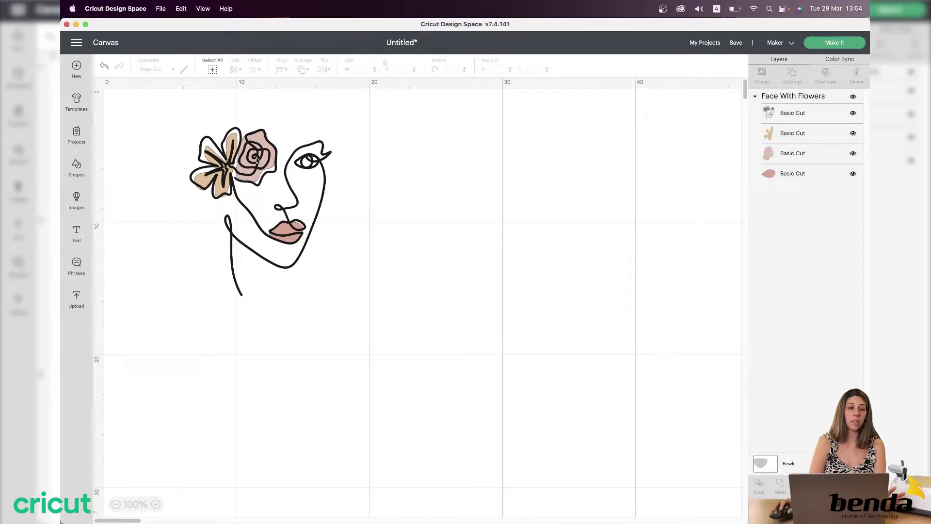
# Step: Select the face image on the canvas and examine its outline, tan flower, rose and lips layers one by one
pyautogui.moveTo(149, 102); pyautogui.dragTo(442, 371)
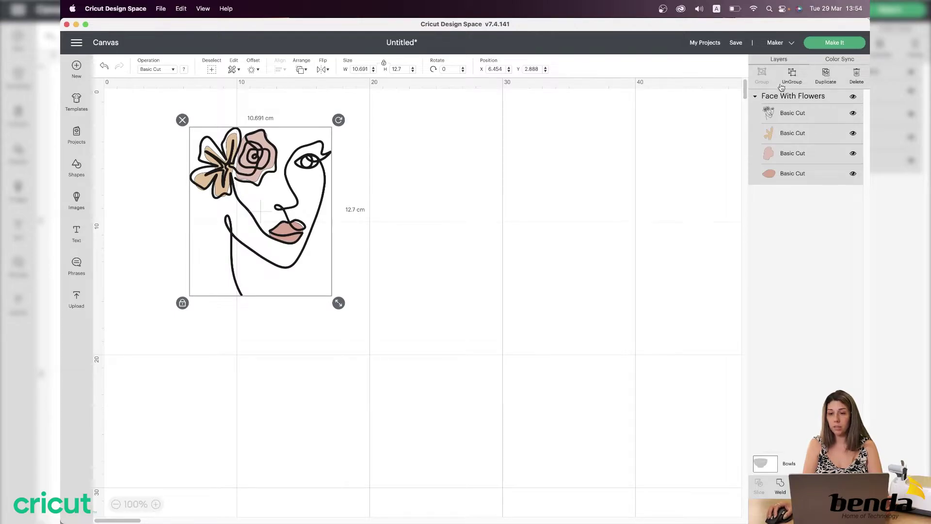
pyautogui.click(789, 118)
pyautogui.click(788, 131)
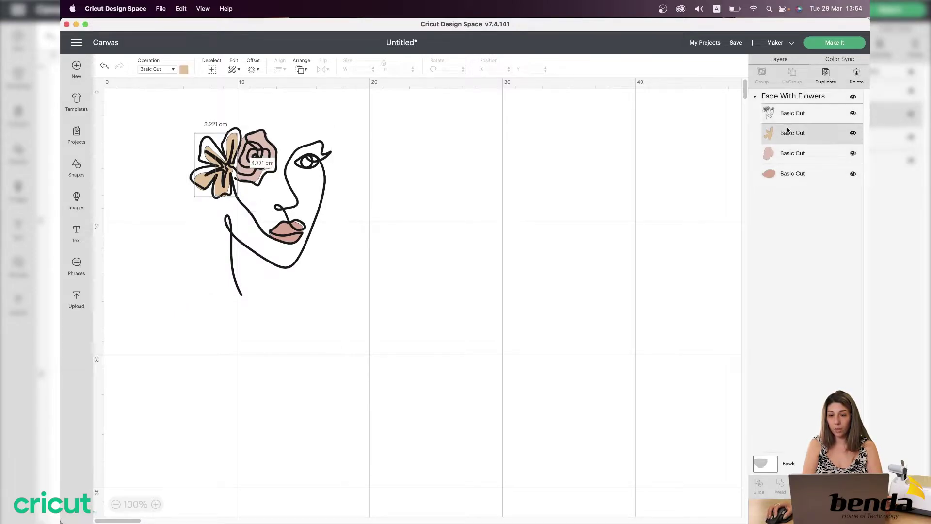
pyautogui.click(787, 152)
pyautogui.click(790, 171)
pyautogui.click(797, 119)
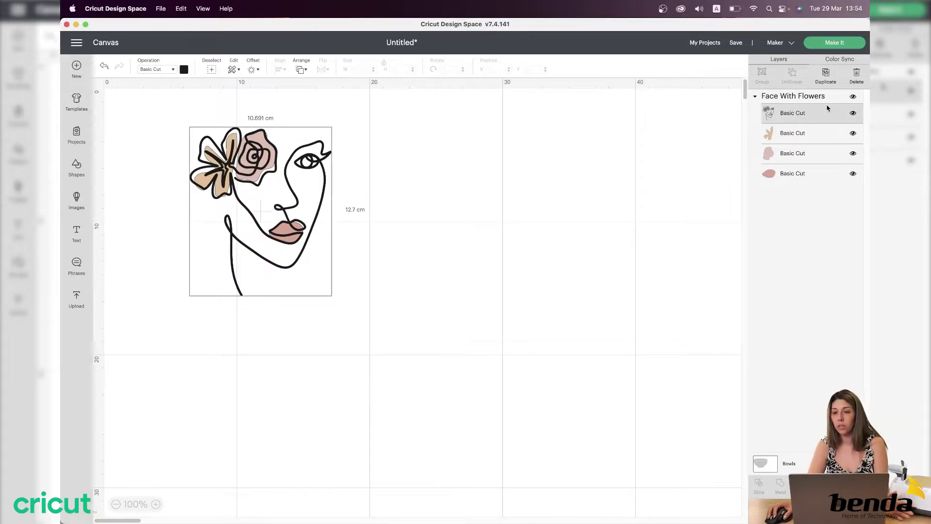
# Step: Hide and show again the black outline layer and the tan flower layer of Face With Flowers
pyautogui.press('super+a')
pyautogui.click(850, 118)
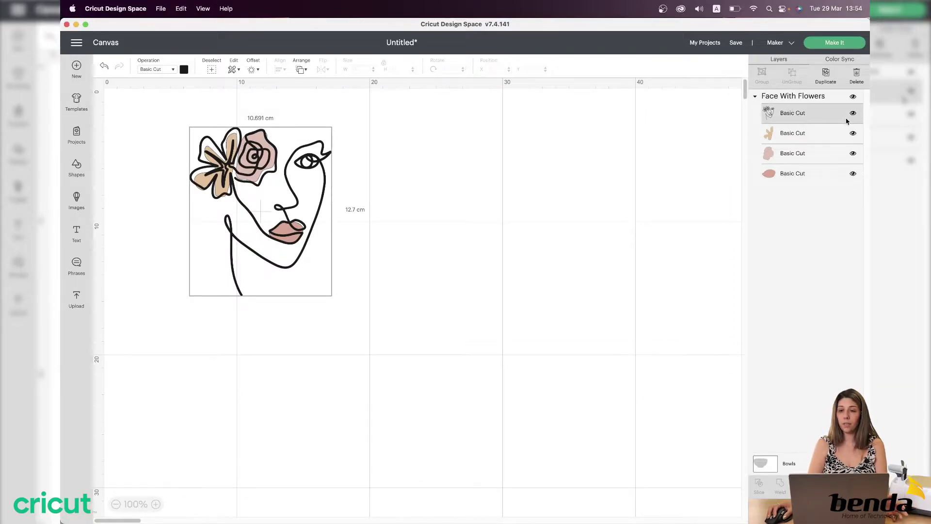
pyautogui.click(854, 116)
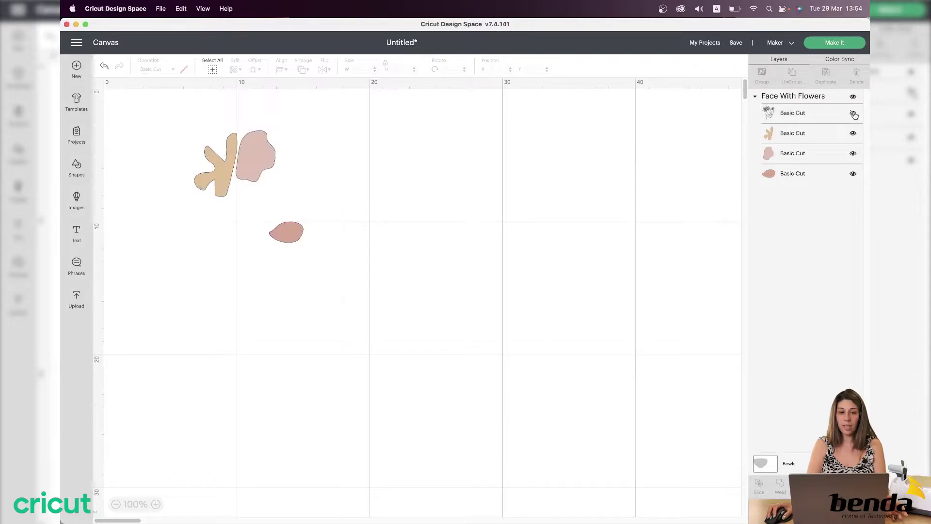
pyautogui.click(854, 116)
pyautogui.click(854, 135)
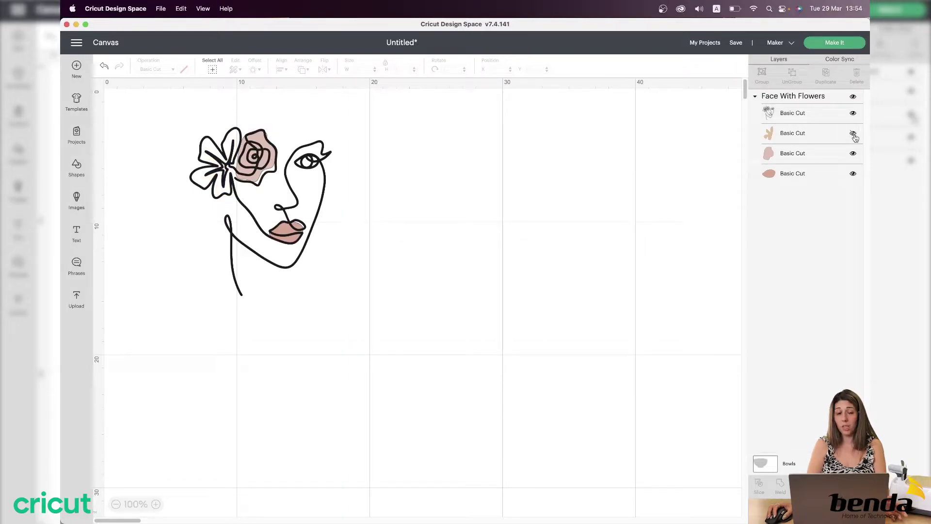
pyautogui.click(854, 134)
# Step: Hide the rose, lips and tan flower color layers, keeping only the black outline on the canvas
pyautogui.click(854, 155)
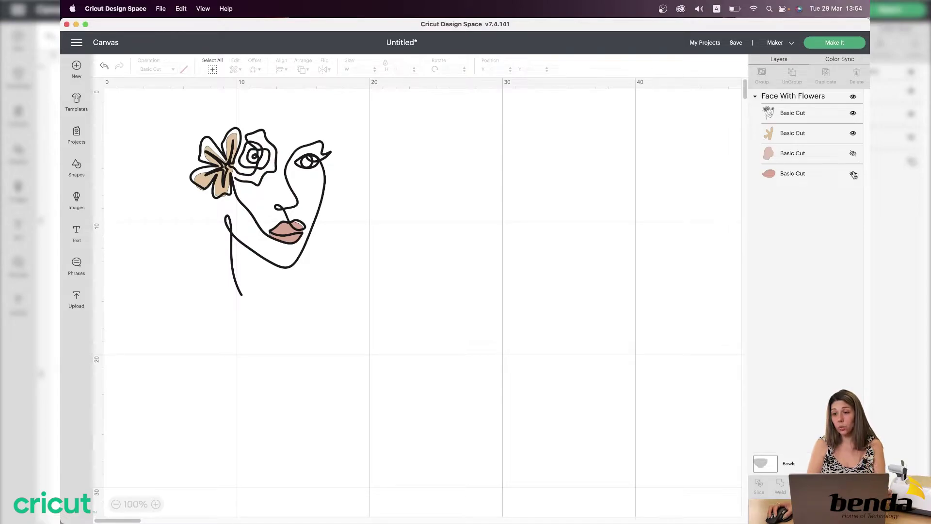
pyautogui.click(853, 174)
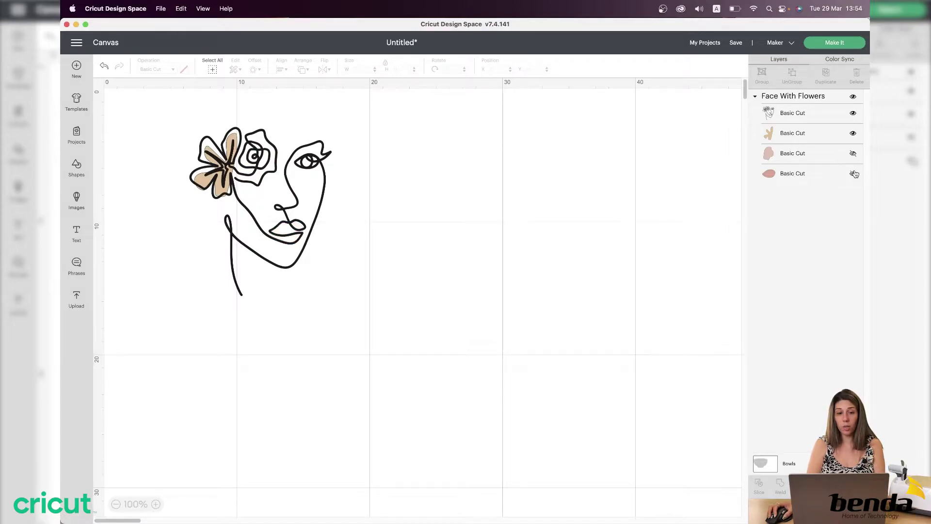
pyautogui.click(853, 134)
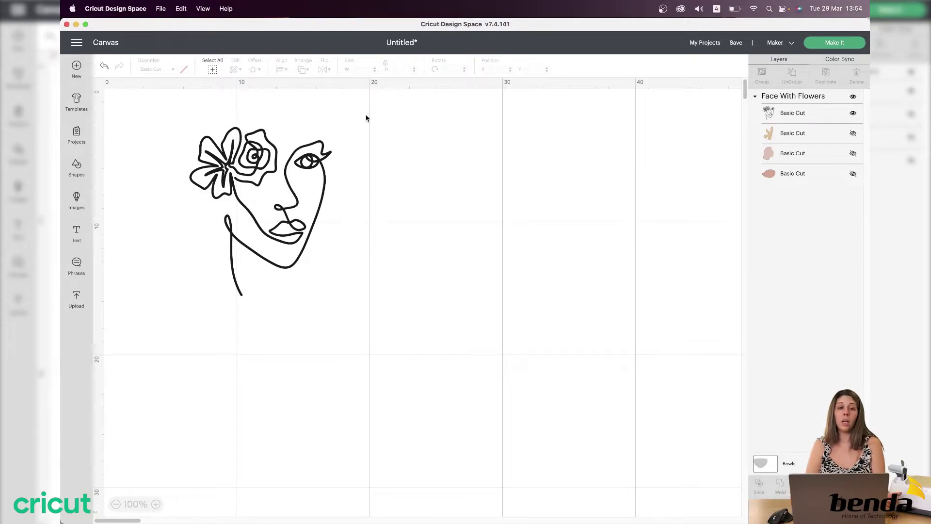
# Step: Show the hidden tan flower, rose and lips layers again
pyautogui.click(853, 134)
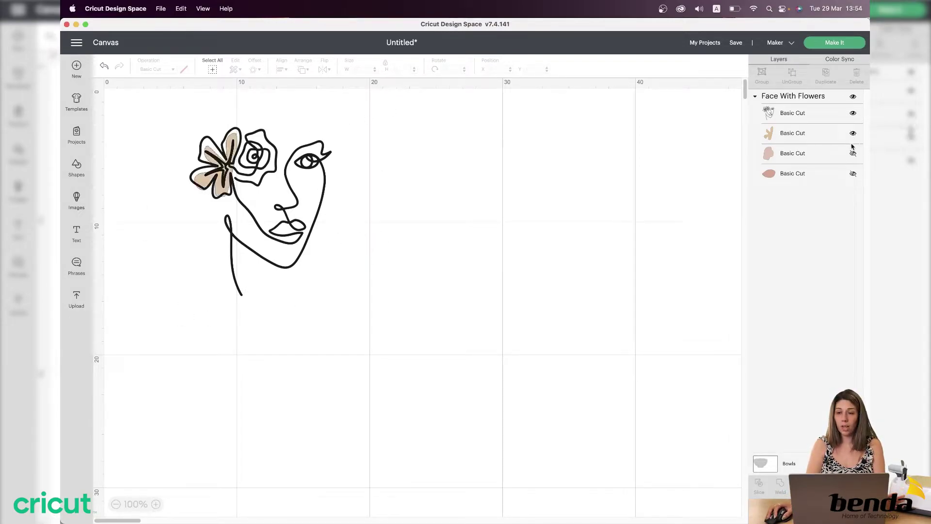
pyautogui.click(853, 154)
pyautogui.click(853, 173)
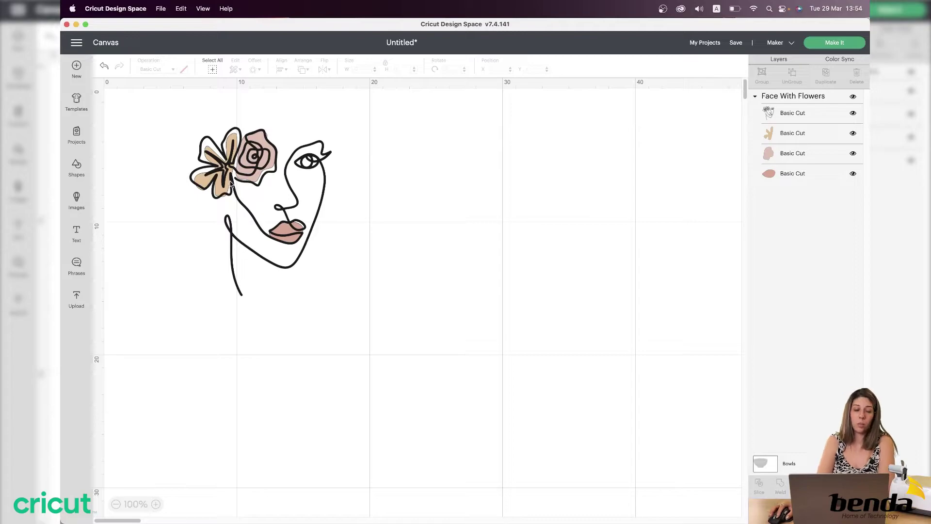
# Step: Move the face with flowers group to about X 7.829, Y 1.9 and delete it from the canvas
pyautogui.click(218, 169)
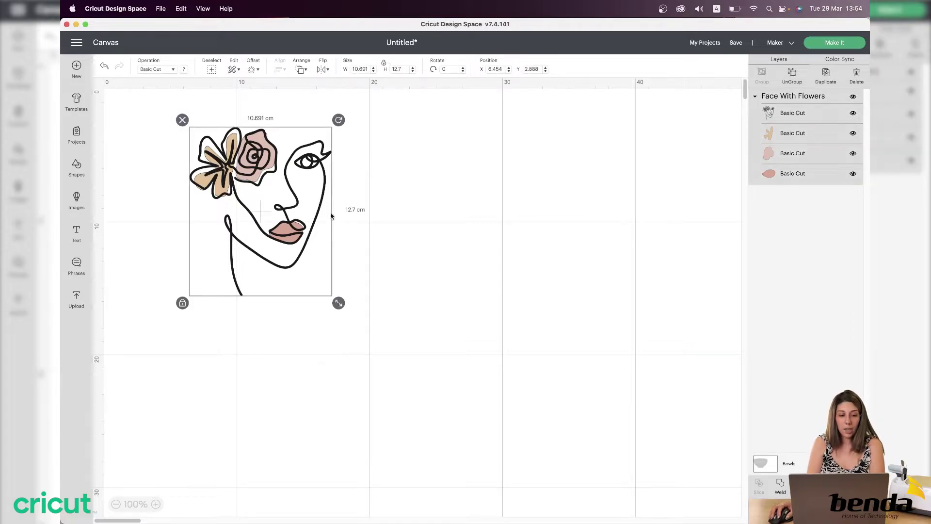
pyautogui.moveTo(331, 216); pyautogui.dragTo(350, 203)
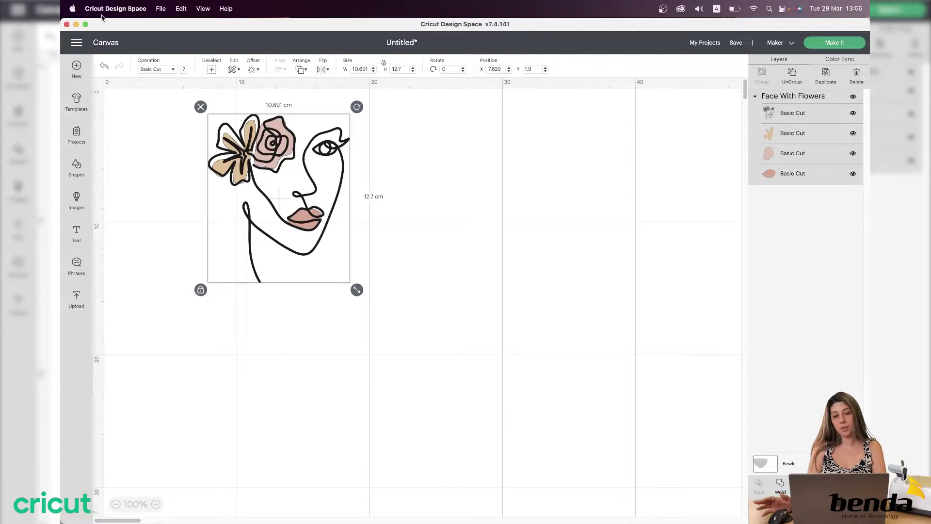
pyautogui.click(201, 106)
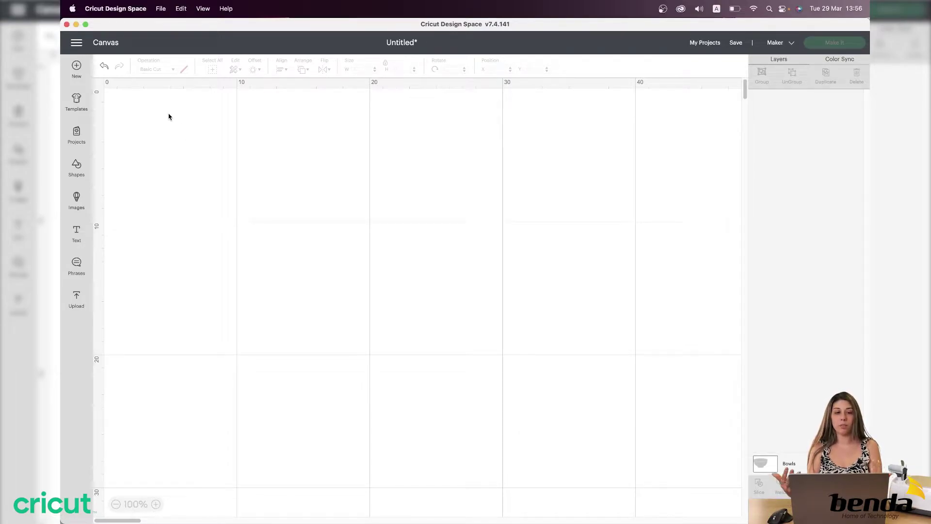
# Step: Undo the deletion of the face with flowers group and move it to about X 10.511, Y 3.664
pyautogui.click(104, 68)
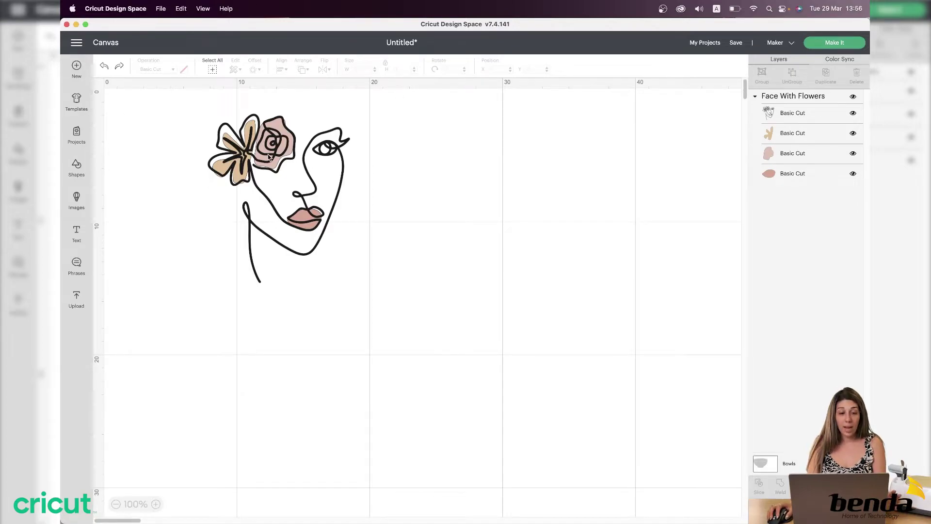
pyautogui.moveTo(269, 157); pyautogui.dragTo(303, 181)
pyautogui.click(393, 174)
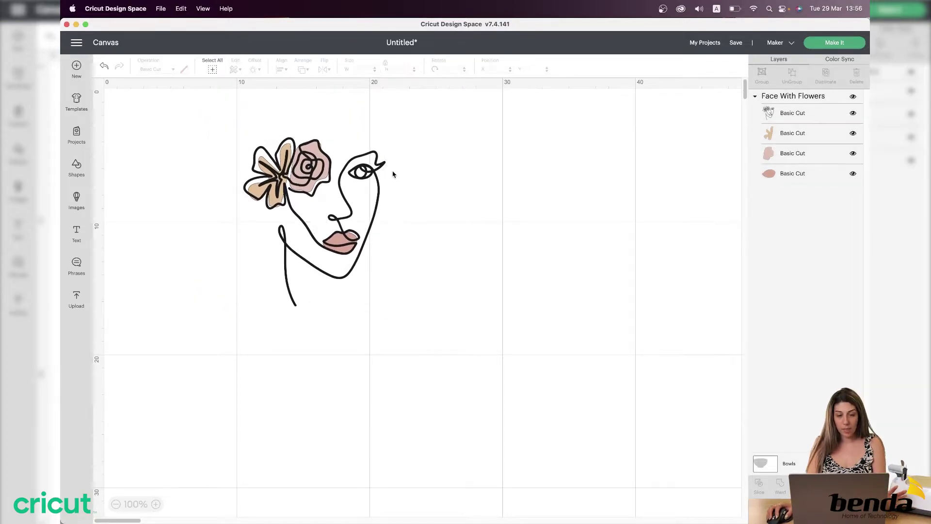
# Step: Select everything on the canvas and rotate the face with flowers group to about 359.6 degrees
pyautogui.press('super+a')
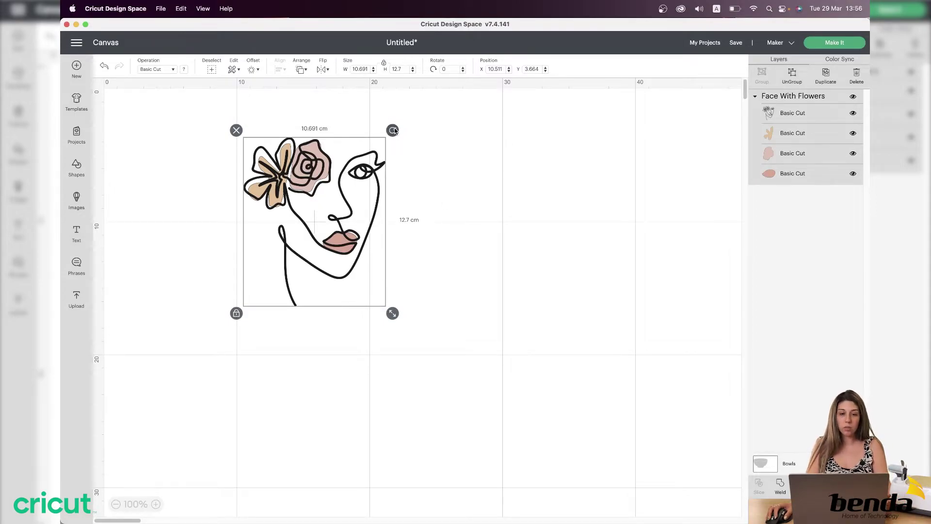
pyautogui.moveTo(394, 133); pyautogui.dragTo(369, 154)
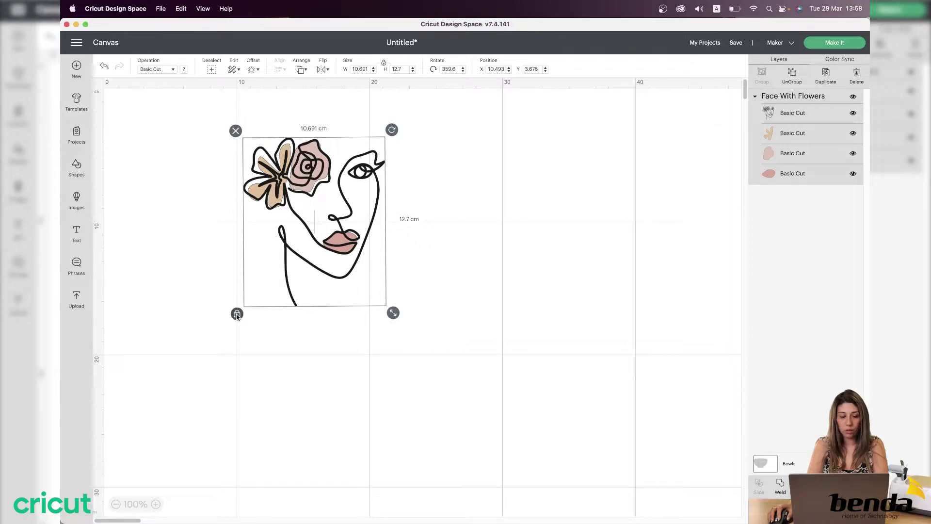
# Step: Unlock the group's proportions, stretch it to about 12.9 × 11.744 cm, and undo the change
pyautogui.click(236, 314)
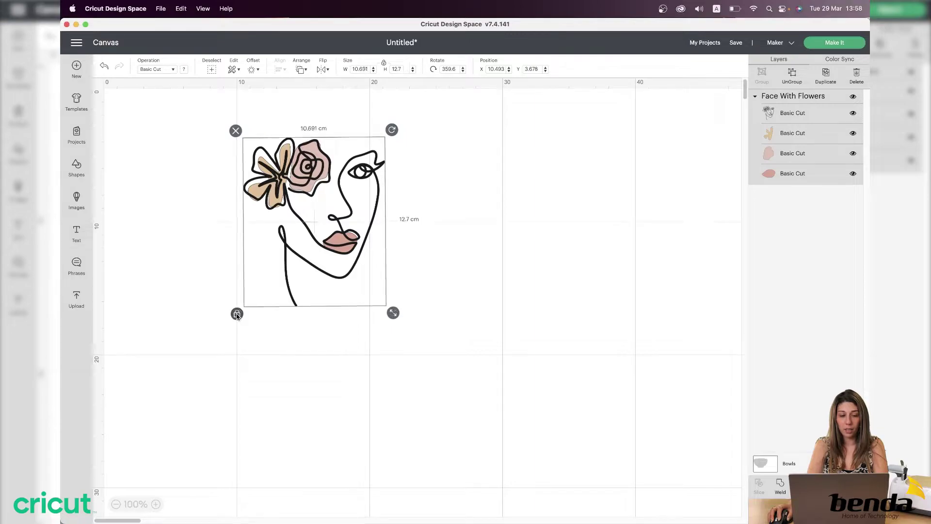
pyautogui.click(237, 314)
pyautogui.click(384, 65)
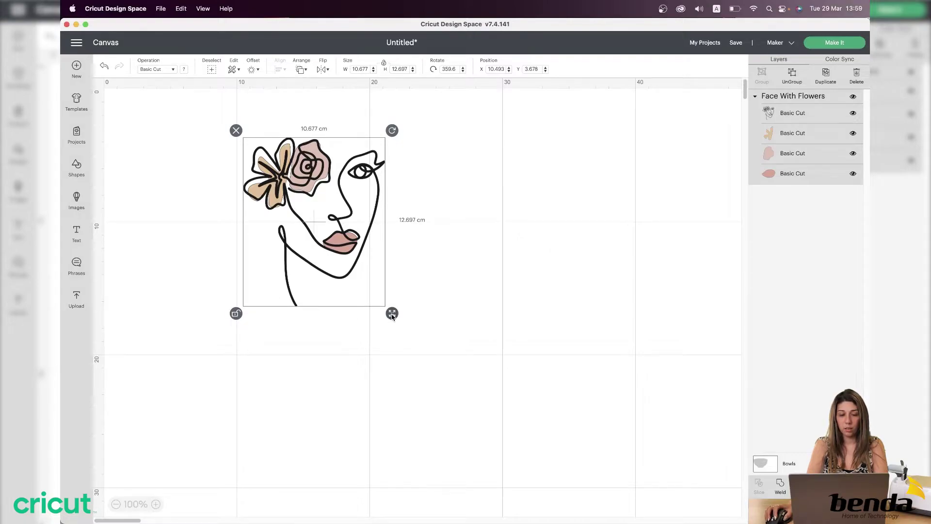
pyautogui.moveTo(393, 314); pyautogui.dragTo(503, 290)
pyautogui.press('super+z')
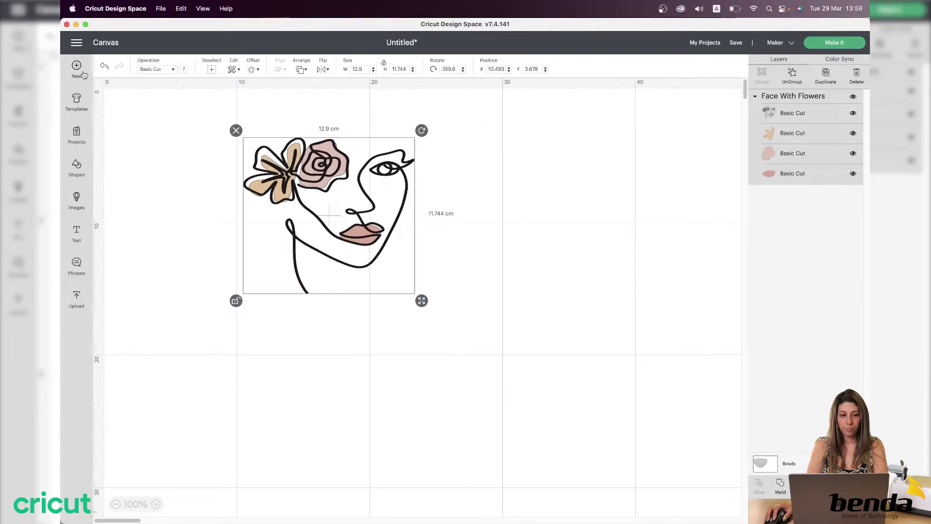
pyautogui.click(103, 68)
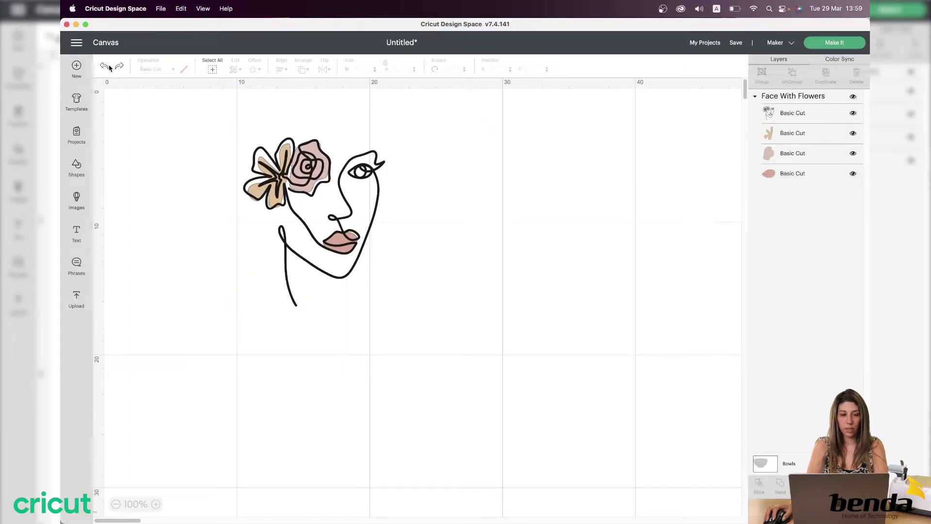
# Step: Unlock and relock the group's proportions, and enlarge it proportionally to about 12.817 × 15.226 cm
pyautogui.click(360, 225)
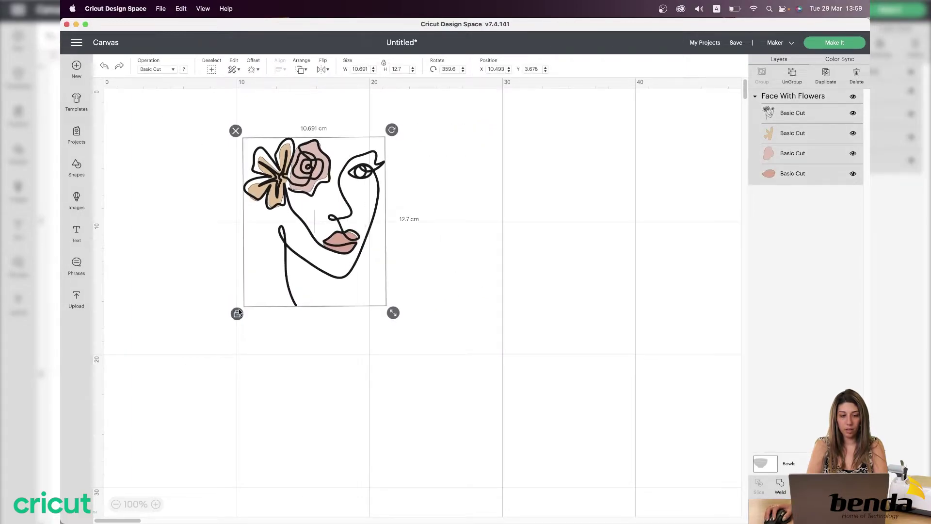
pyautogui.click(238, 316)
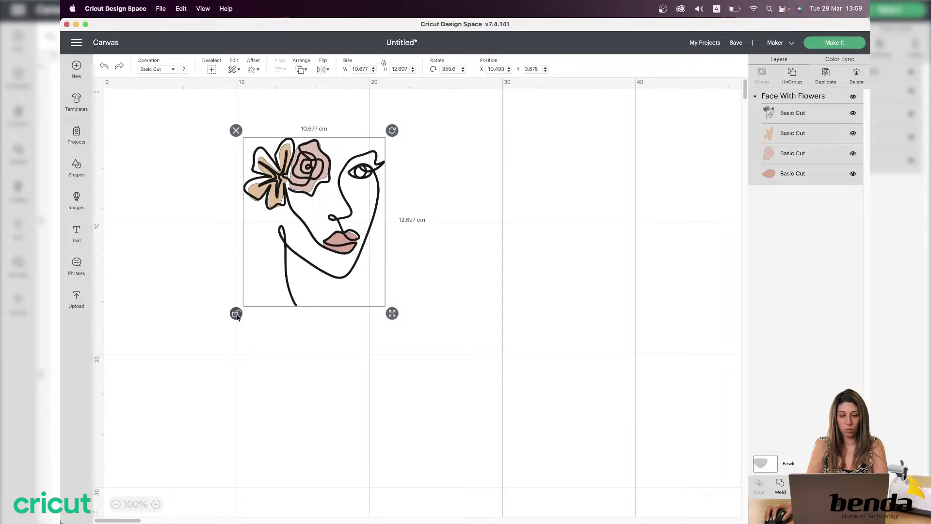
pyautogui.click(236, 316)
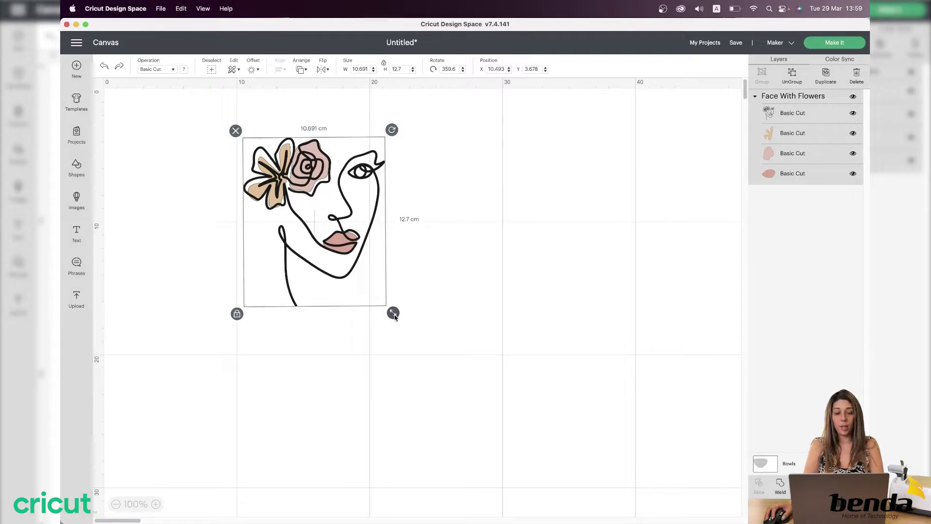
pyautogui.moveTo(393, 314); pyautogui.dragTo(417, 291)
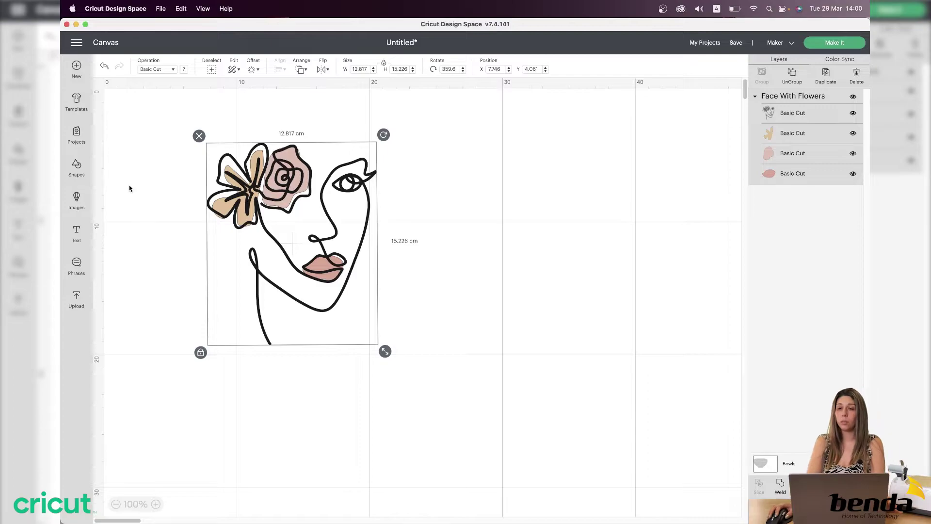
# Step: Select the lips, rose, tan flower and outline layers one by one, and move the whole group to about X 13.814, Y 4.308
pyautogui.click(805, 179)
pyautogui.click(802, 156)
pyautogui.click(799, 135)
pyautogui.click(796, 113)
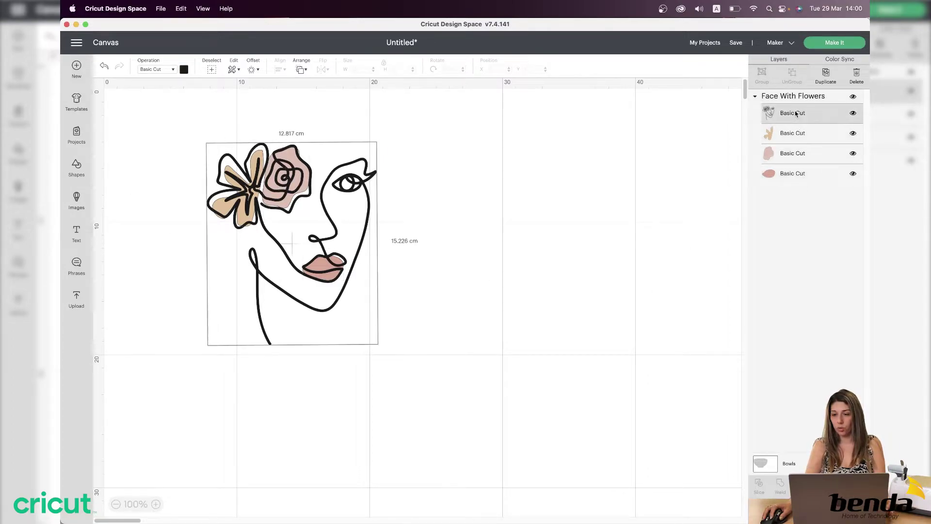
pyautogui.click(486, 210)
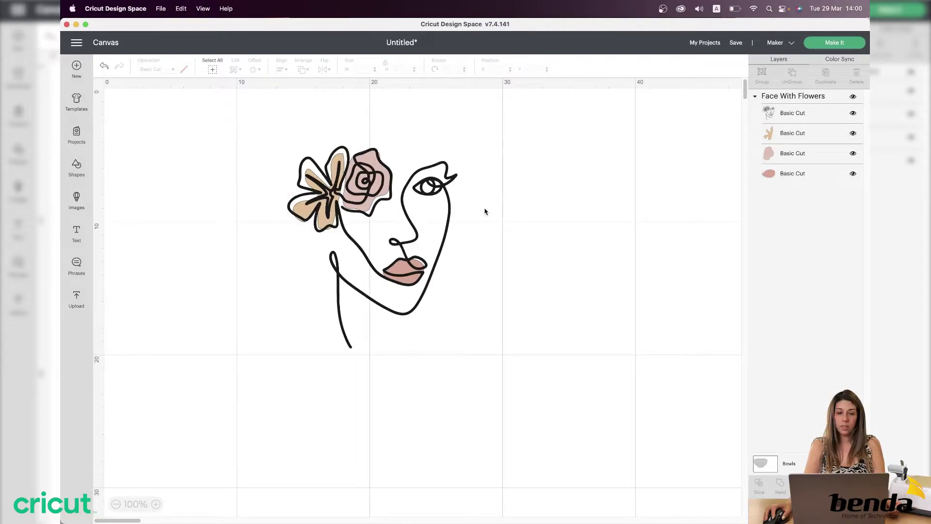
# Step: Ungroup the Face With Flowers image into separate layers and select the black outline layer
pyautogui.click(362, 212)
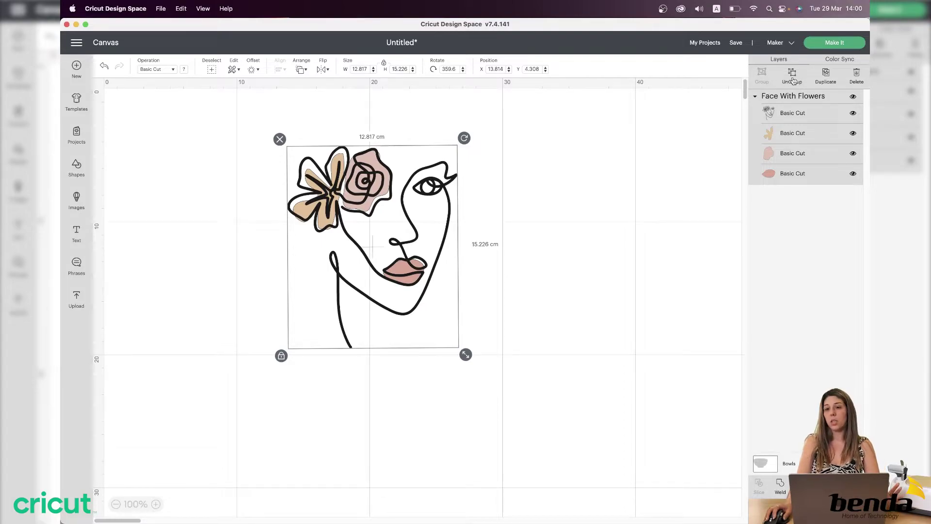
pyautogui.click(793, 80)
pyautogui.click(779, 115)
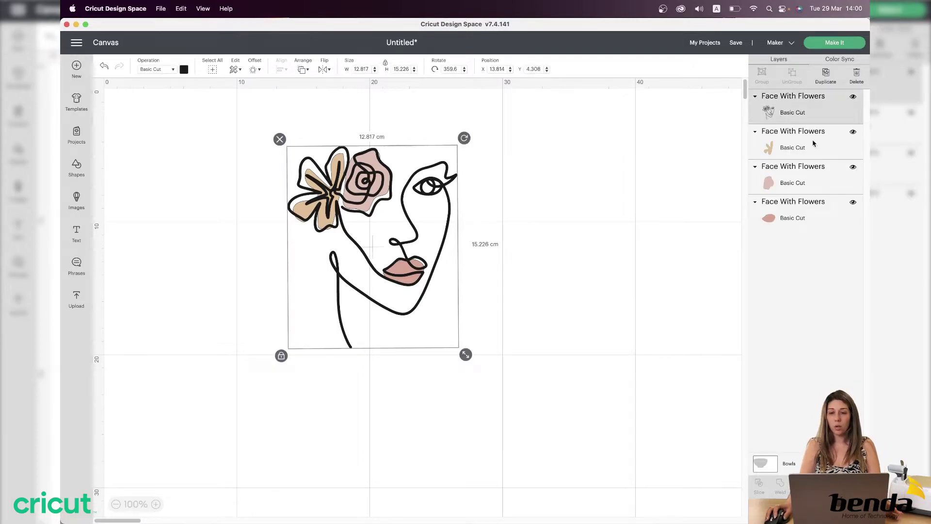
# Step: Move only the black outline layer away from the colored pieces to about X 19.494, Y 4.661
pyautogui.click(459, 220)
pyautogui.click(451, 225)
pyautogui.moveTo(451, 224); pyautogui.dragTo(529, 227)
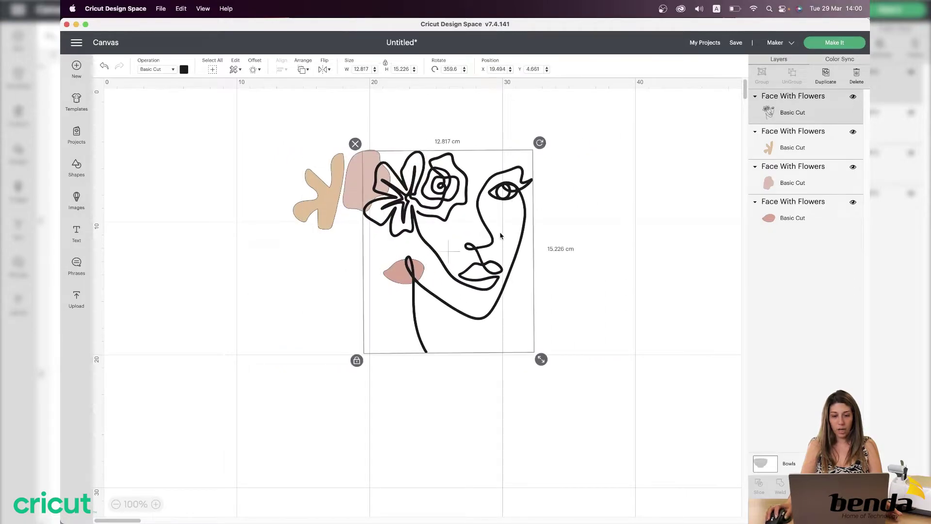
# Step: Move the tan flower to about X 8.983, Y 5.051, the rose to X 13.303, Y 2.284, and the outline to X 3.795, Y 2.438
pyautogui.click(320, 216)
pyautogui.moveTo(320, 216); pyautogui.dragTo(250, 219)
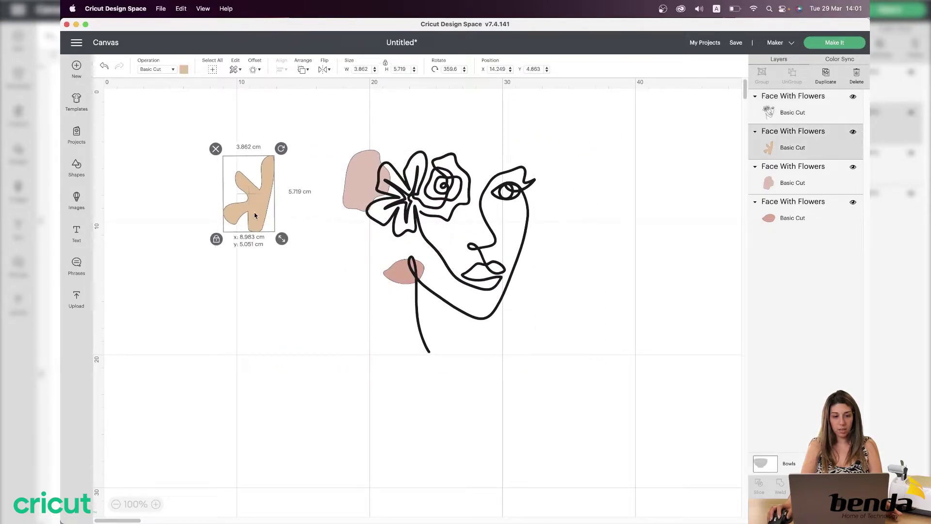
pyautogui.click(310, 232)
pyautogui.moveTo(352, 190); pyautogui.dragTo(295, 160)
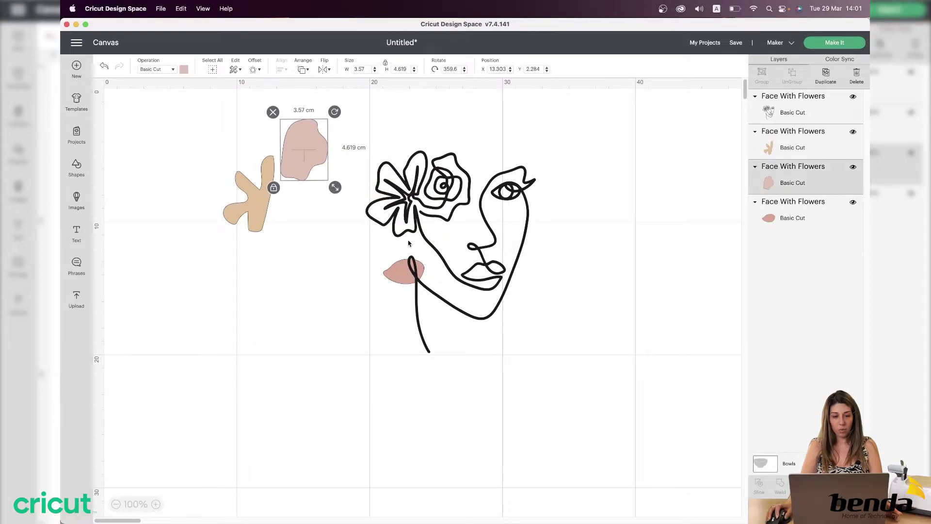
pyautogui.moveTo(403, 279); pyautogui.dragTo(189, 247)
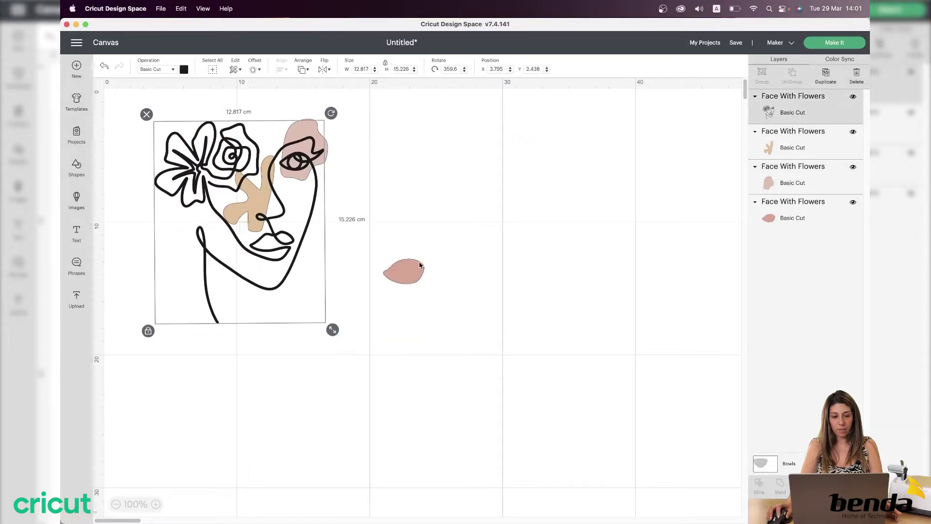
pyautogui.click(406, 271)
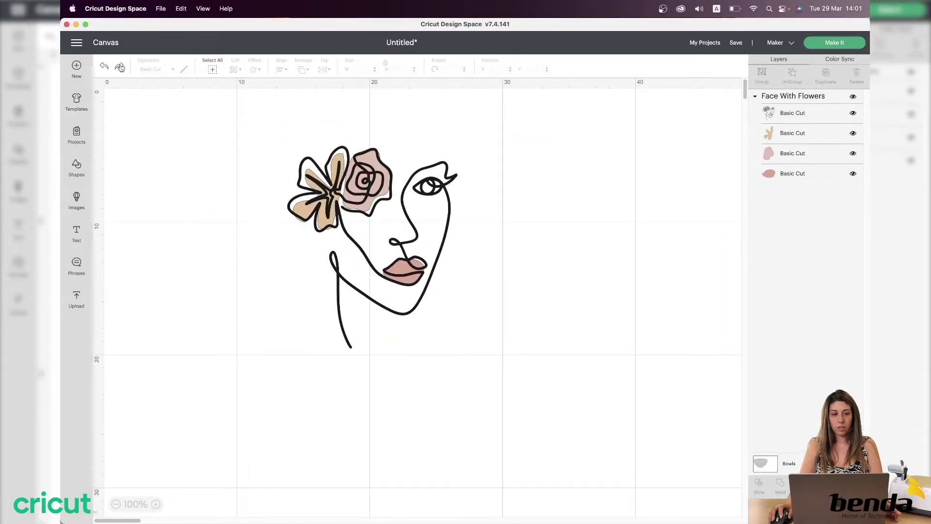
# Step: Redo the ungrouping of the Face With Flowers image and select its black outline layer
pyautogui.click(120, 66)
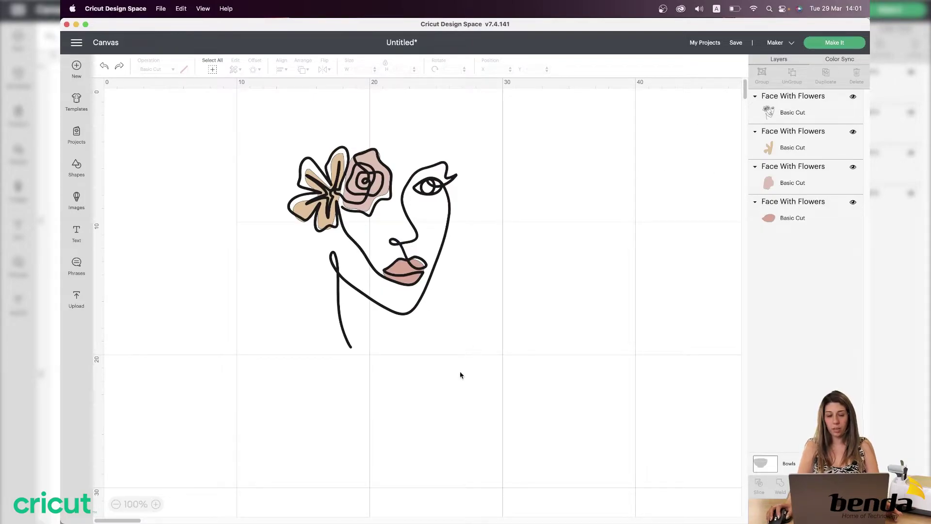
pyautogui.moveTo(448, 368); pyautogui.dragTo(203, 138)
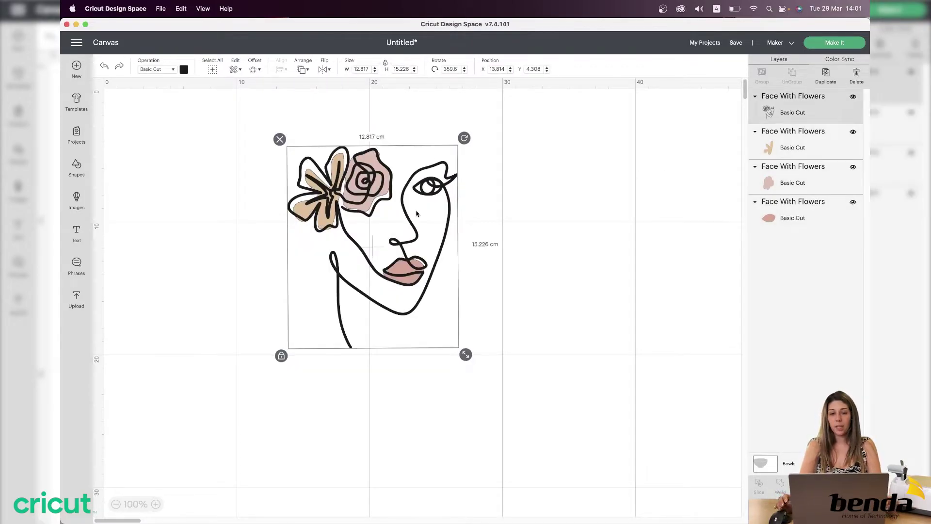
# Step: Recolor the outline layer light purple, light blue and finally black, and deselect it
pyautogui.click(184, 73)
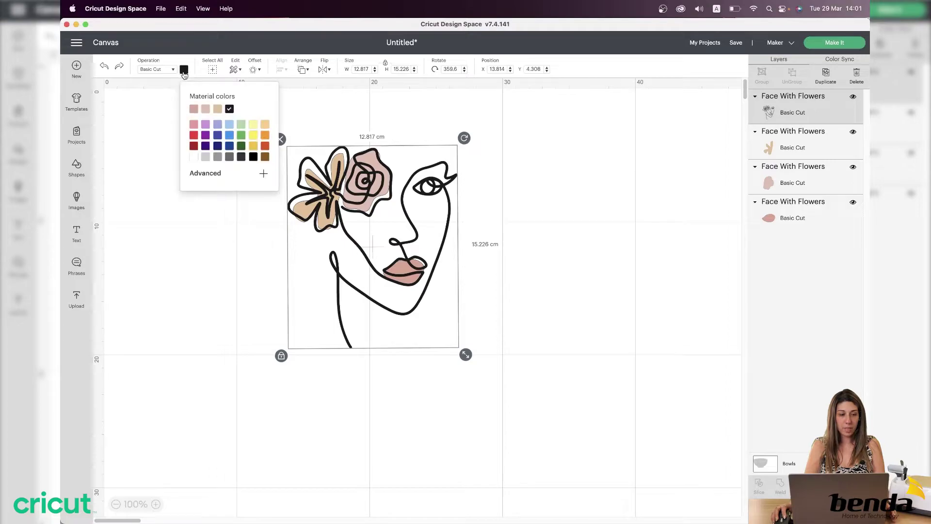
pyautogui.click(206, 125)
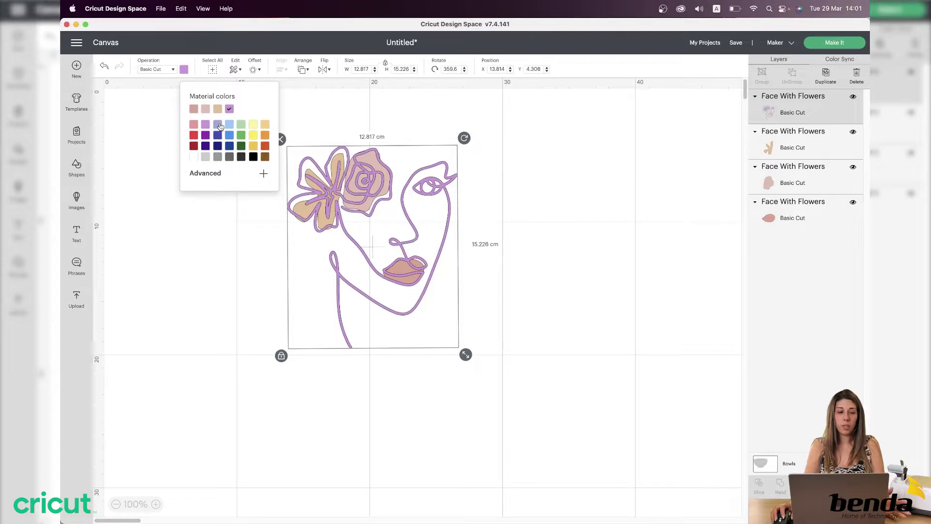
pyautogui.click(217, 125)
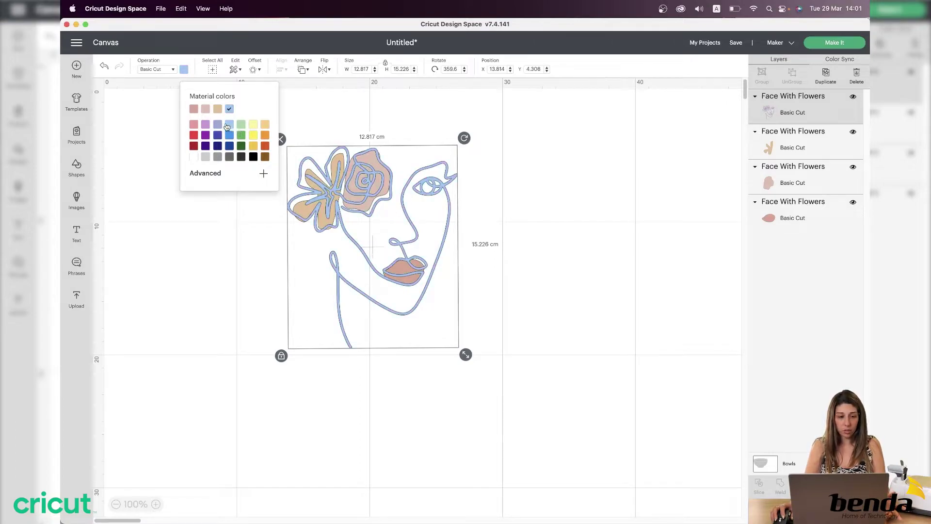
pyautogui.click(256, 158)
pyautogui.click(593, 153)
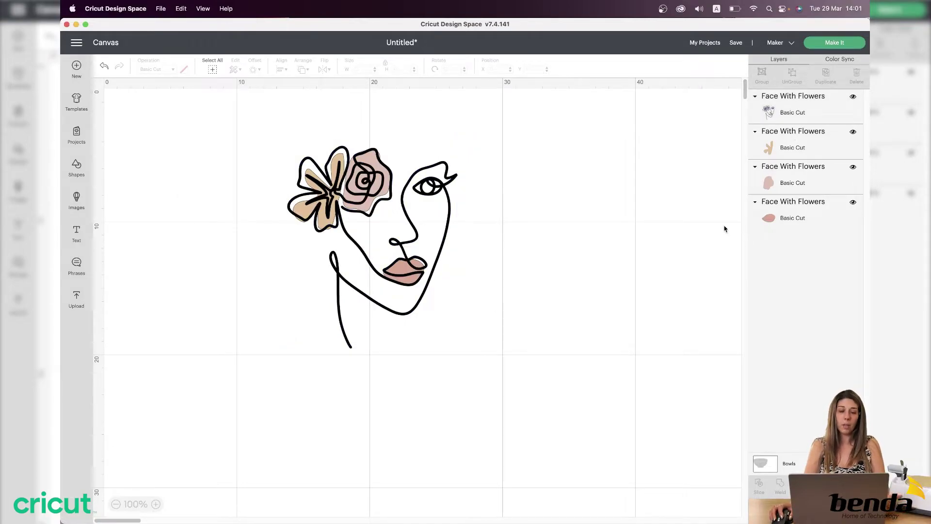
# Step: Preview the outline, rose, lips and tan flower on their separate cutting mats by color, and return to the canvas
pyautogui.click(333, 159)
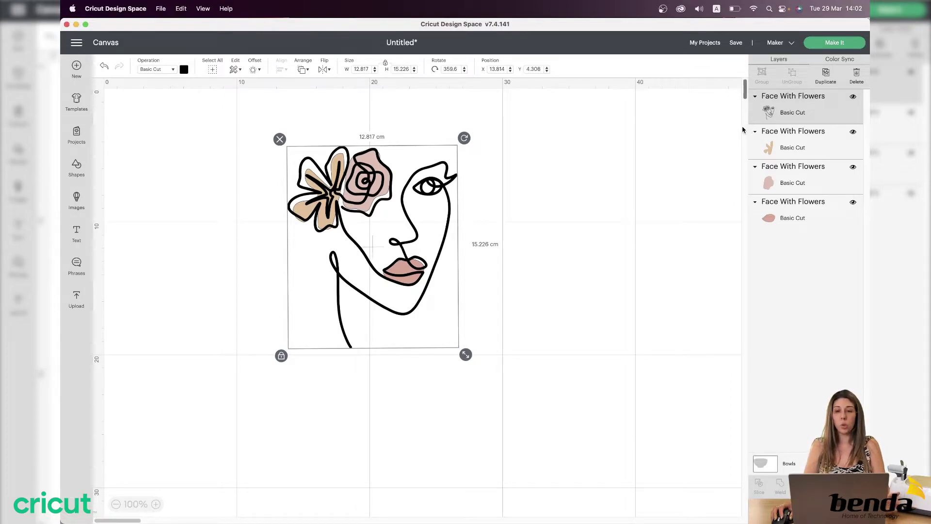
pyautogui.click(572, 193)
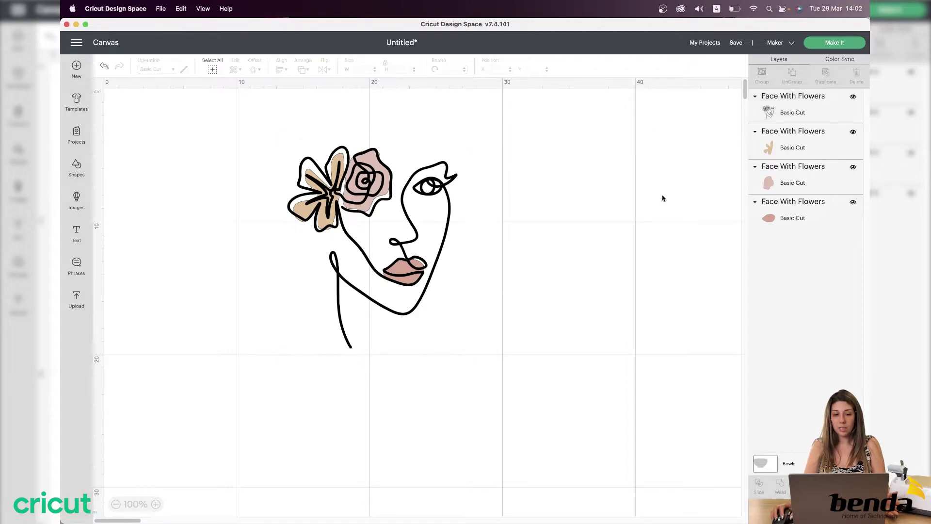
pyautogui.click(838, 44)
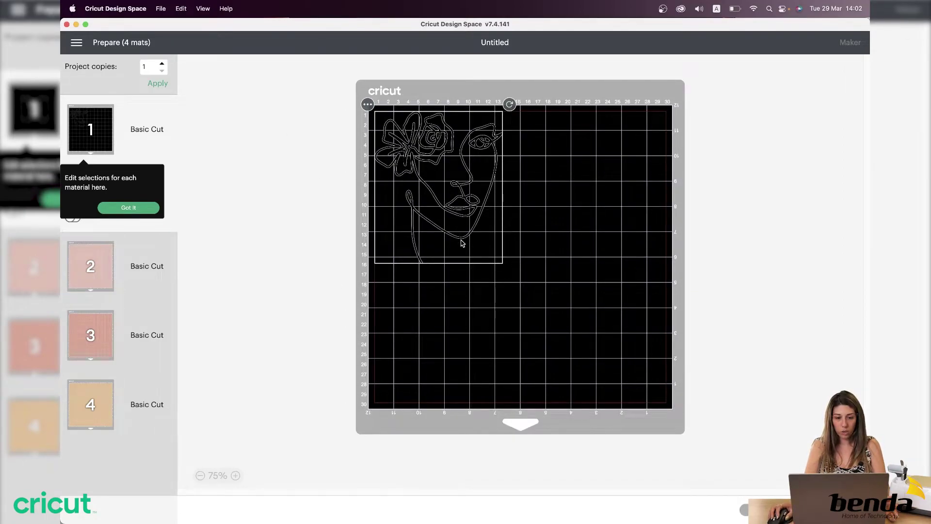
pyautogui.click(151, 286)
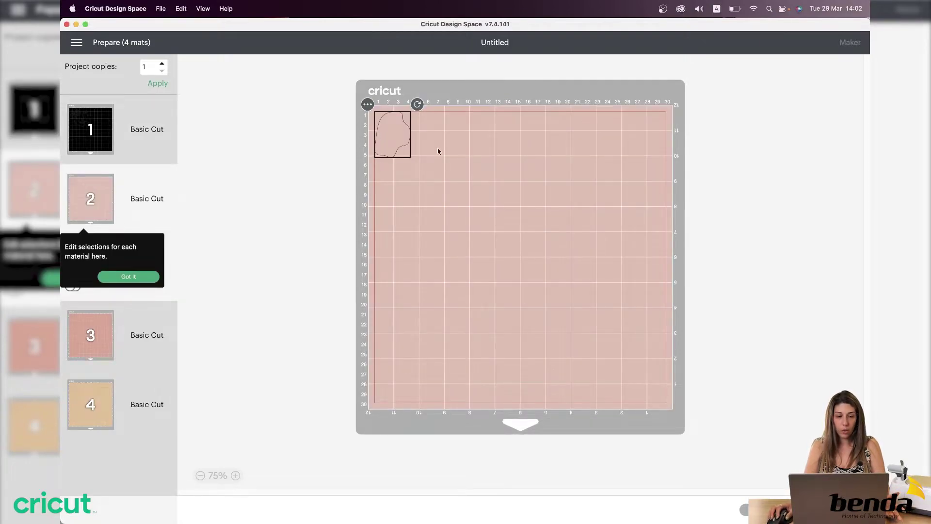
pyautogui.click(136, 362)
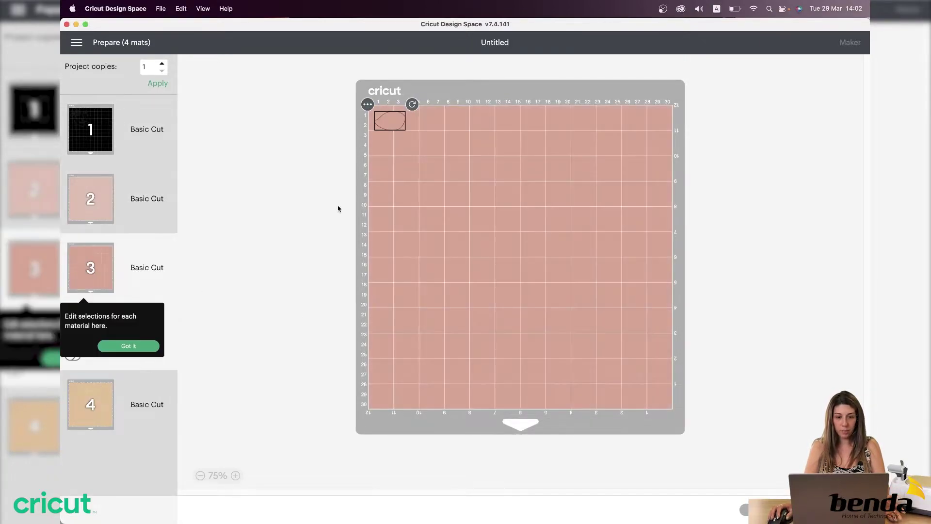
pyautogui.click(151, 406)
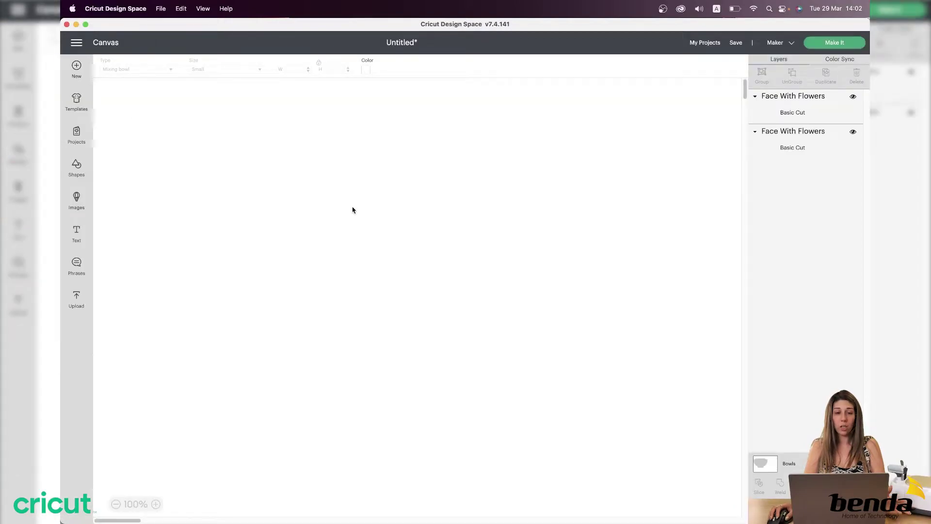
# Step: Select all four Face With Flowers layers, recolor them black and deselect them
pyautogui.moveTo(226, 118); pyautogui.dragTo(499, 393)
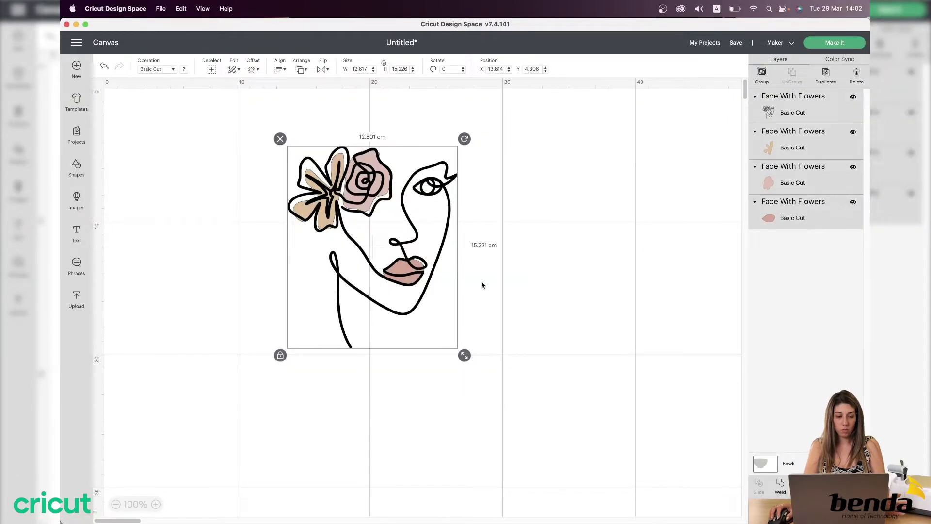
pyautogui.click(184, 70)
pyautogui.click(184, 71)
pyautogui.click(184, 71)
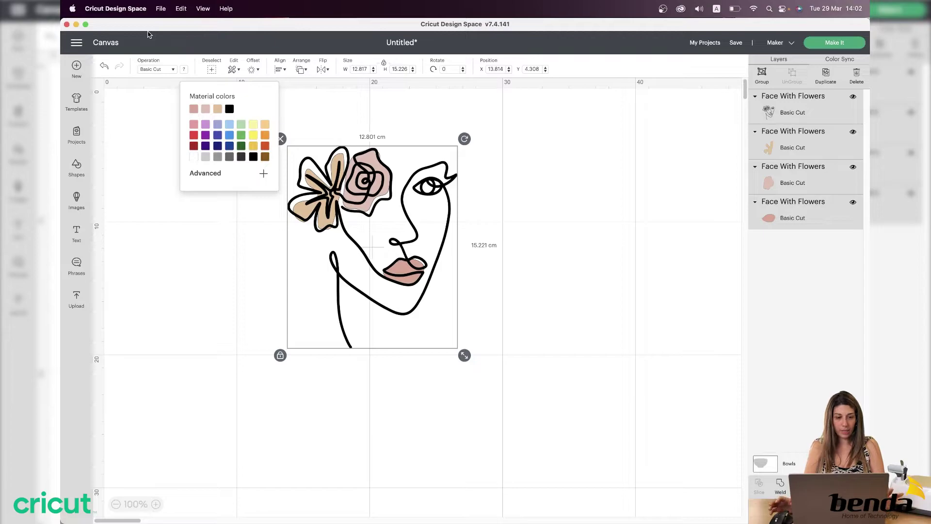
pyautogui.click(229, 109)
pyautogui.click(561, 191)
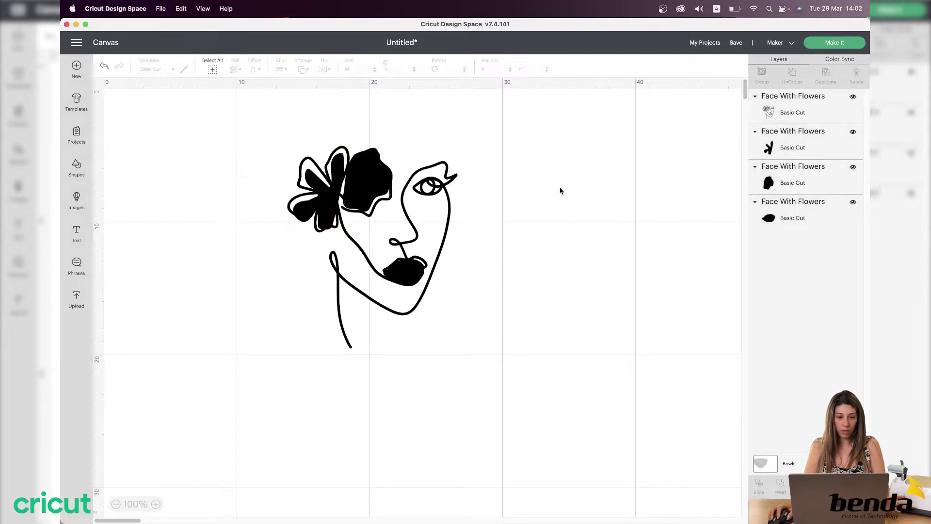
# Step: Preview the all-black design on the cutting mat, return to the canvas and undo the recoloring
pyautogui.click(836, 44)
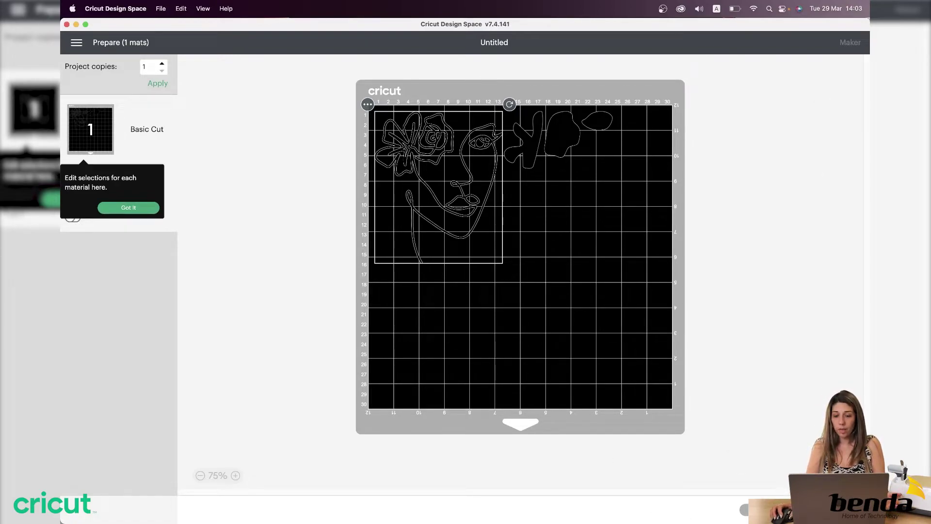
pyautogui.click(746, 510)
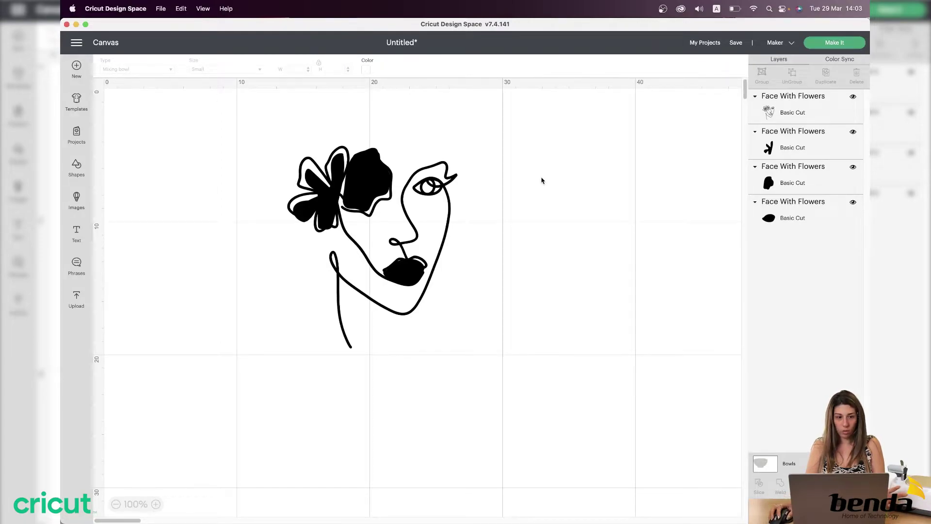
pyautogui.click(105, 69)
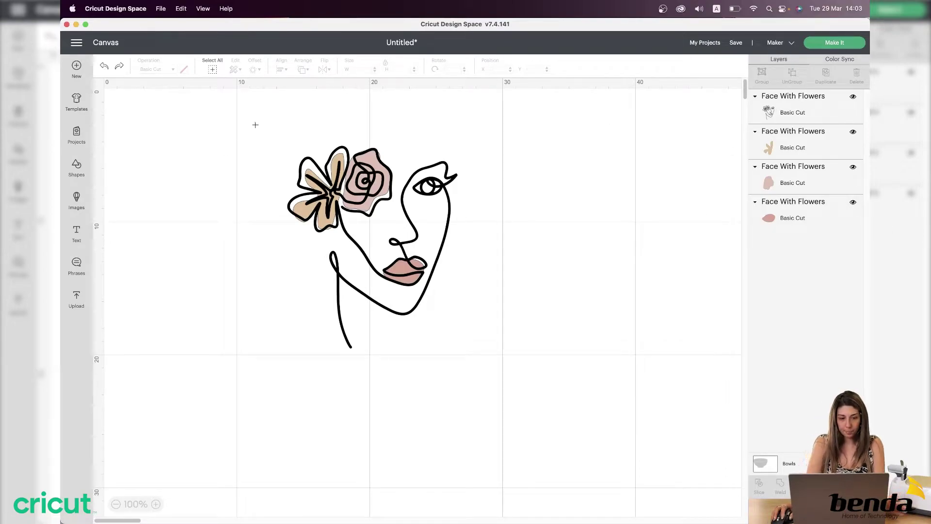
# Step: Group the four Face With Flowers layers and move the group to about X 15.578, Y 3.849
pyautogui.moveTo(255, 123); pyautogui.dragTo(492, 393)
pyautogui.click(520, 279)
pyautogui.moveTo(251, 115); pyautogui.dragTo(502, 395)
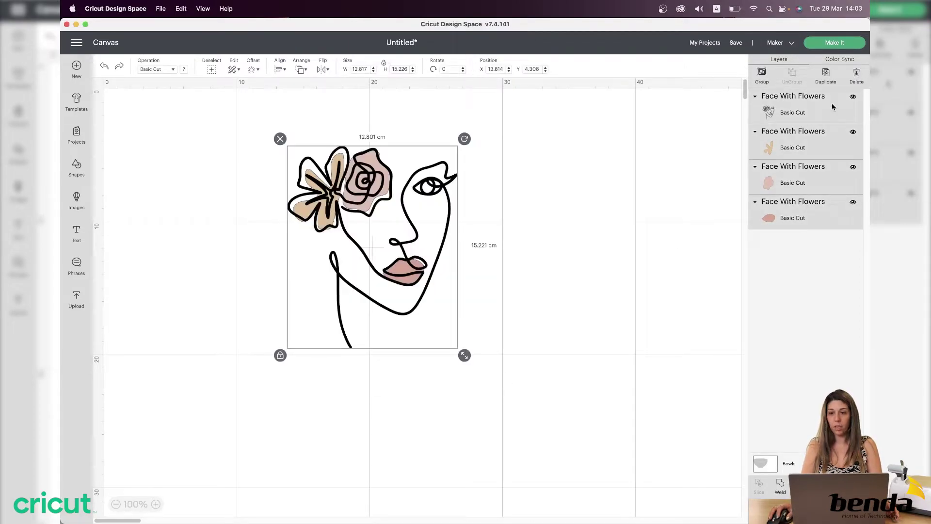
pyautogui.click(762, 77)
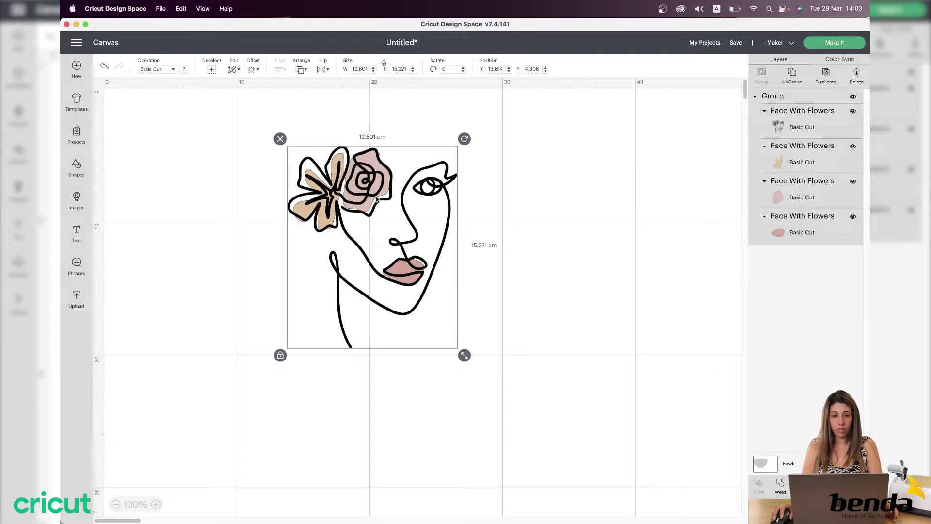
pyautogui.moveTo(377, 199); pyautogui.dragTo(398, 202)
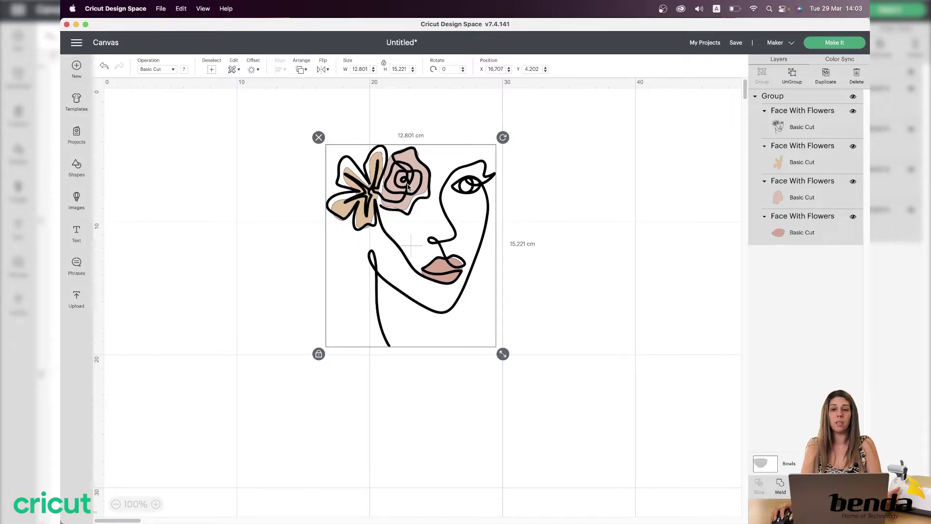
pyautogui.click(537, 214)
pyautogui.moveTo(399, 208)
pyautogui.mouseDown()
pyautogui.moveTo(362, 200)
pyautogui.moveTo(383, 204)
pyautogui.mouseUp()
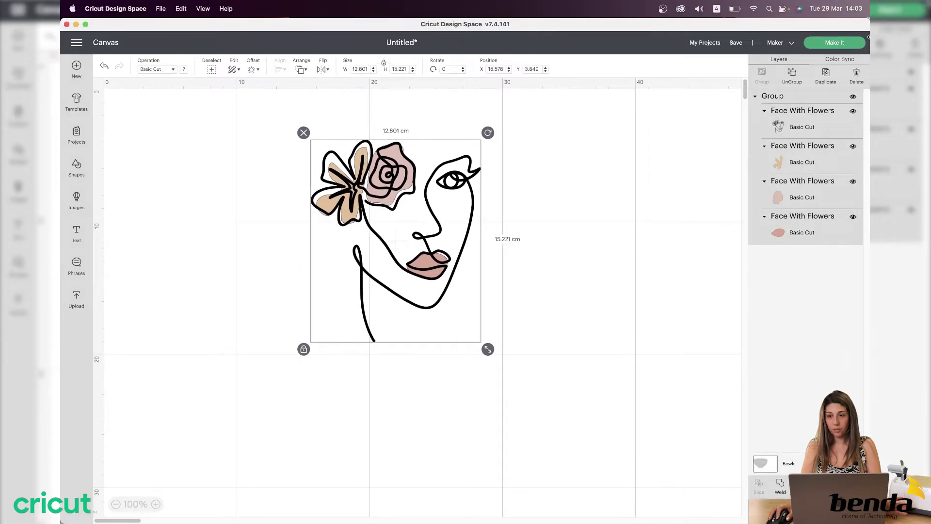
# Step: Duplicate the face group, place the copy at about X 28.489, Y 3.885, and move the original near the canvas's upper-left corner
pyautogui.click(827, 77)
pyautogui.moveTo(436, 218); pyautogui.dragTo(608, 219)
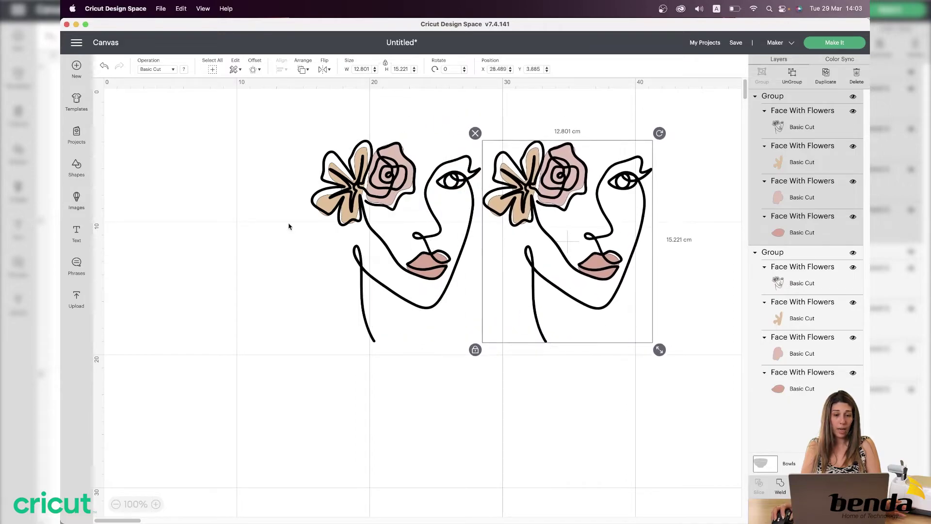
pyautogui.moveTo(313, 205); pyautogui.dragTo(125, 166)
pyautogui.click(406, 174)
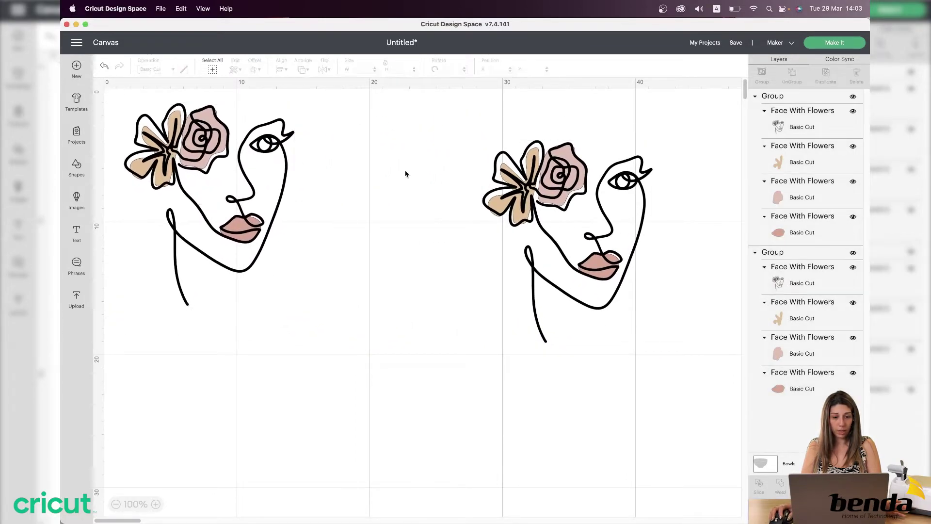
# Step: Move the duplicate face beside the original, to about X 14.802, Y 1.133
pyautogui.moveTo(544, 188); pyautogui.dragTo(358, 147)
pyautogui.click(578, 175)
pyautogui.click(334, 168)
pyautogui.moveTo(473, 161); pyautogui.dragTo(470, 168)
pyautogui.click(540, 171)
pyautogui.click(358, 195)
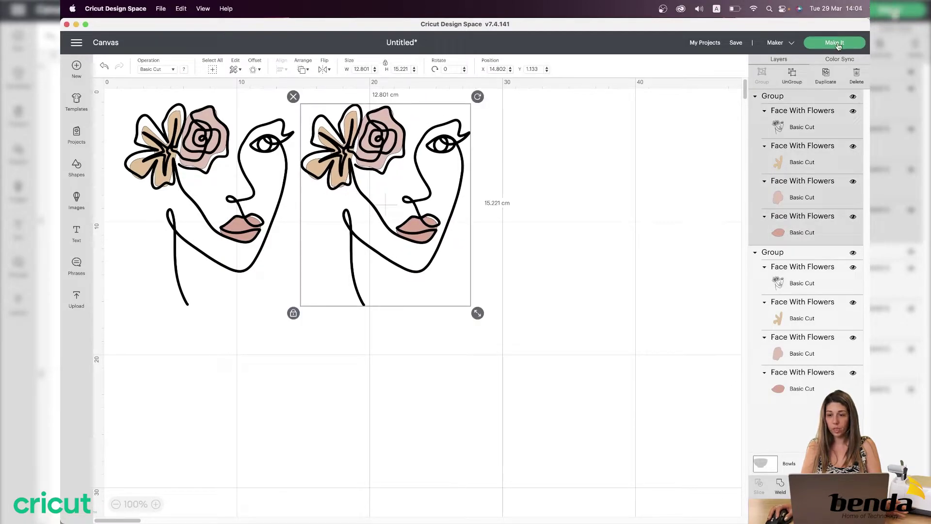
# Step: Delete the duplicate face and the remaining face group to clear the canvas
pyautogui.click(857, 75)
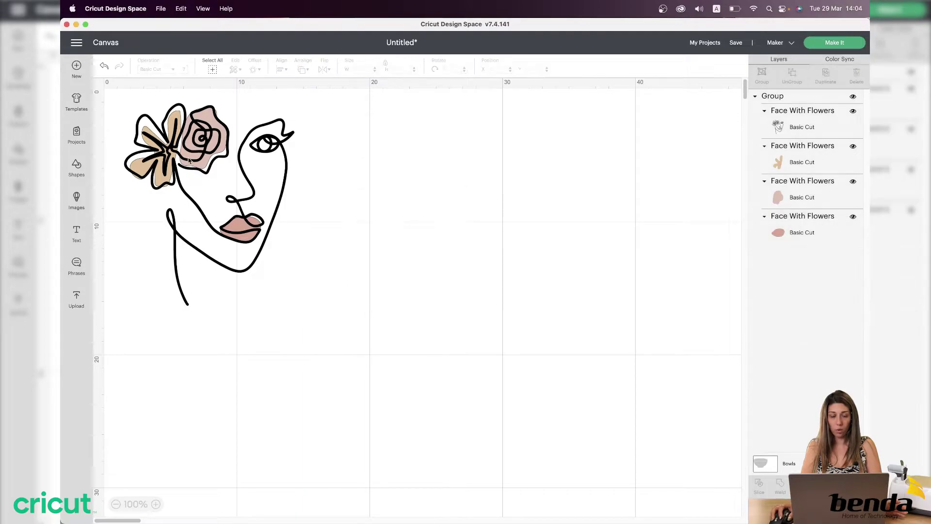
pyautogui.moveTo(182, 154); pyautogui.dragTo(334, 178)
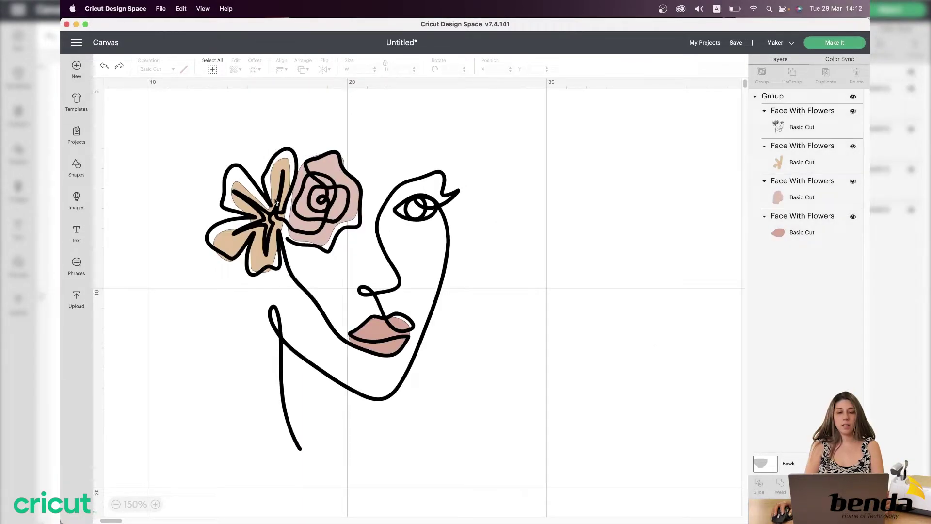
pyautogui.click(275, 202)
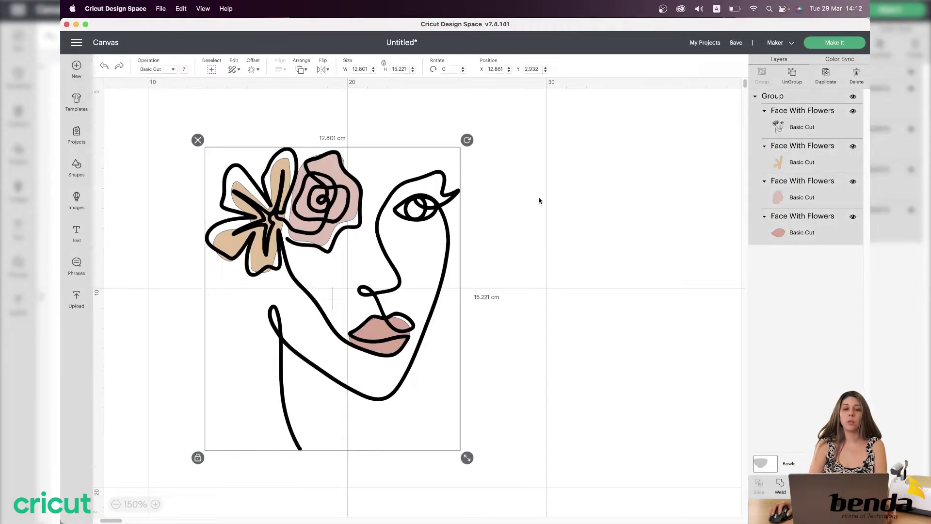
pyautogui.click(857, 76)
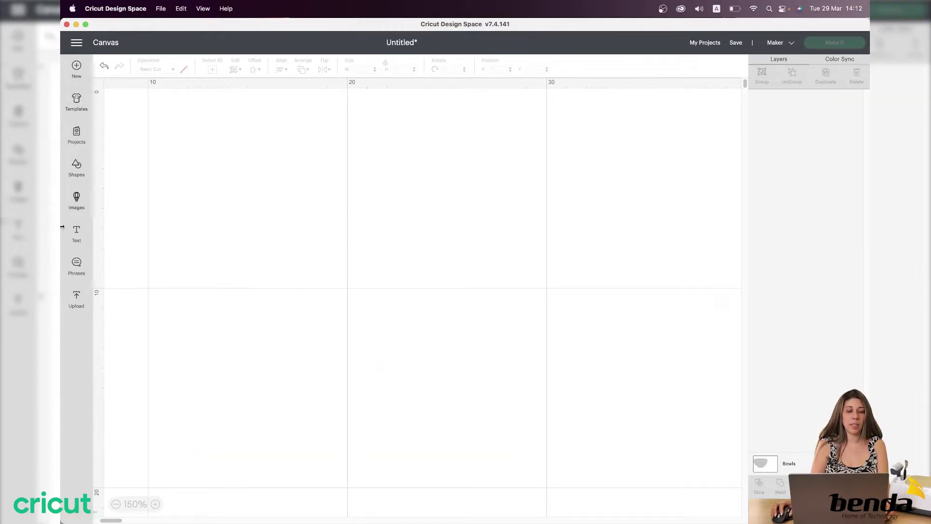
# Step: Insert a heart shape, enlarge it to about 10.619 by 9.383 cm, and move it to about X 20.86, Y 3.692
pyautogui.click(76, 168)
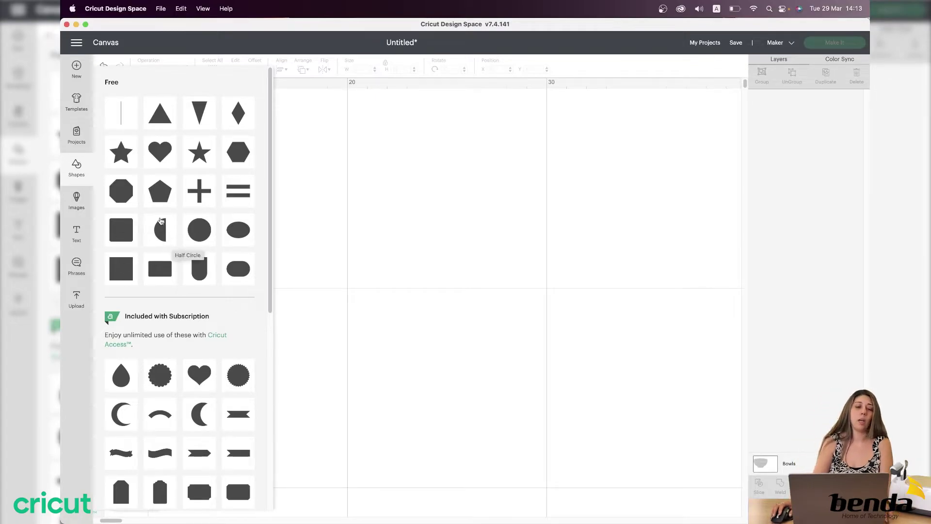
pyautogui.click(154, 153)
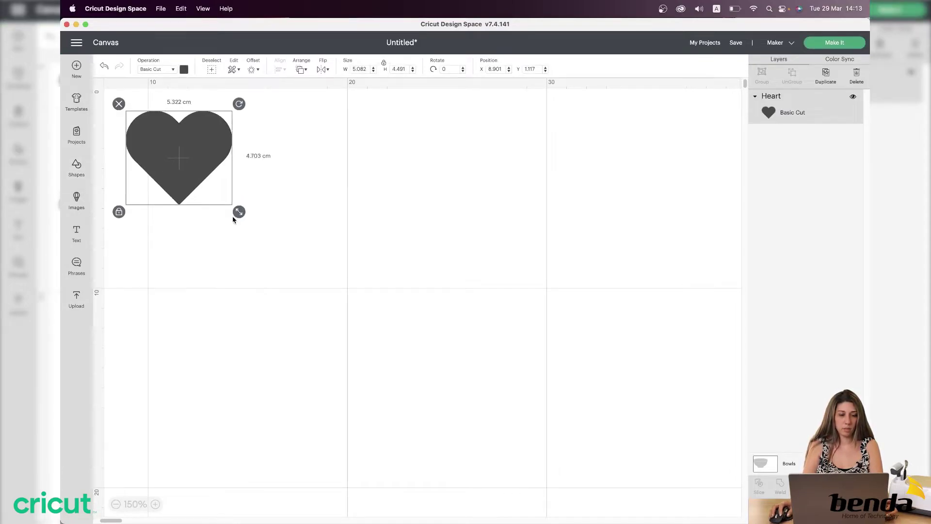
pyautogui.moveTo(233, 216); pyautogui.dragTo(305, 305)
pyautogui.moveTo(179, 168); pyautogui.dragTo(422, 231)
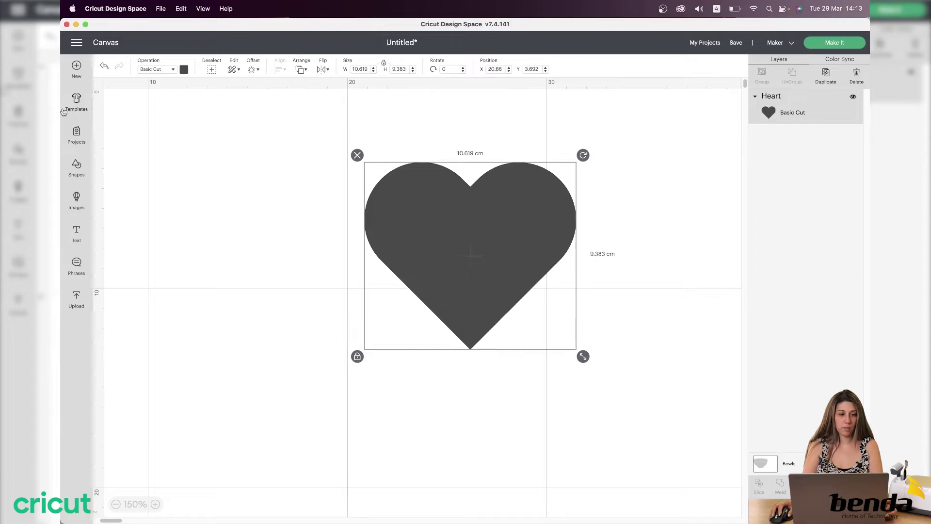
# Step: Add a star of about 3.41 by 3.244 cm left of the heart, and move the heart to about X 16.239, Y 1.893
pyautogui.click(76, 167)
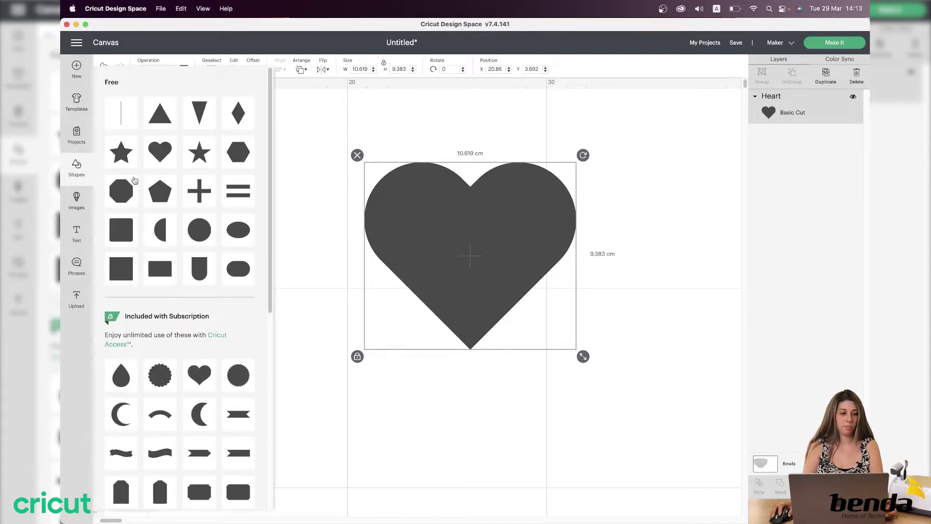
pyautogui.click(120, 165)
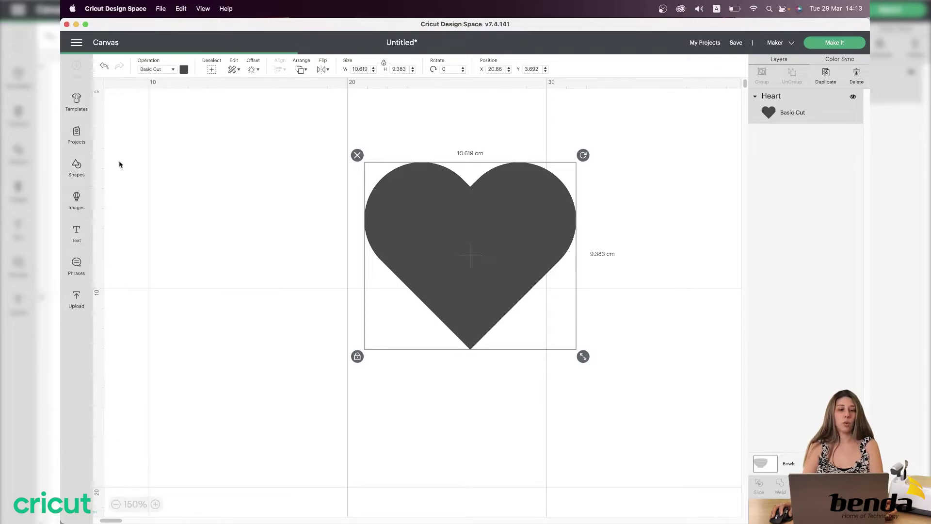
pyautogui.moveTo(233, 178); pyautogui.dragTo(280, 290)
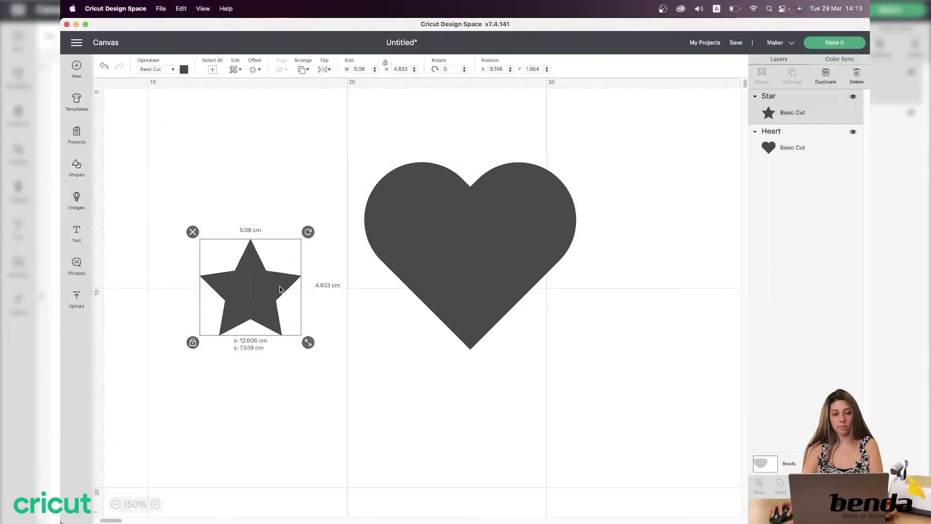
pyautogui.moveTo(308, 342); pyautogui.dragTo(276, 311)
pyautogui.moveTo(234, 269); pyautogui.dragTo(209, 204)
pyautogui.moveTo(452, 221); pyautogui.dragTo(360, 186)
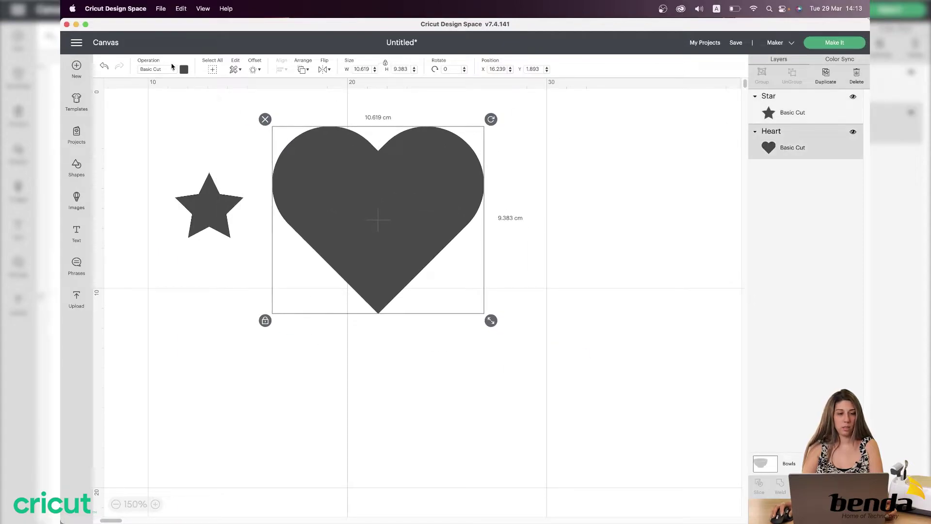
# Step: Recolor the heart pink and the star light blue, and deselect them
pyautogui.click(185, 71)
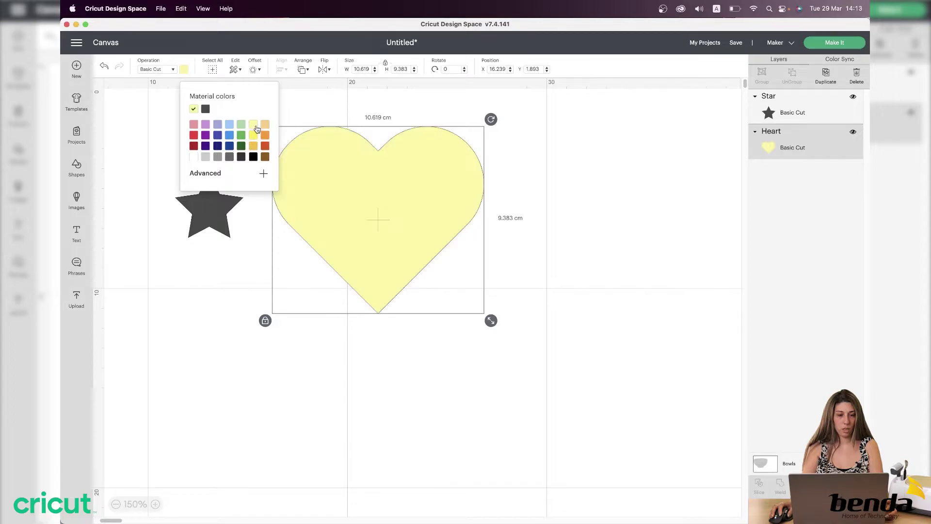
pyautogui.click(194, 125)
pyautogui.click(208, 218)
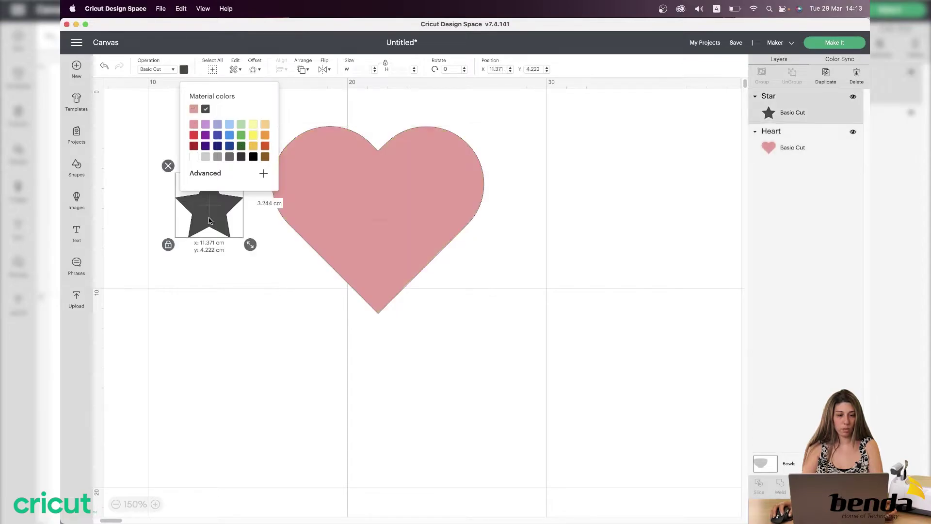
pyautogui.click(184, 68)
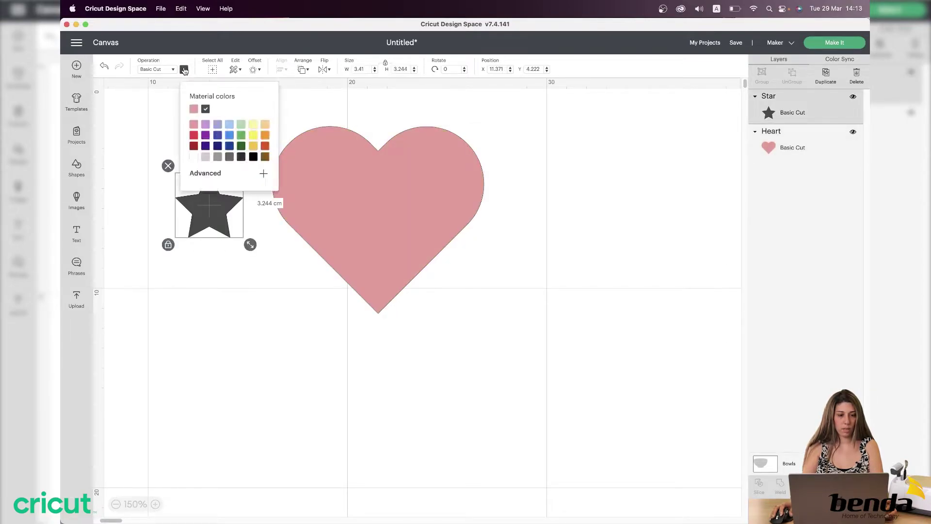
pyautogui.click(229, 124)
pyautogui.click(270, 294)
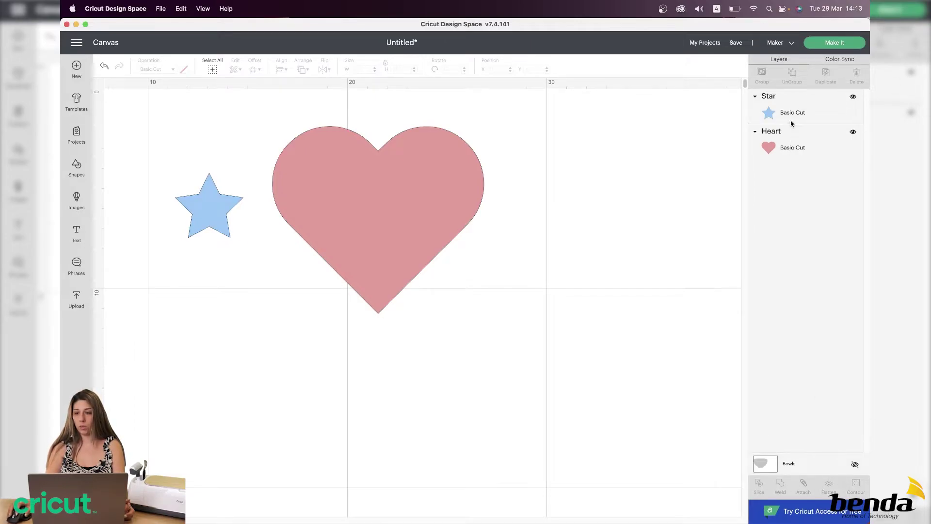
# Step: Move the blue star onto the heart's left lobe, at about X 17.121, Y 2.493, and deselect it
pyautogui.moveTo(456, 371); pyautogui.dragTo(136, 115)
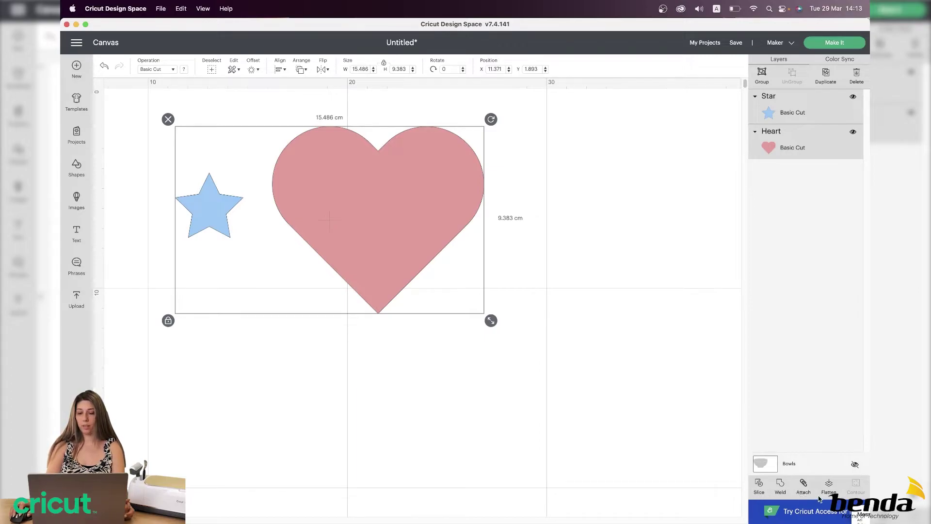
pyautogui.click(400, 359)
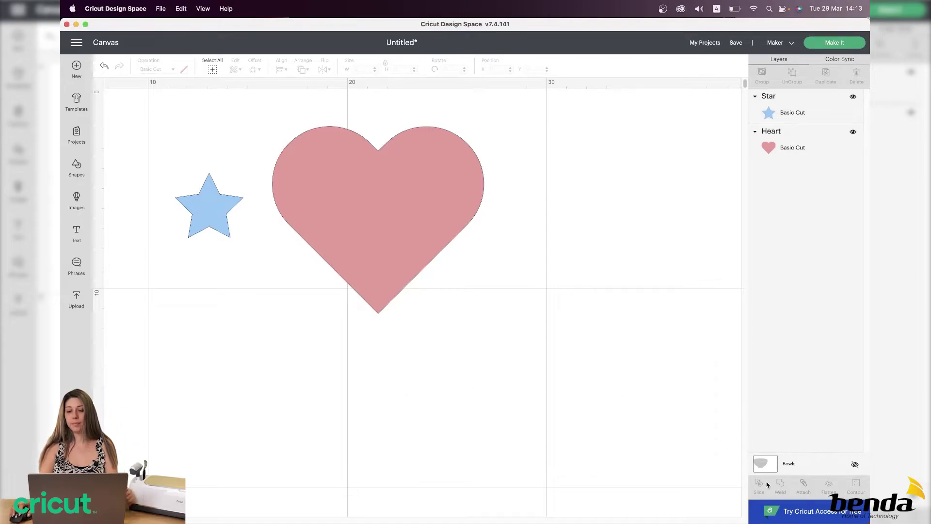
pyautogui.moveTo(204, 209); pyautogui.dragTo(321, 176)
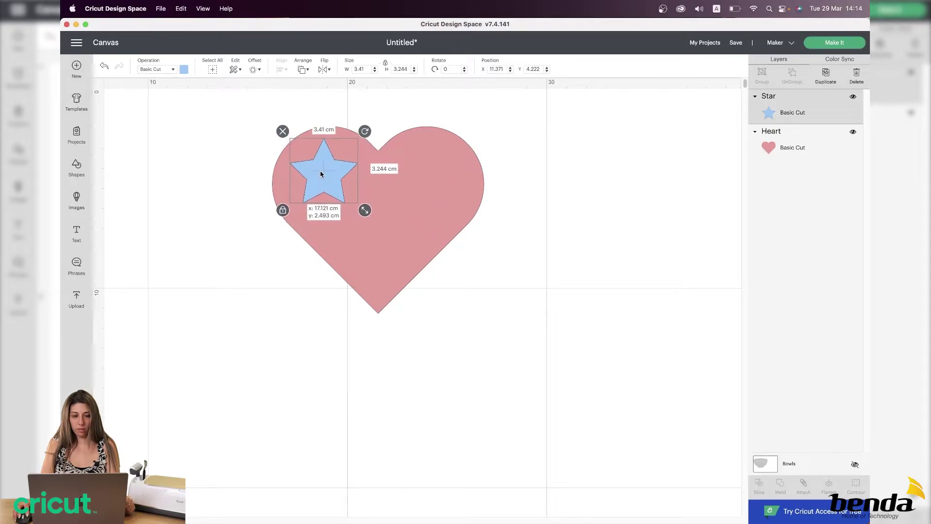
pyautogui.click(464, 304)
pyautogui.click(455, 369)
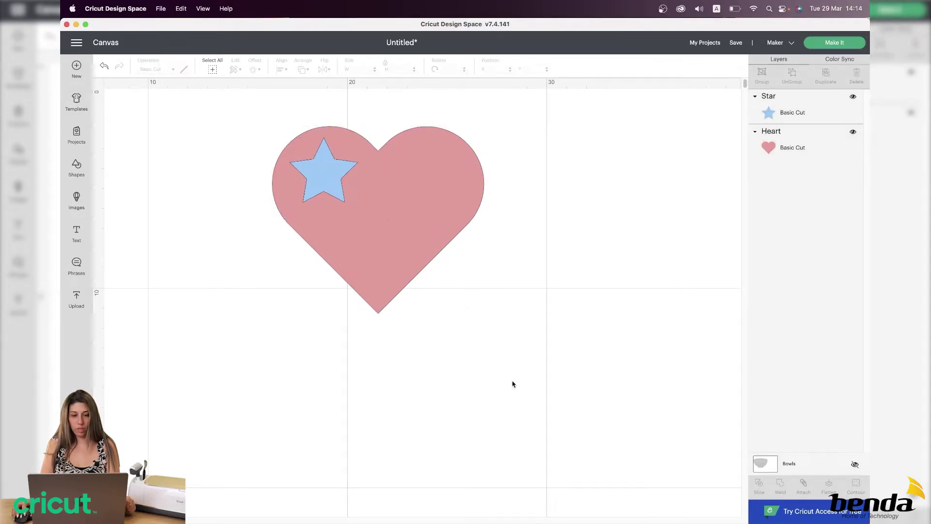
# Step: Slice the overlapping star and heart, and move the blue star piece off the heart to about X 10.348, Y 2.105
pyautogui.moveTo(513, 385); pyautogui.dragTo(235, 99)
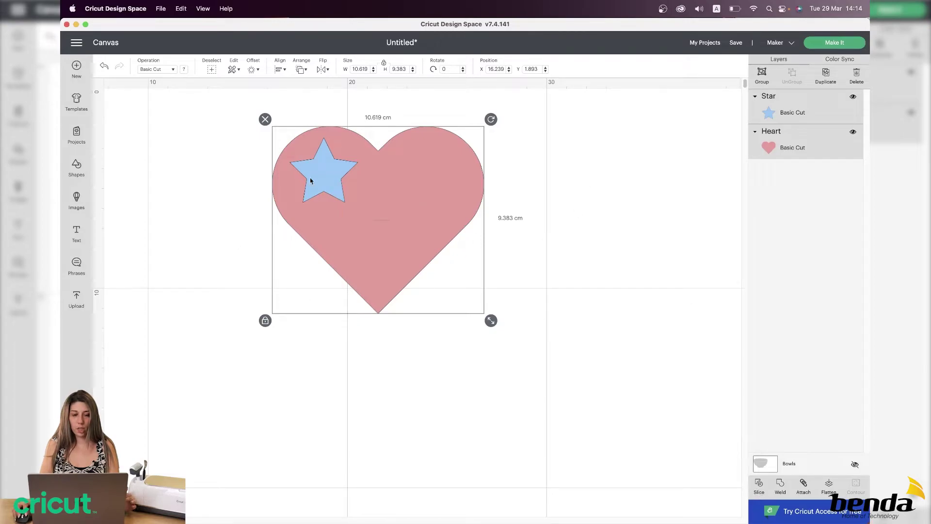
pyautogui.click(764, 490)
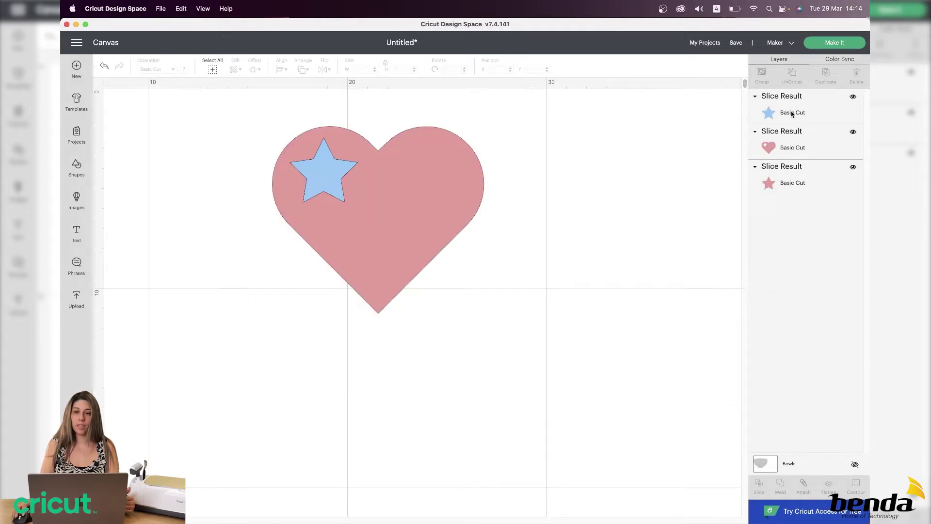
pyautogui.moveTo(326, 179); pyautogui.dragTo(198, 178)
pyautogui.moveTo(199, 182); pyautogui.dragTo(191, 176)
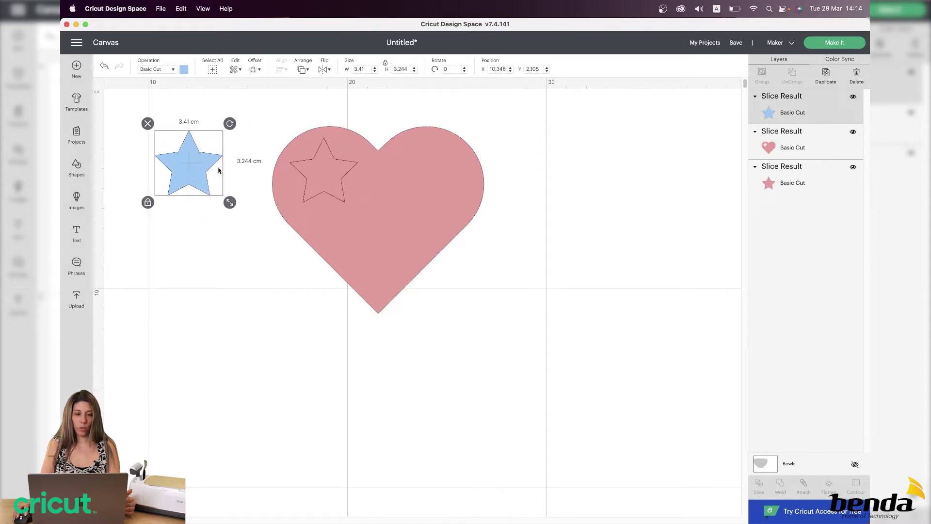
# Step: Move the pink star cut-out off the heart to just below the blue star, and move the heart to about X 15.357, Y 1.011
pyautogui.click(329, 182)
pyautogui.moveTo(349, 198); pyautogui.dragTo(211, 242)
pyautogui.moveTo(523, 219); pyautogui.dragTo(405, 212)
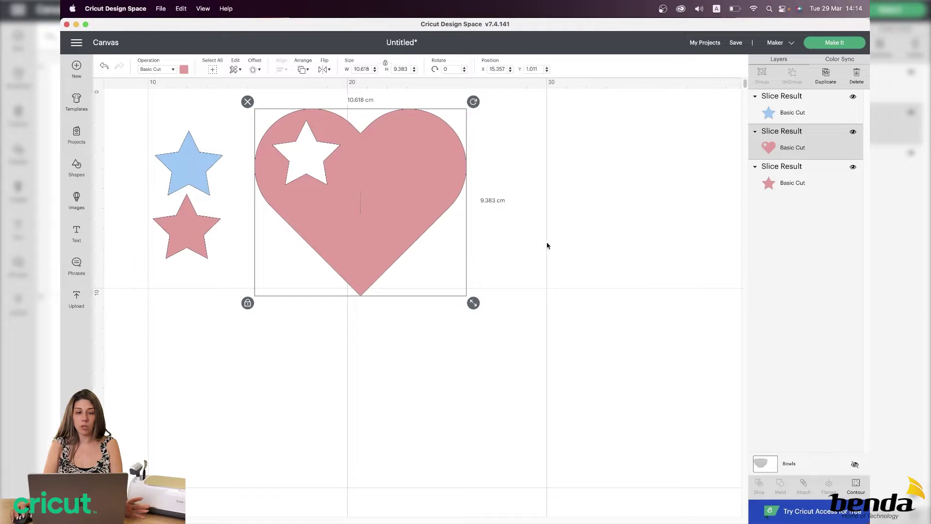
# Step: Place the blue star on the heart at about X 18.991, Y 2.634 with the pink star behind it, and select all three shapes together before deselecting
pyautogui.moveTo(198, 174); pyautogui.dragTo(367, 185)
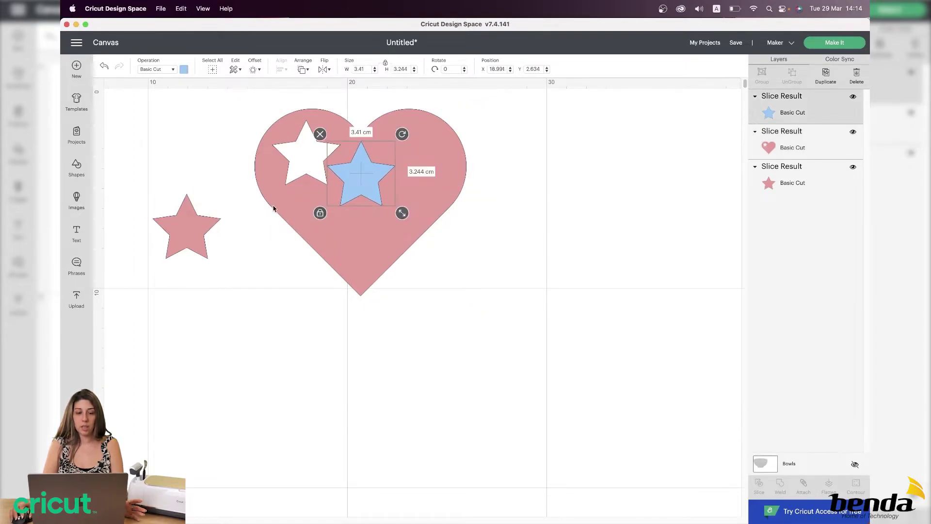
pyautogui.moveTo(175, 244); pyautogui.dragTo(352, 250)
pyautogui.click(436, 304)
pyautogui.moveTo(478, 343); pyautogui.dragTo(143, 65)
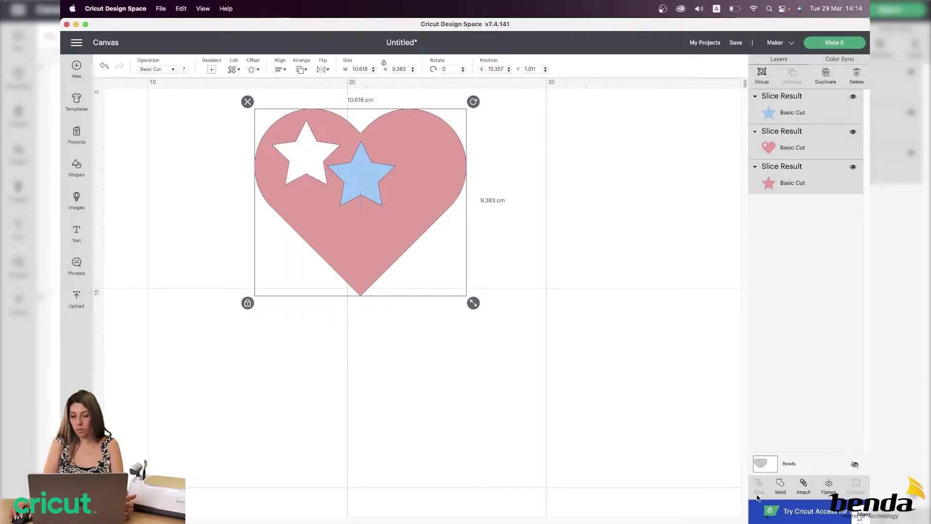
pyautogui.click(459, 384)
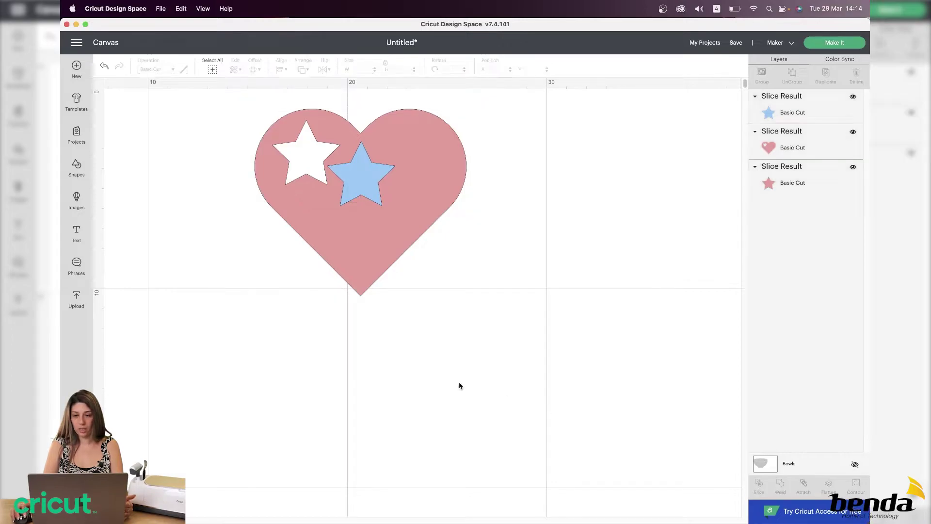
# Step: Move the heart to about X 23.295, Y 1.258 clear of the pink star, and slice it with the blue star at about X 27.211, Y 2.599
pyautogui.moveTo(311, 243); pyautogui.dragTo(470, 248)
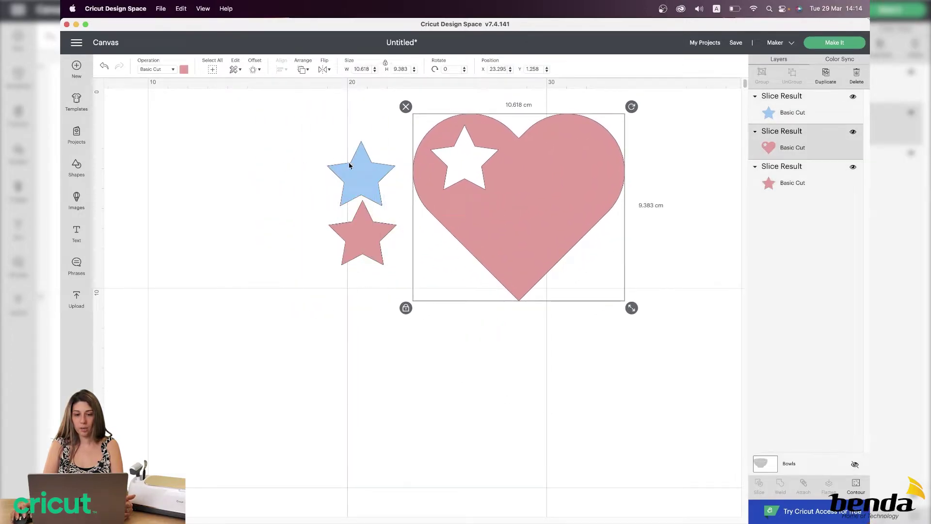
pyautogui.moveTo(351, 166); pyautogui.dragTo(516, 168)
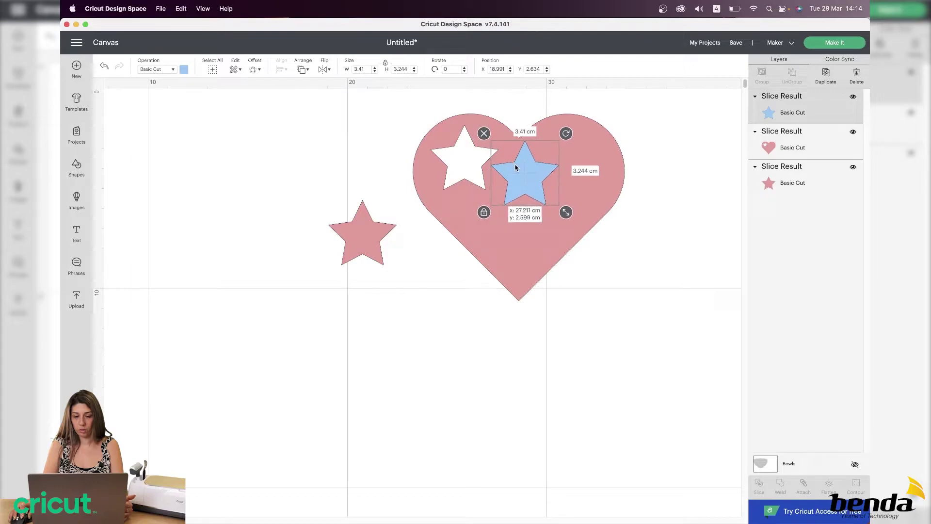
pyautogui.click(568, 275)
pyautogui.moveTo(646, 353); pyautogui.dragTo(405, 93)
pyautogui.click(757, 491)
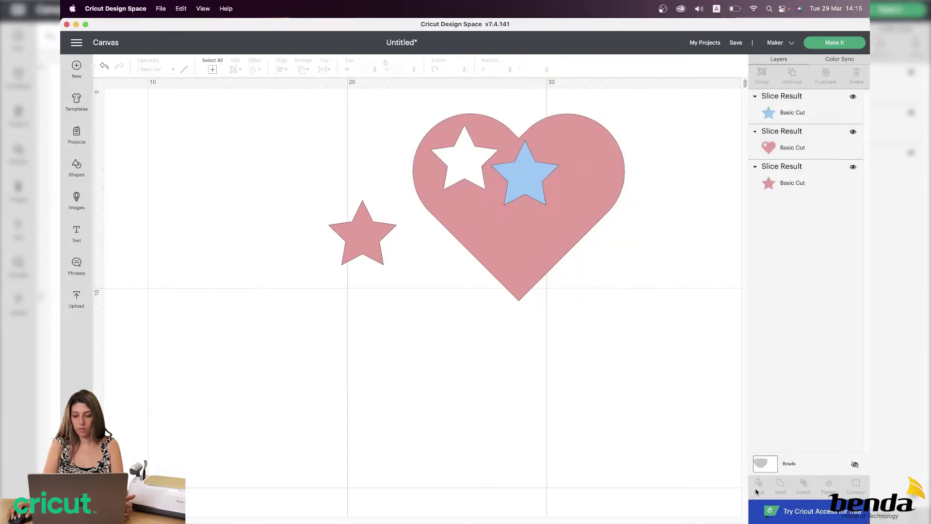
# Step: Separate the slice pieces, moving the blue star to about X 11.089, Y 1.893 and the pink stars to about X 11.618, Y 5.28 and X 14.687, Y 2.61
pyautogui.click(538, 196)
pyautogui.moveTo(538, 196); pyautogui.dragTo(217, 180)
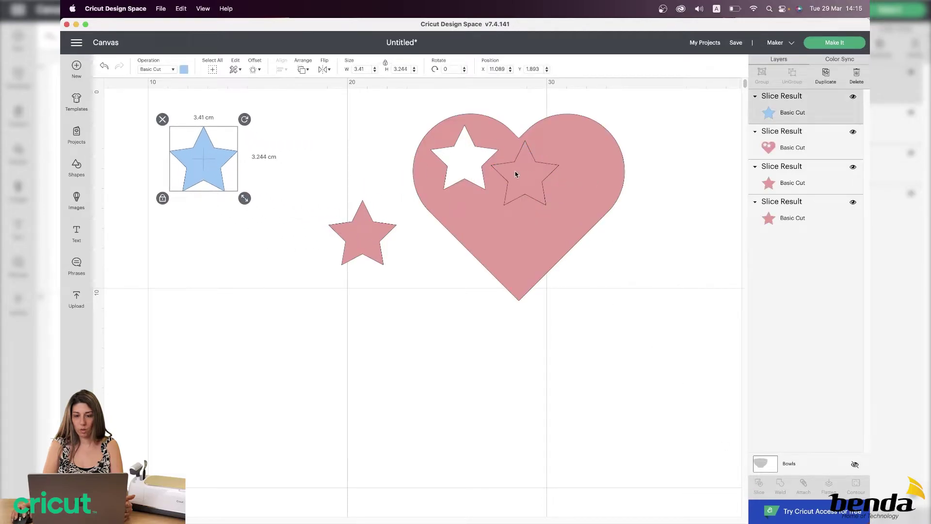
pyautogui.moveTo(516, 175); pyautogui.dragTo(545, 412)
pyautogui.moveTo(507, 194); pyautogui.dragTo(194, 247)
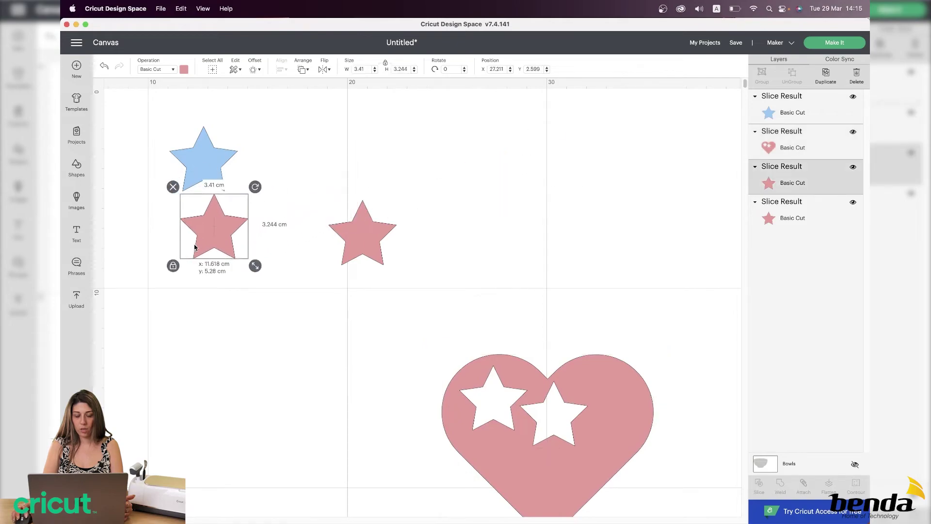
pyautogui.moveTo(357, 232); pyautogui.dragTo(270, 177)
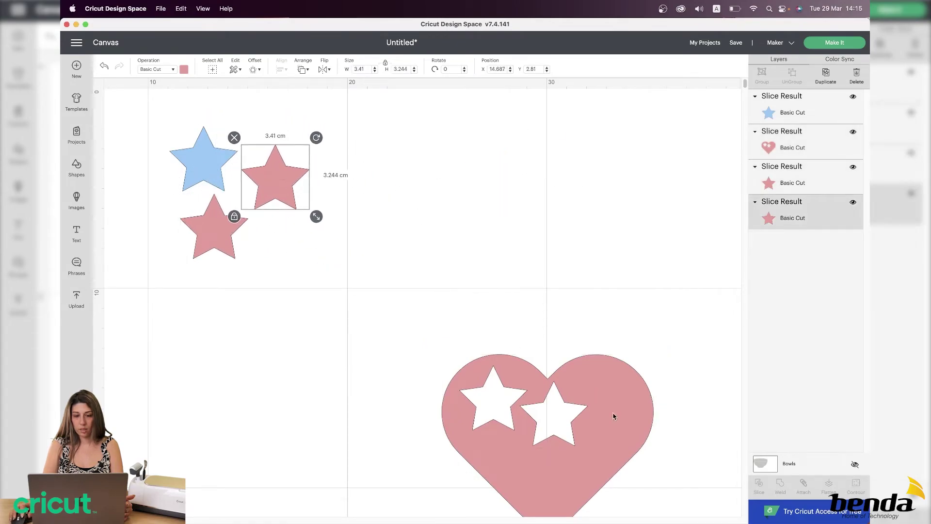
pyautogui.moveTo(613, 416); pyautogui.dragTo(523, 239)
pyautogui.click(660, 294)
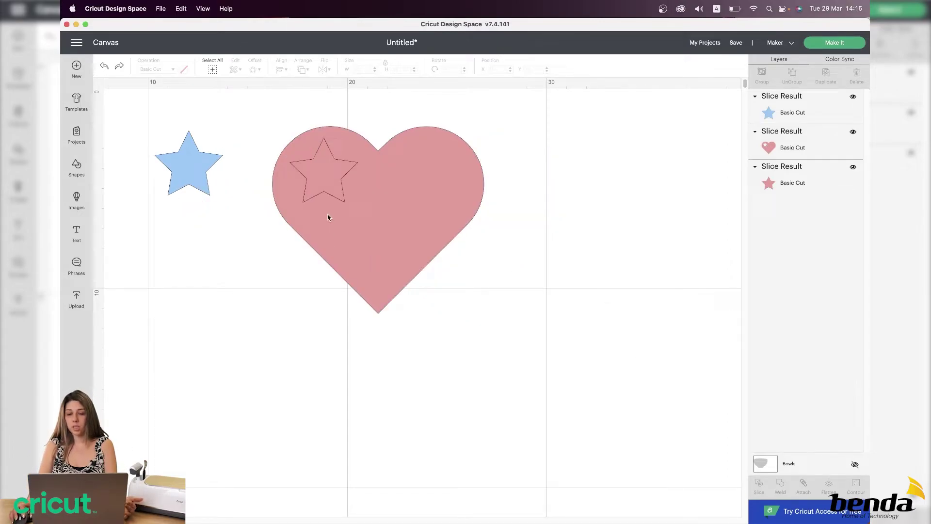
# Step: Try welding all the shapes with the blue star overlapping the heart's edge at about X 15.181, Y 5.809, and undo the weld
pyautogui.moveTo(205, 165); pyautogui.dragTo(302, 243)
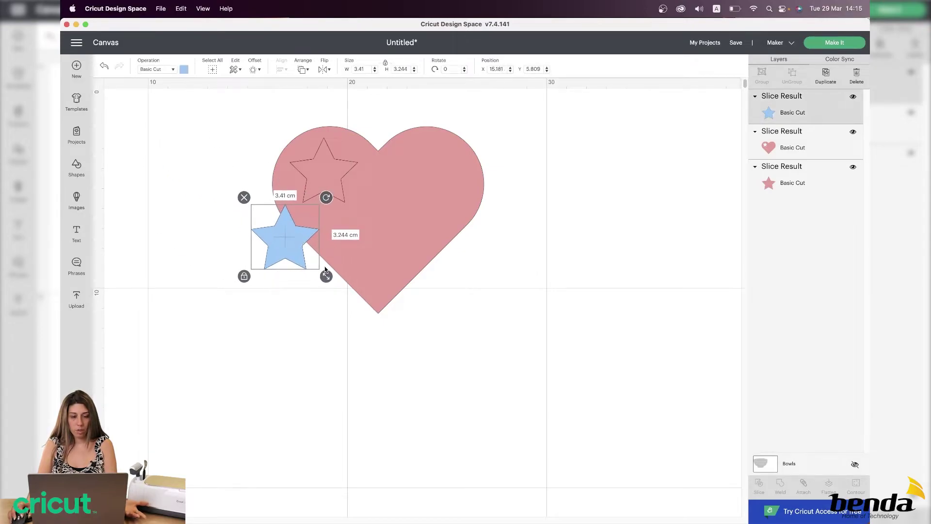
pyautogui.click(339, 320)
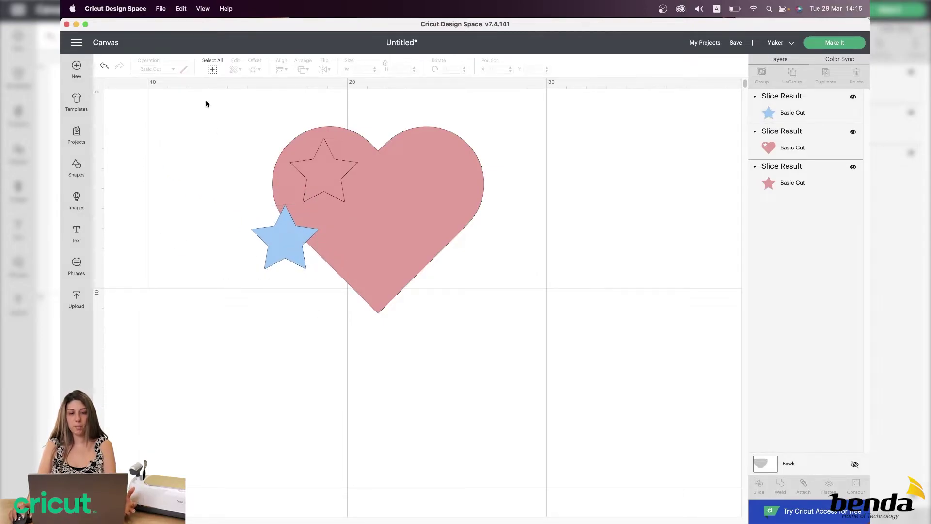
pyautogui.moveTo(206, 104); pyautogui.dragTo(582, 391)
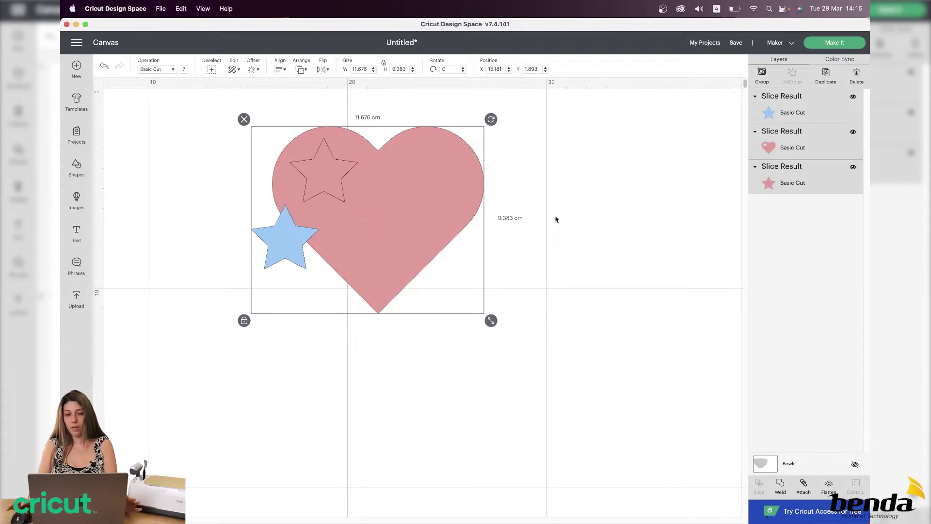
pyautogui.click(779, 489)
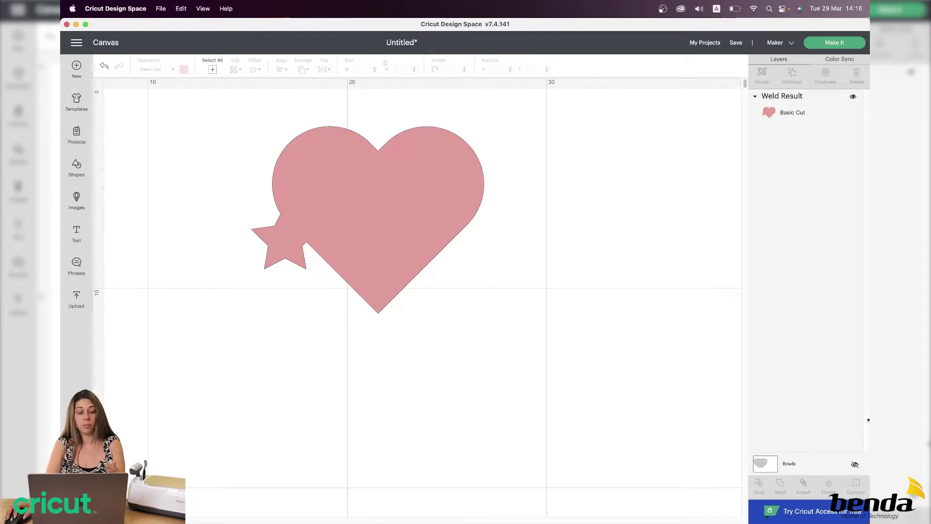
pyautogui.click(103, 68)
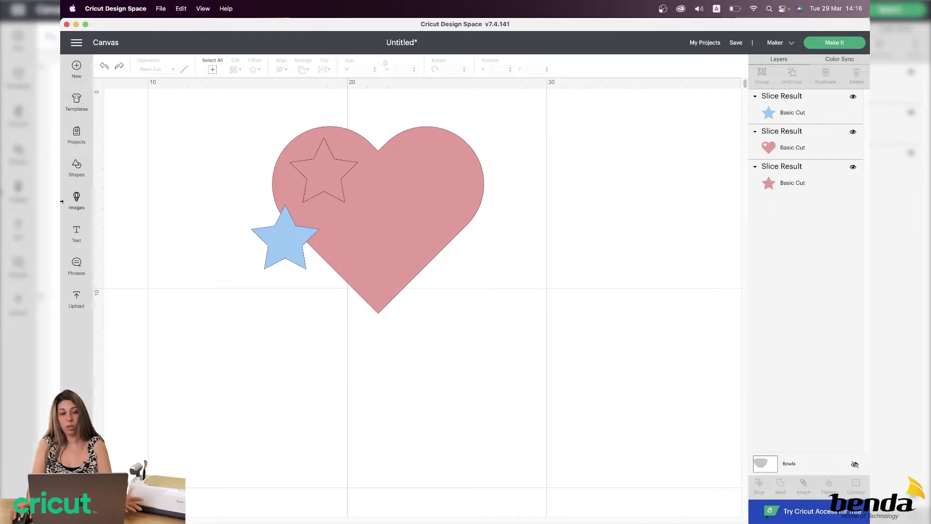
# Step: Move the blue star off the heart to about X 10.066, Y 2.07
pyautogui.moveTo(297, 260); pyautogui.dragTo(176, 218)
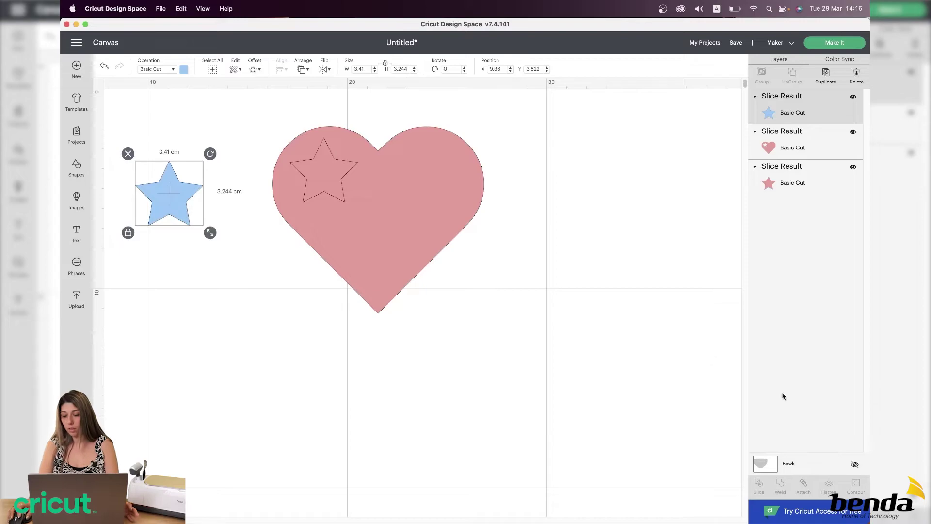
pyautogui.click(259, 261)
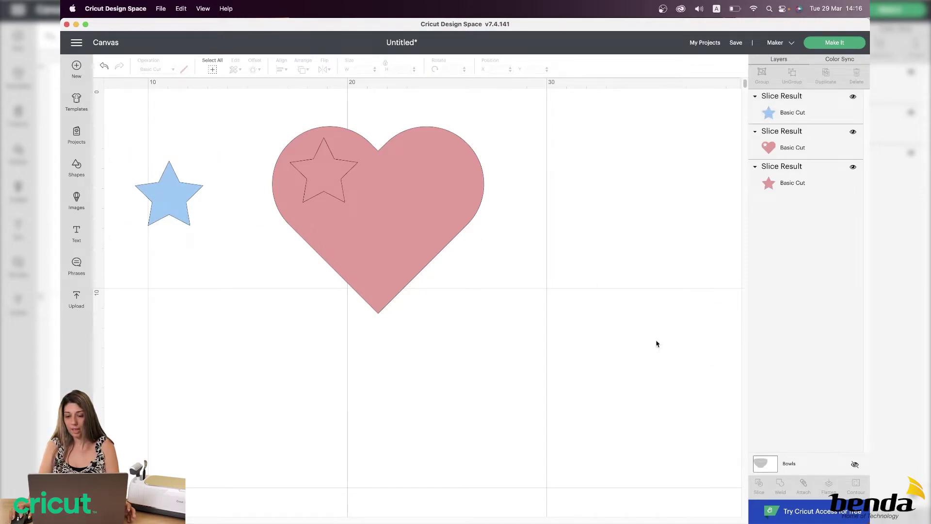
pyautogui.press('super+z')
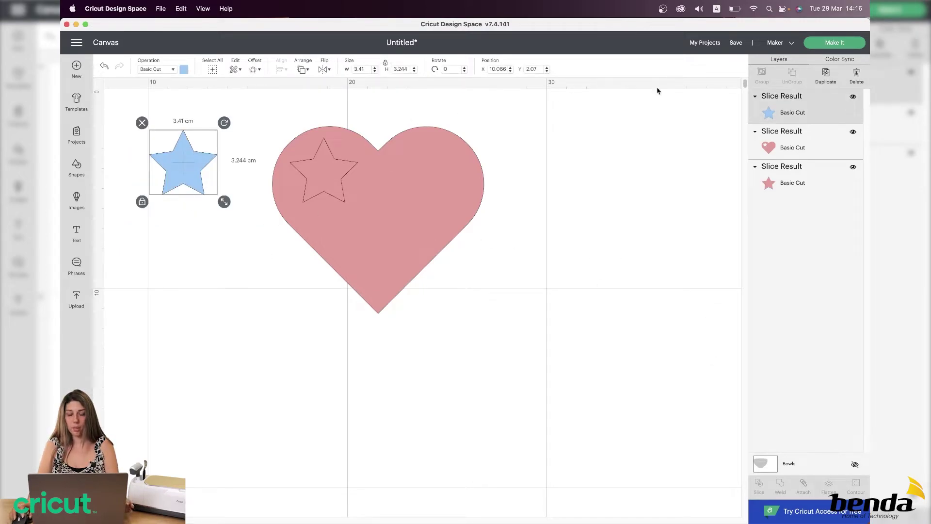
# Step: Preview how the pink and blue shapes are laid out on the two cutting mats, and return to the canvas
pyautogui.click(852, 47)
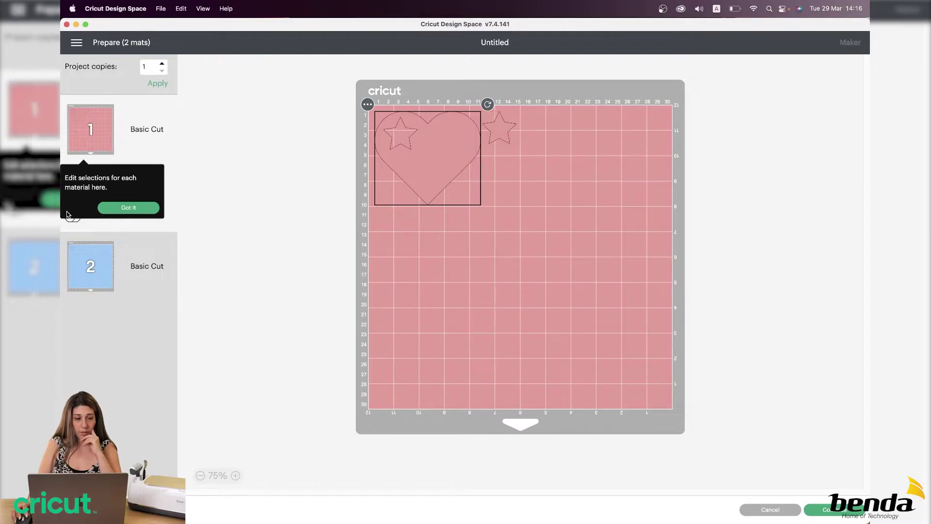
pyautogui.click(103, 288)
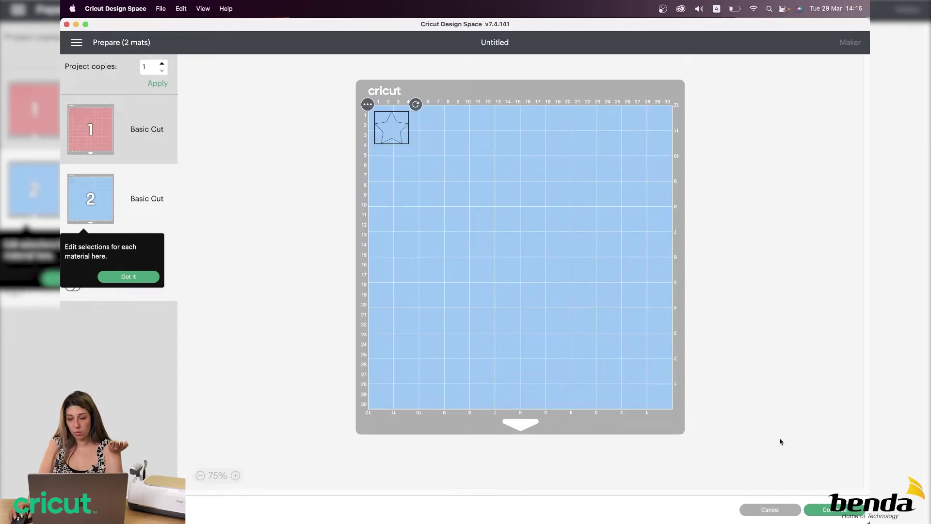
pyautogui.click(763, 512)
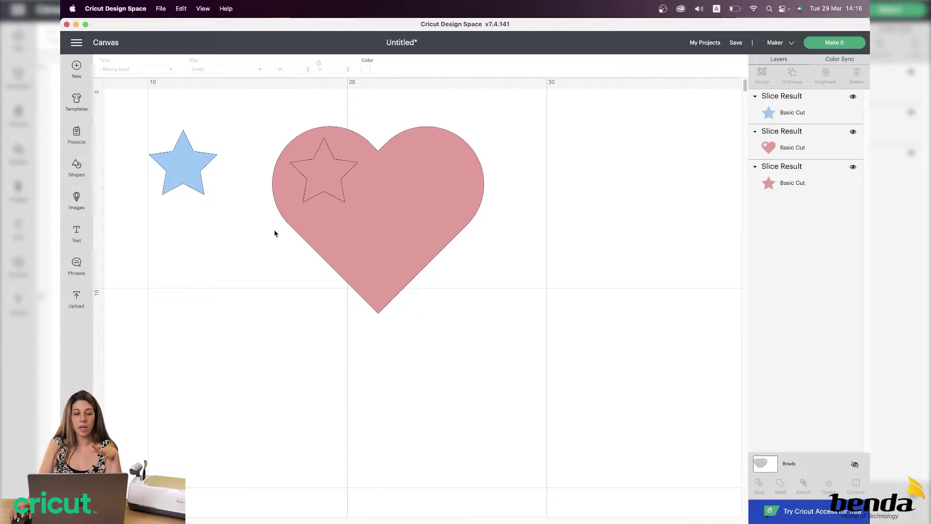
# Step: Rotate the blue star to about 347.96° and place it against the heart's left side at about X 13.057, Y 2.493
pyautogui.moveTo(184, 179); pyautogui.dragTo(240, 188)
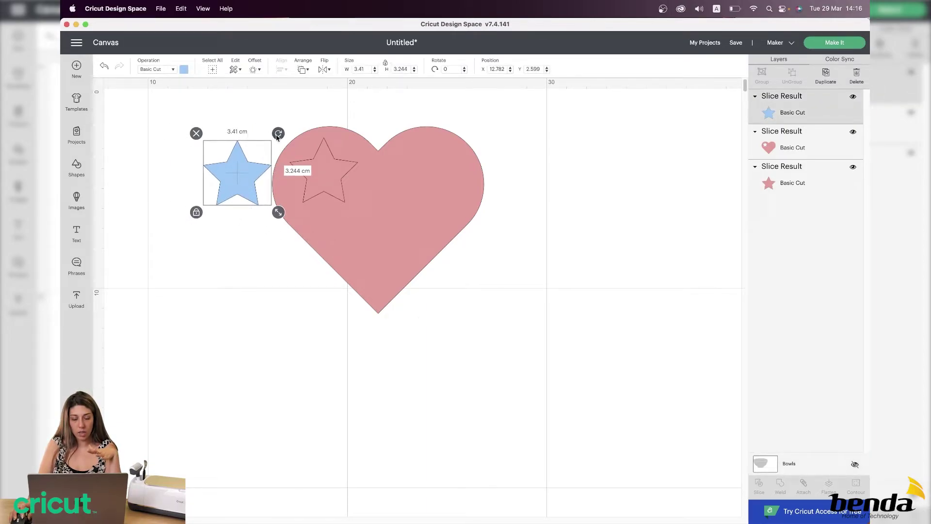
pyautogui.moveTo(278, 133)
pyautogui.mouseDown()
pyautogui.moveTo(254, 121)
pyautogui.moveTo(267, 135)
pyautogui.mouseUp()
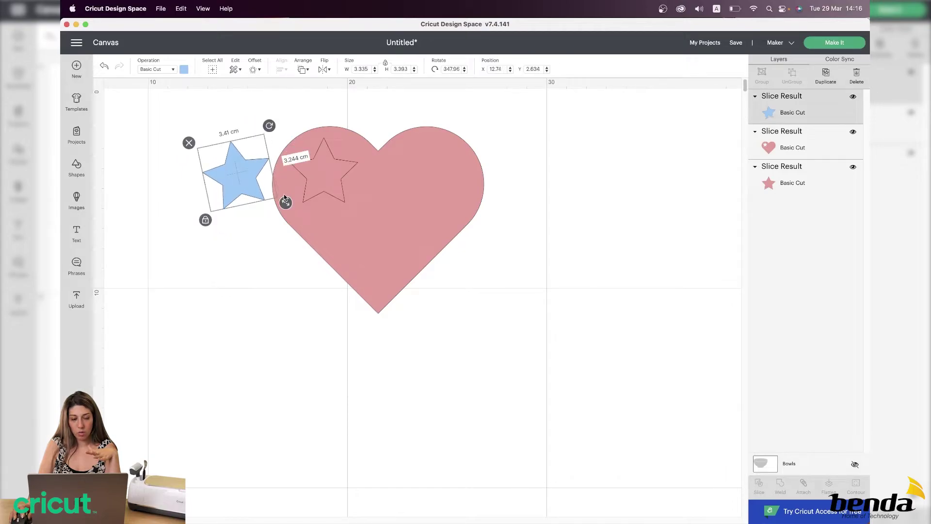
pyautogui.moveTo(250, 188); pyautogui.dragTo(257, 186)
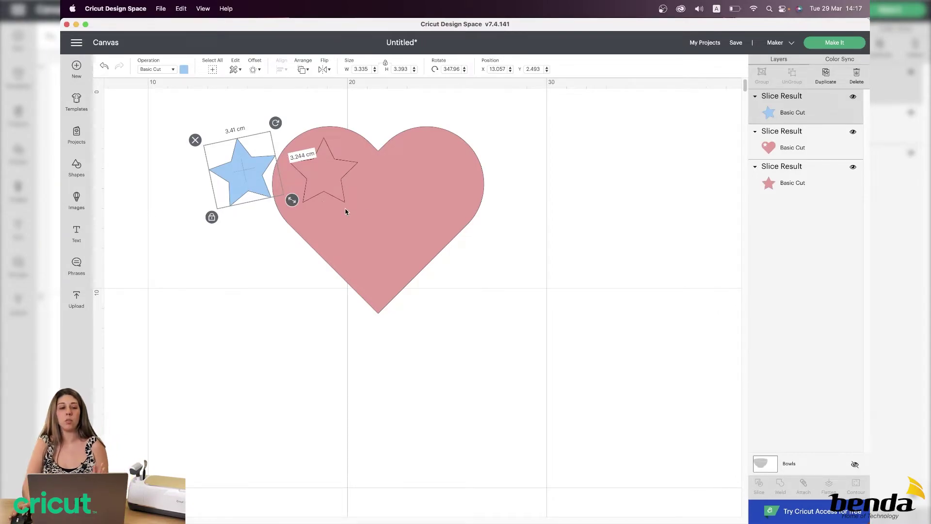
pyautogui.click(249, 281)
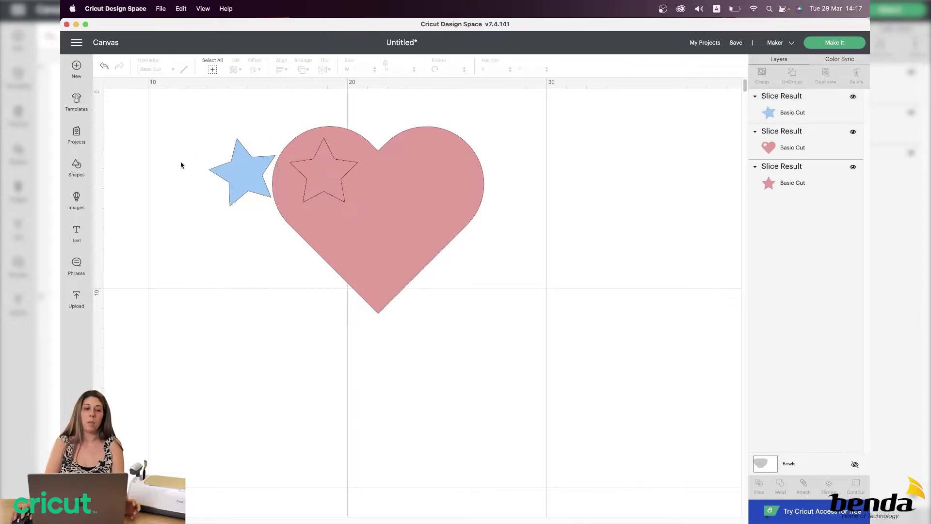
# Step: Try attaching the blue star to the heart pieces, check their layout in the mat preview, and undo the attachment
pyautogui.moveTo(166, 108); pyautogui.dragTo(556, 388)
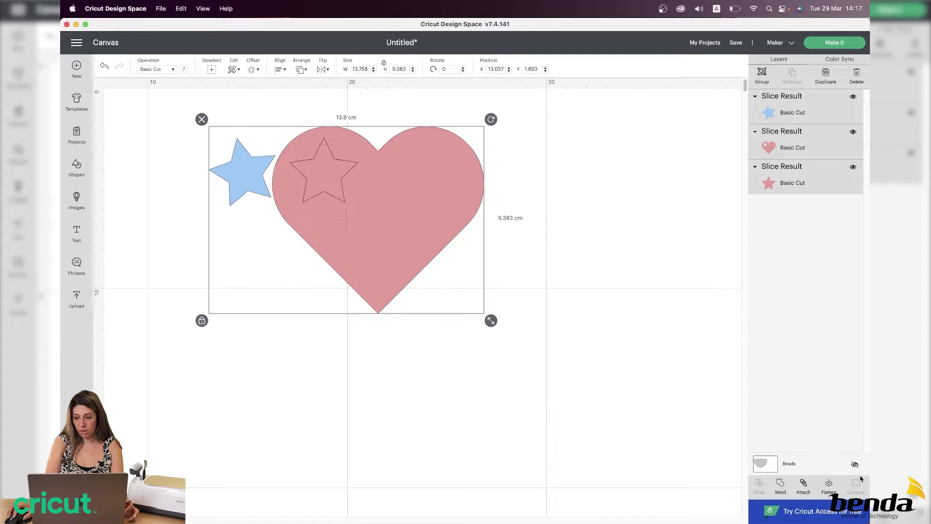
pyautogui.click(805, 487)
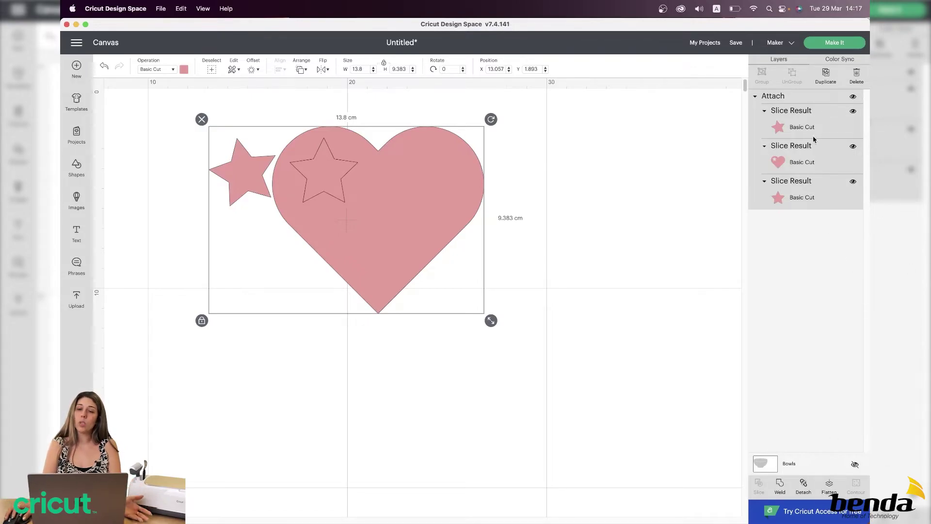
pyautogui.click(819, 44)
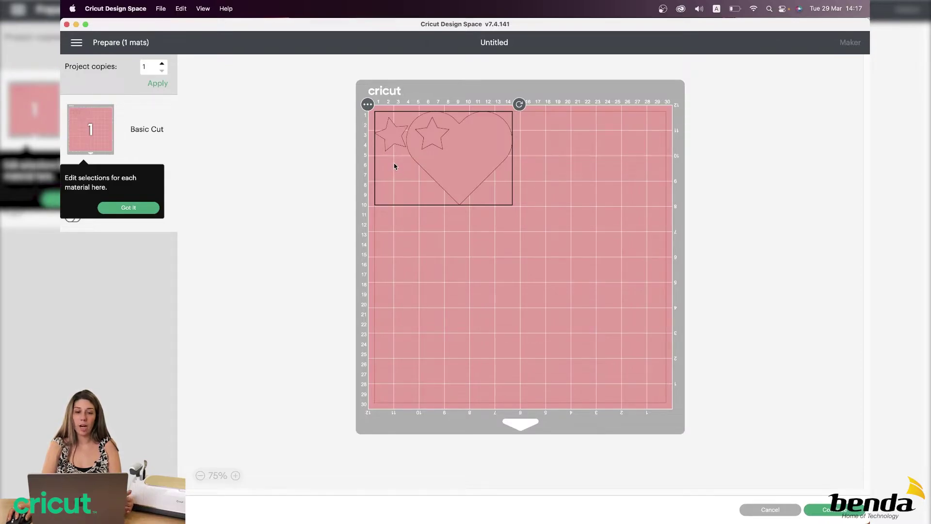
pyautogui.click(770, 509)
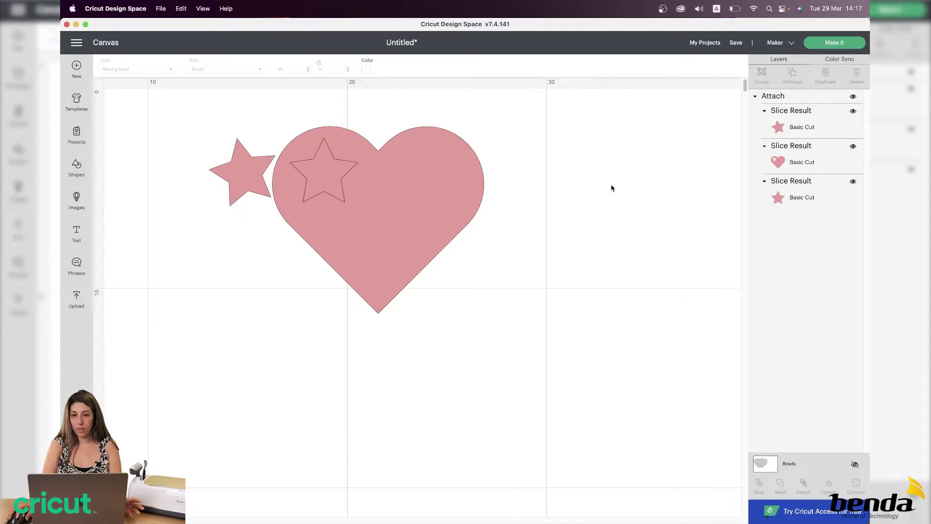
pyautogui.press('super+z')
# Step: Flatten the pink heart and its star cut-out into one printable layer, and move it to about X 17.262, Y 2.493
pyautogui.click(576, 316)
pyautogui.moveTo(445, 326); pyautogui.dragTo(287, 118)
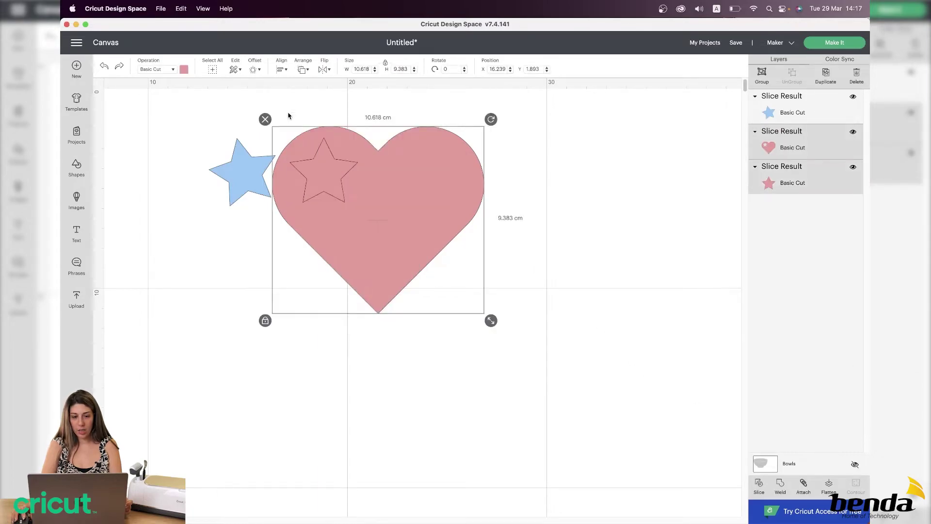
pyautogui.click(829, 485)
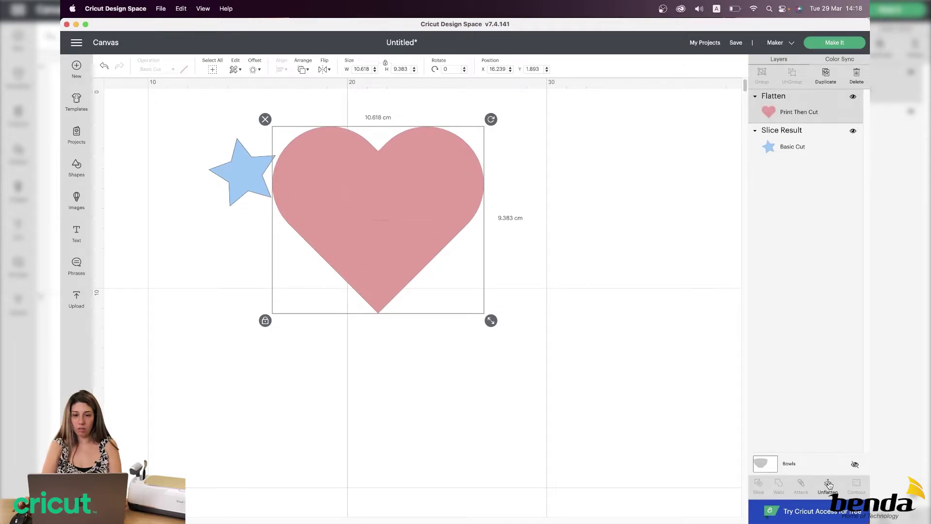
pyautogui.moveTo(345, 220); pyautogui.dragTo(366, 233)
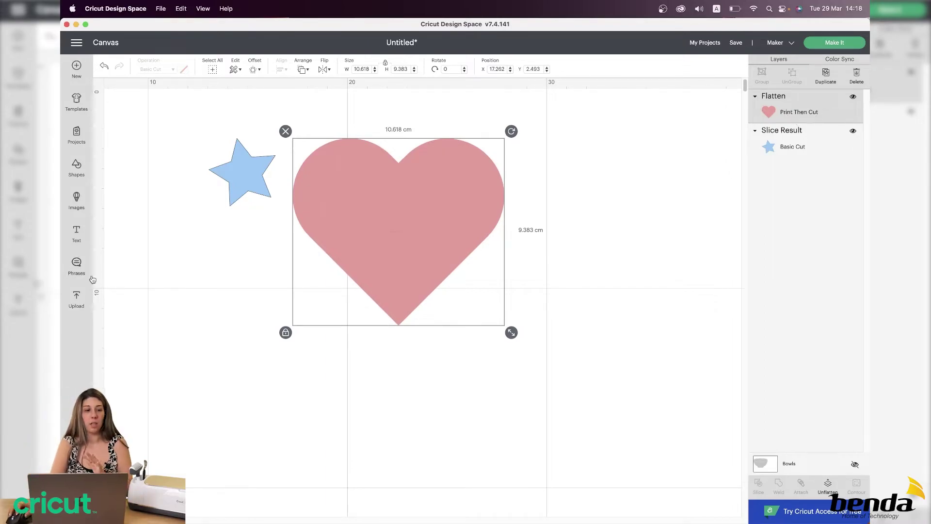
# Step: Add the Bunny With Wings design from the saved images to the canvas and place it at about X 9.324, Y 1.08
pyautogui.click(79, 212)
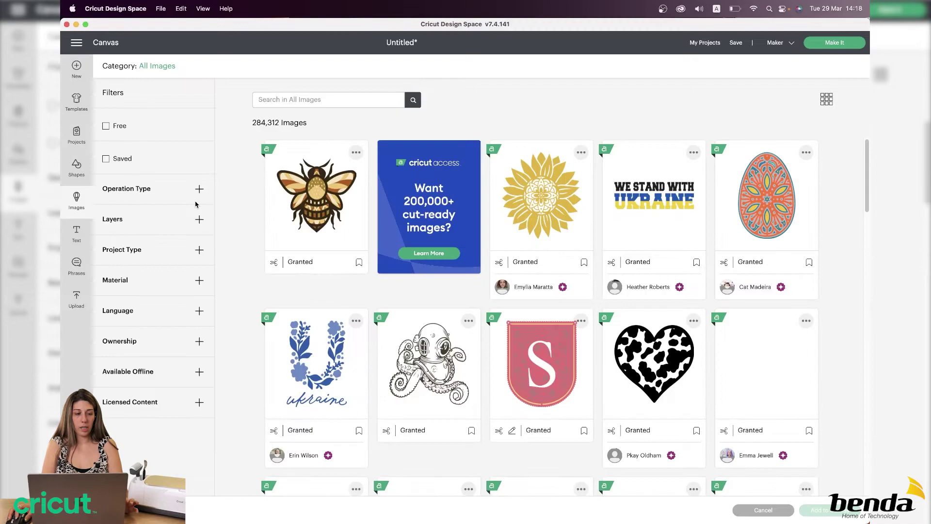
pyautogui.click(123, 158)
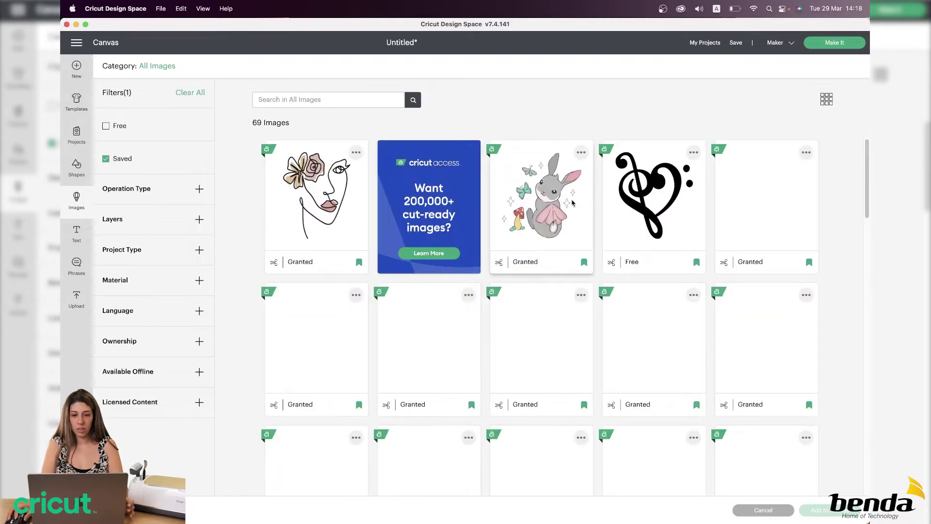
pyautogui.click(542, 203)
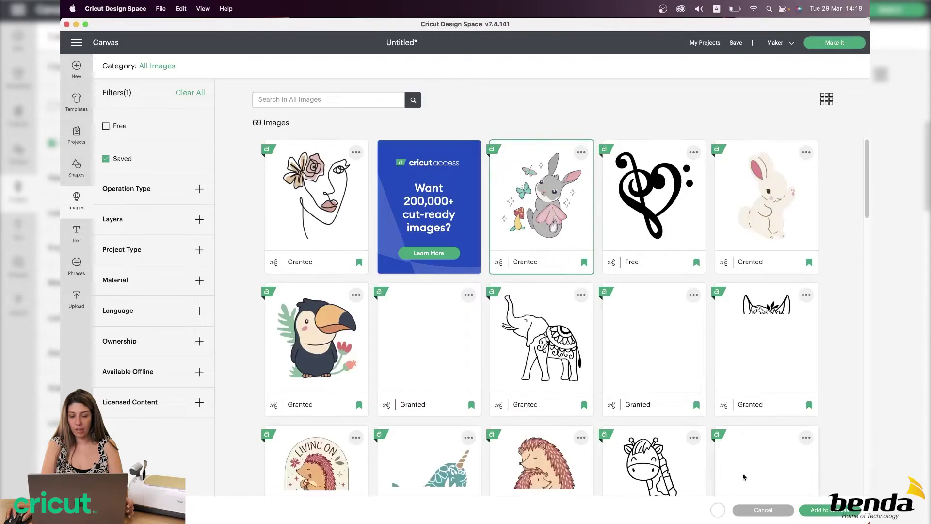
pyautogui.click(829, 509)
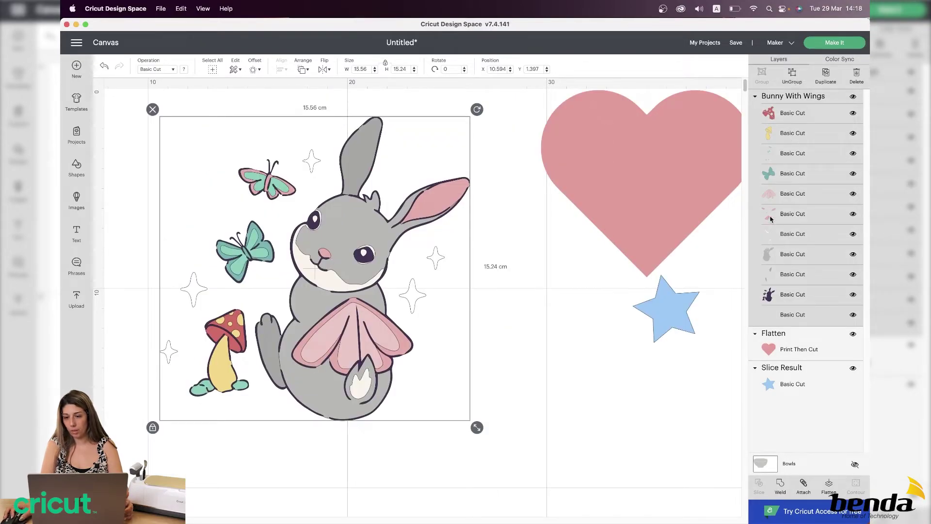
pyautogui.moveTo(357, 215); pyautogui.dragTo(332, 208)
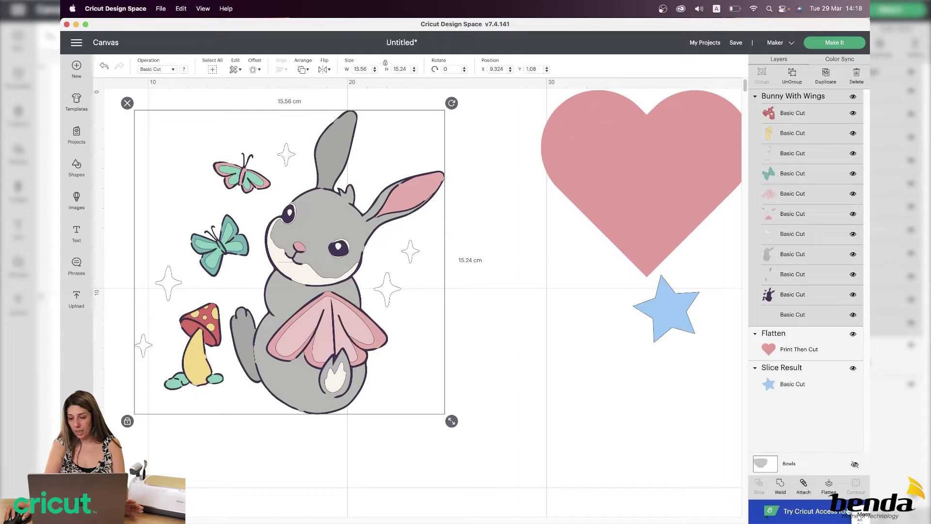
# Step: Flatten the bunny into one printable layer, move it to about X 10.03, Y 0.515, and take it off the canvas again
pyautogui.click(829, 485)
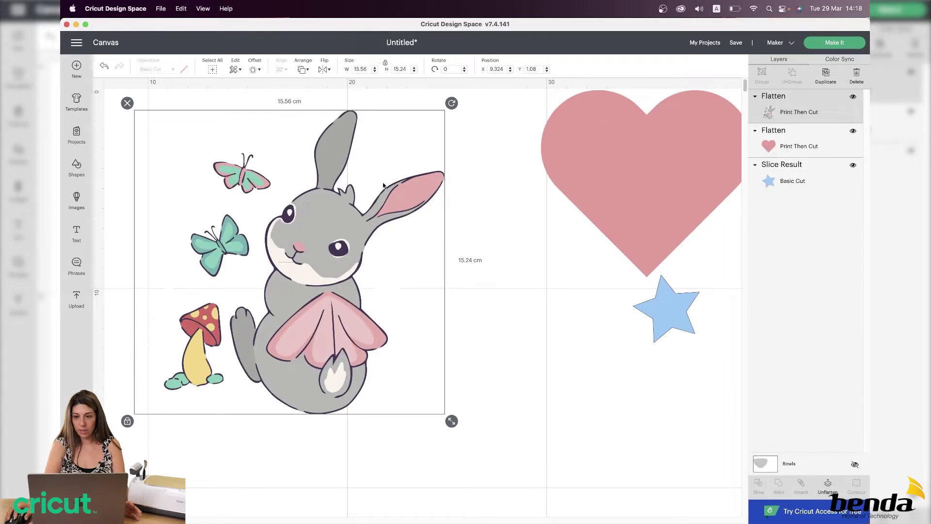
pyautogui.moveTo(271, 241); pyautogui.dragTo(295, 228)
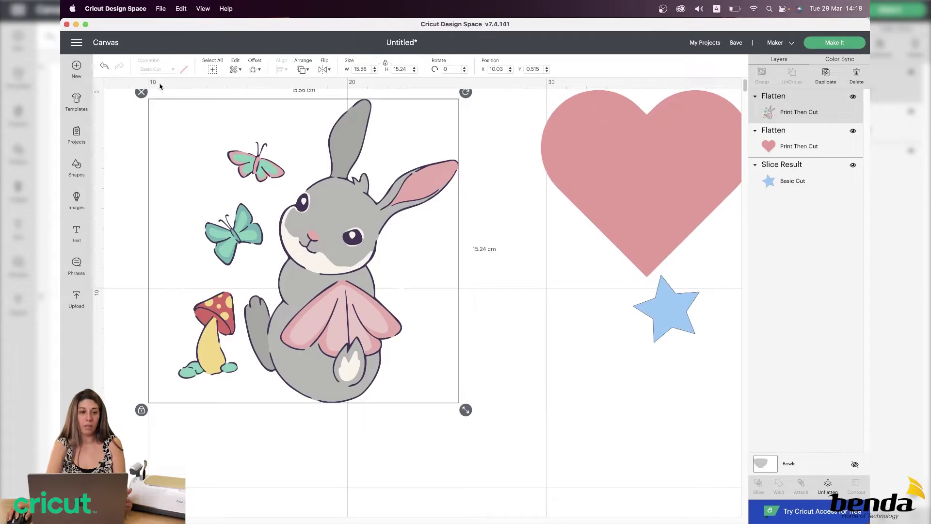
pyautogui.click(107, 68)
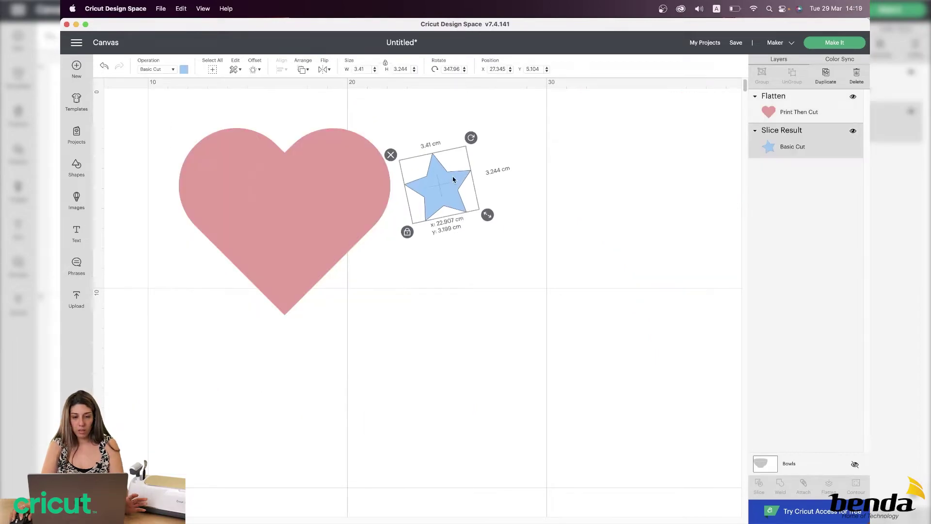
# Step: Place the blue star beside the pink heart at about X 22.794, Y 3.164, and clear the selection
pyautogui.moveTo(453, 179); pyautogui.dragTo(452, 178)
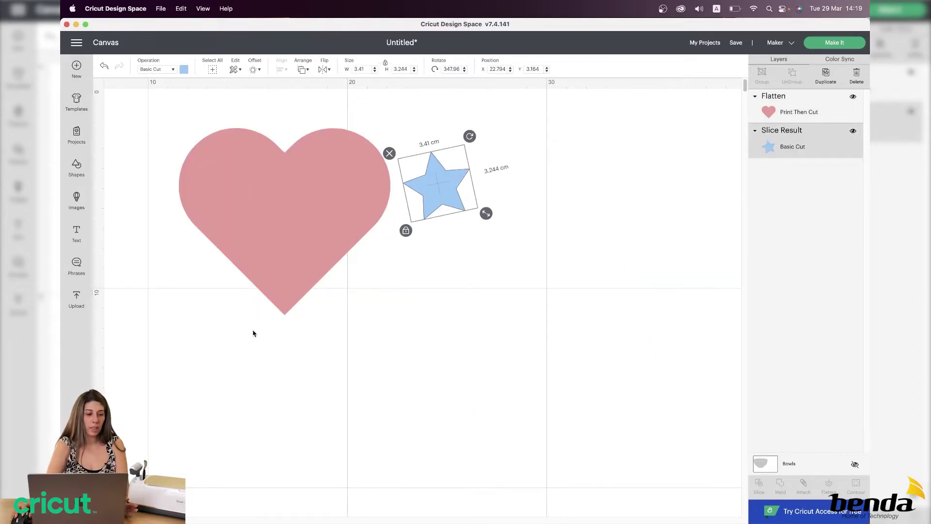
pyautogui.click(387, 271)
pyautogui.click(417, 237)
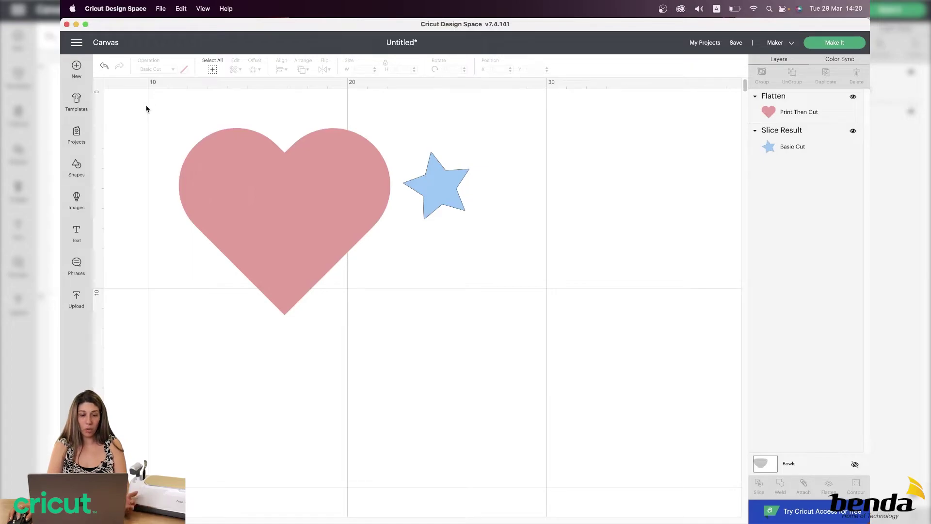
# Step: Review the Edit and Offset options for the heart and star together, and align both shapes to the left
pyautogui.moveTo(146, 108); pyautogui.dragTo(538, 363)
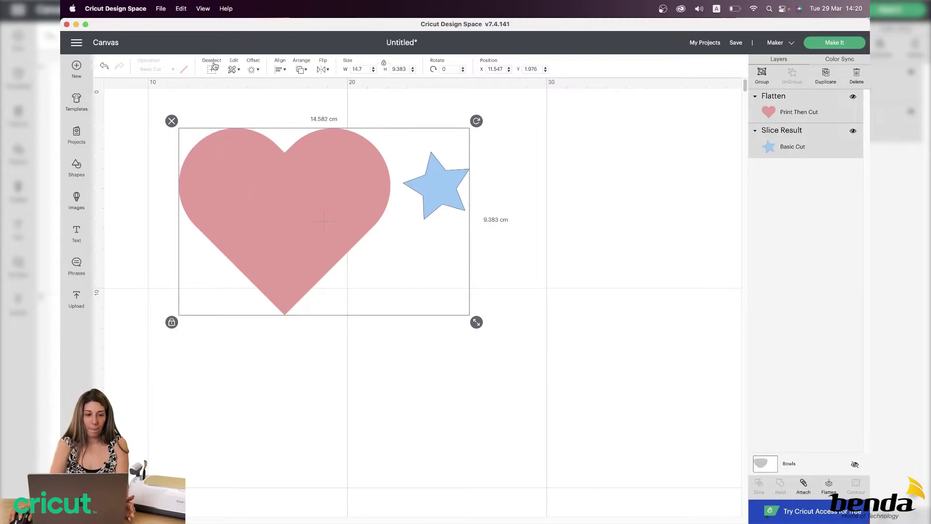
pyautogui.click(238, 71)
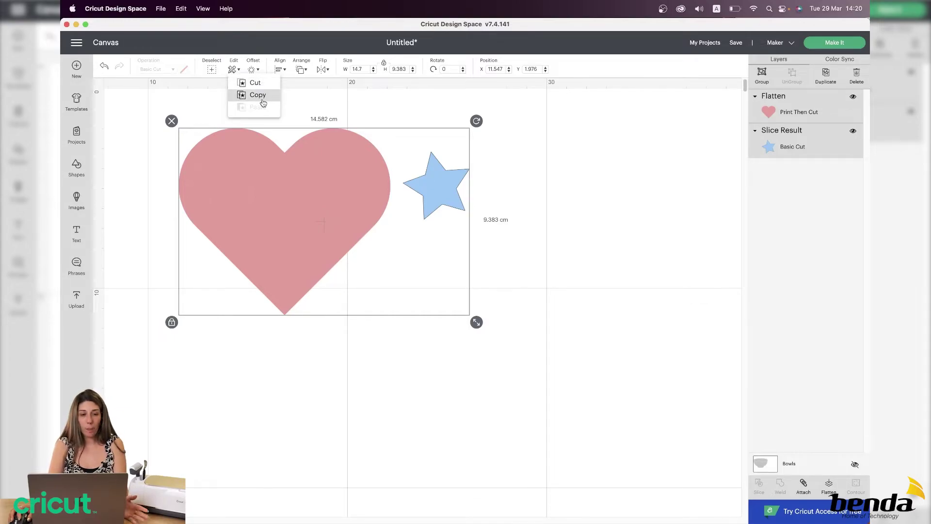
pyautogui.click(258, 70)
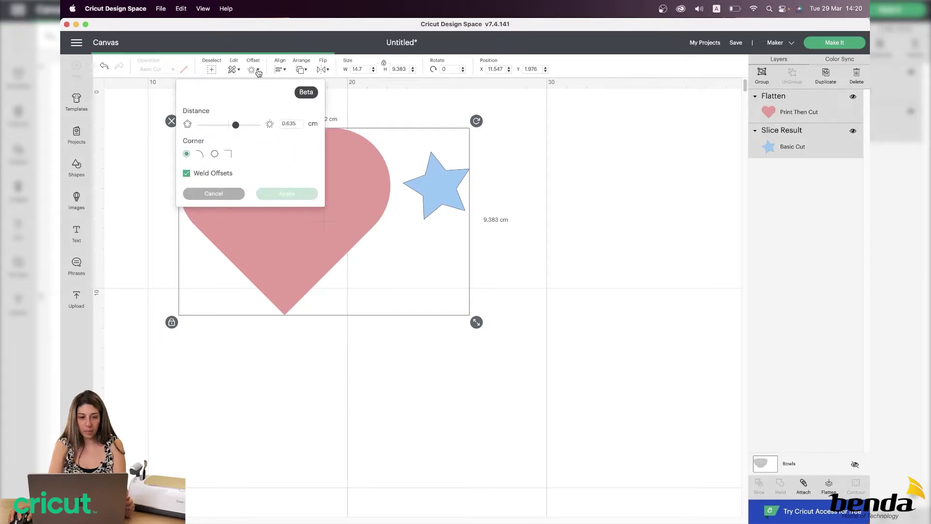
pyautogui.click(213, 193)
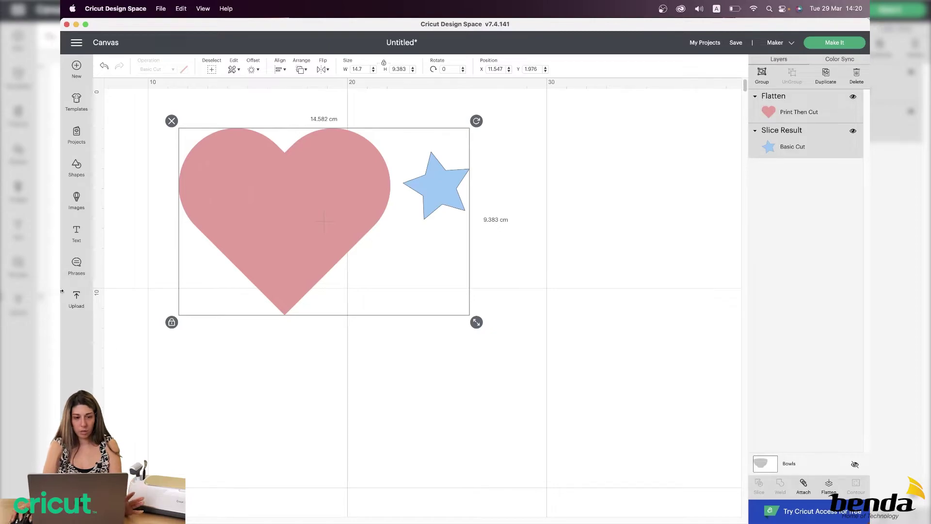
pyautogui.click(279, 70)
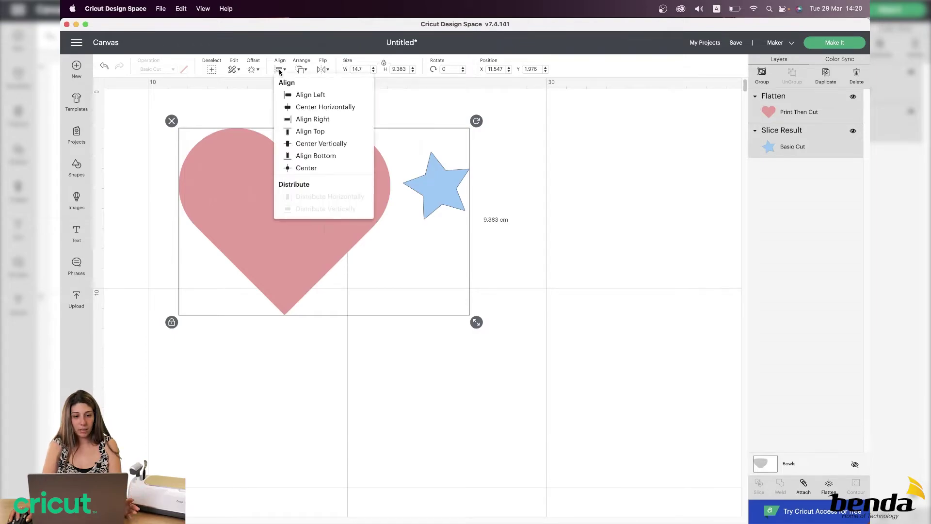
pyautogui.click(311, 96)
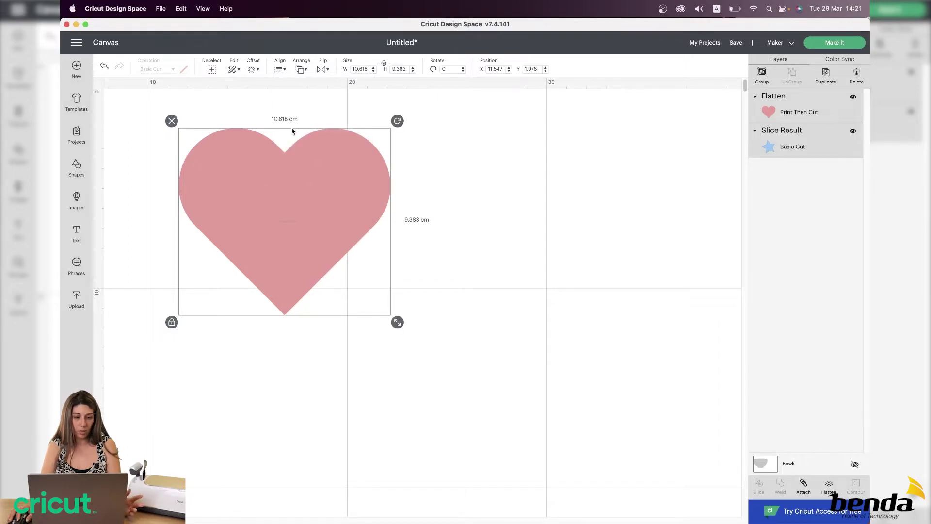
# Step: Shrink the pink heart to about 2.646 × 2.338 cm and place it just to the right of the blue star
pyautogui.click(441, 234)
pyautogui.moveTo(345, 216); pyautogui.dragTo(491, 217)
pyautogui.moveTo(543, 319); pyautogui.dragTo(385, 183)
pyautogui.moveTo(363, 149); pyautogui.dragTo(302, 189)
pyautogui.click(198, 162)
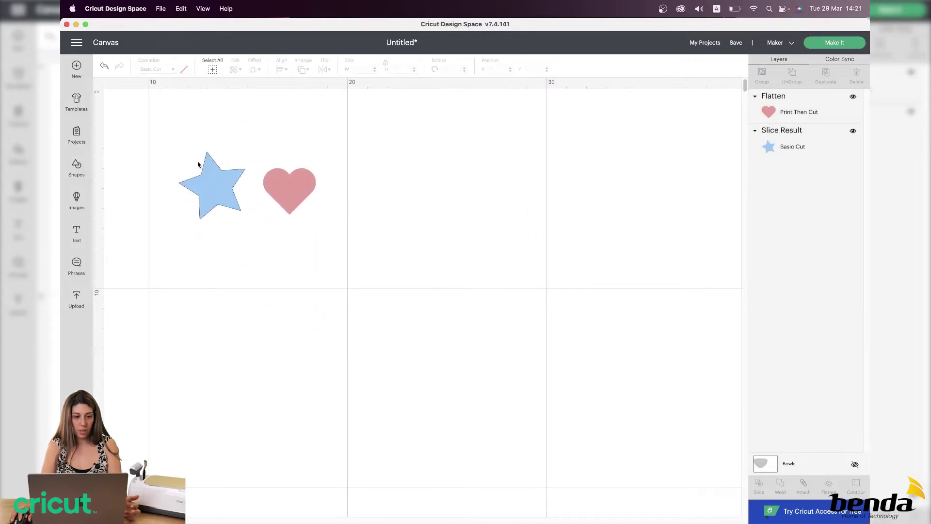
# Step: Align the star and heart along their top edges, and realign them along their bottom edges
pyautogui.moveTo(179, 133); pyautogui.dragTo(415, 284)
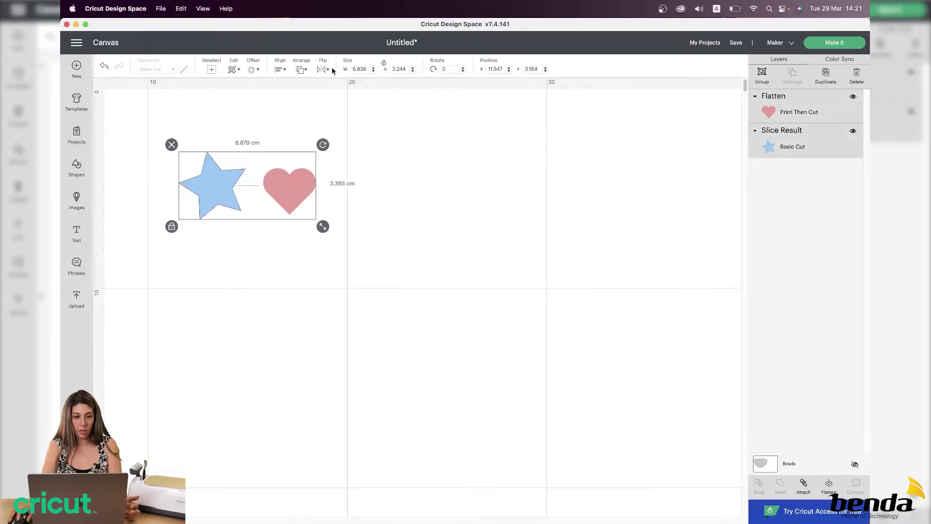
pyautogui.click(279, 71)
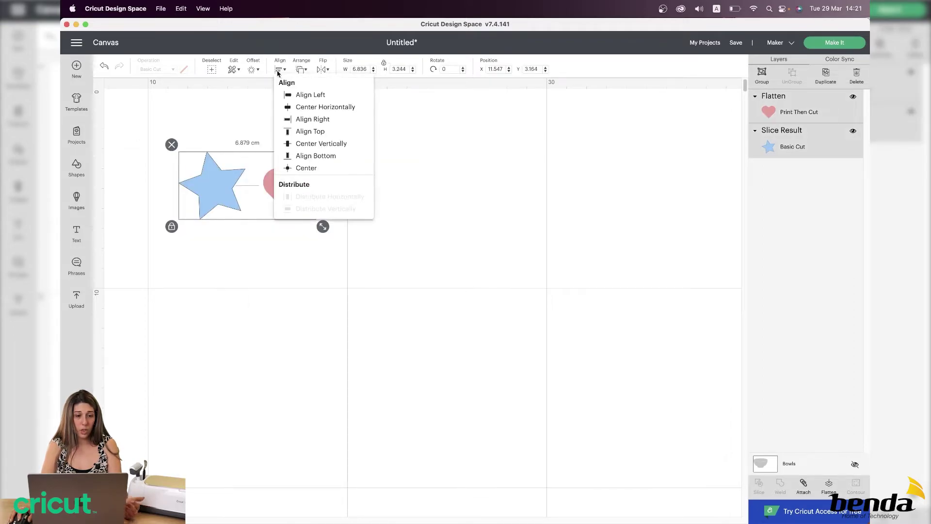
pyautogui.click(318, 132)
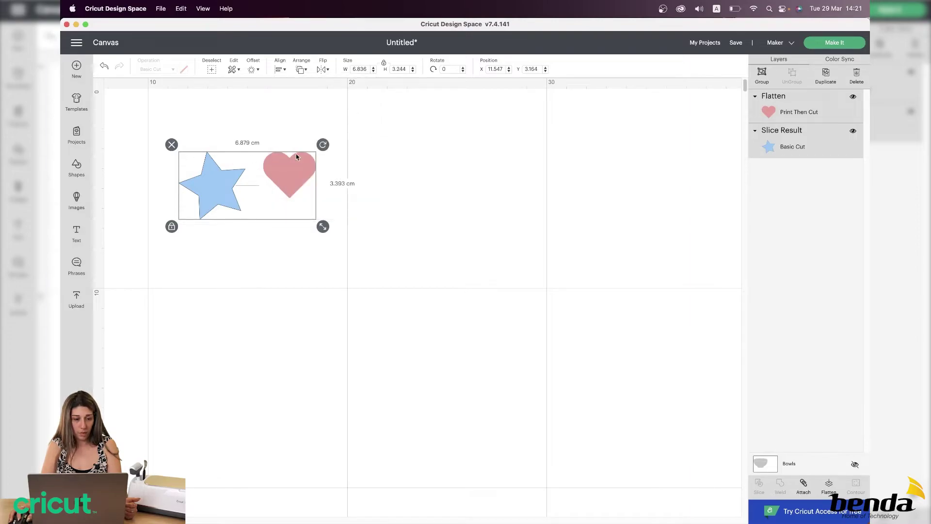
pyautogui.click(286, 70)
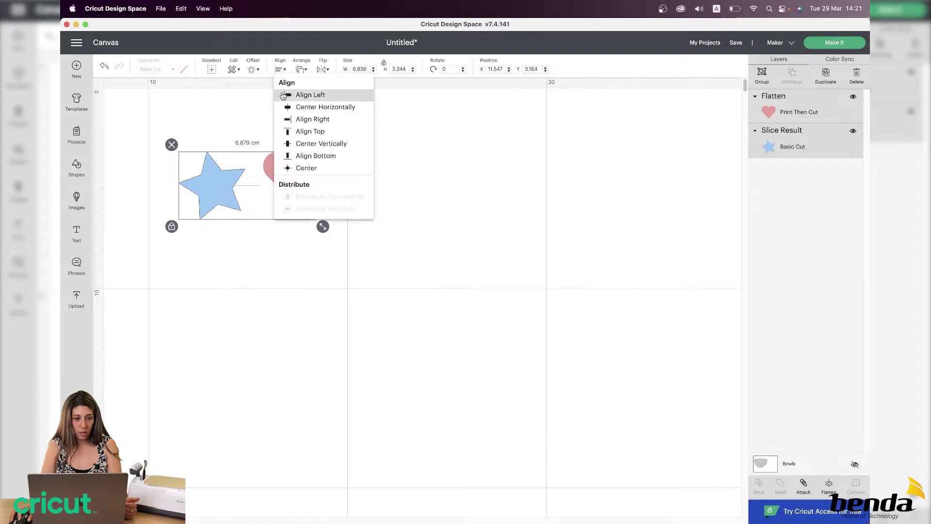
pyautogui.click(324, 156)
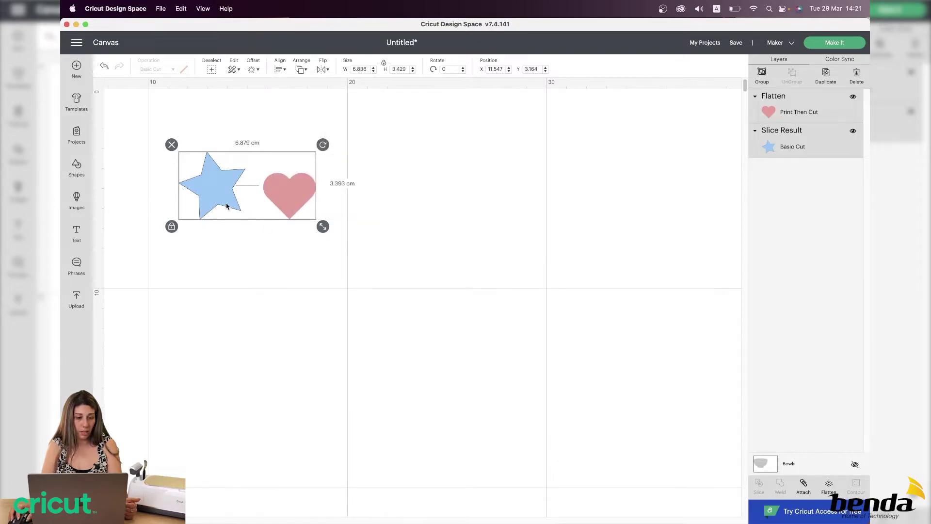
# Step: Delete the small pink heart from the canvas
pyautogui.click(443, 177)
pyautogui.click(274, 201)
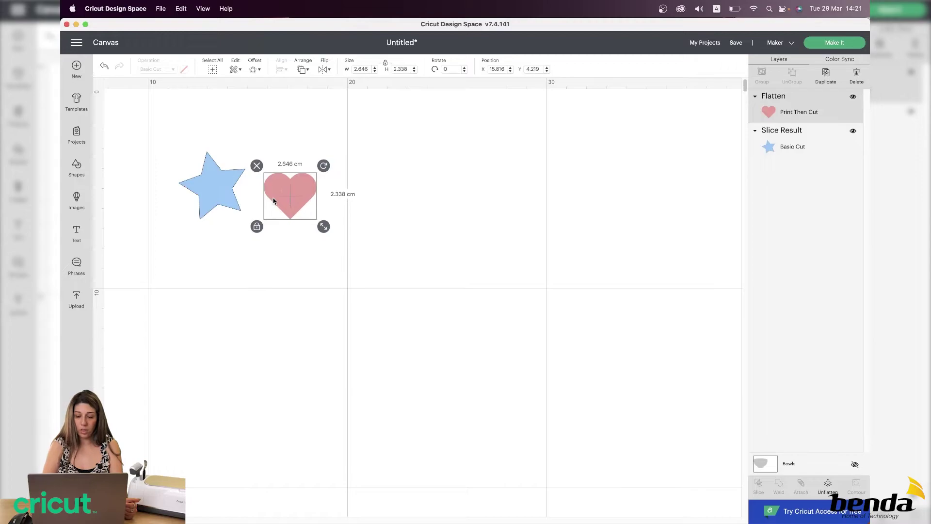
pyautogui.click(257, 166)
# Step: Duplicate the blue star five times
pyautogui.click(233, 188)
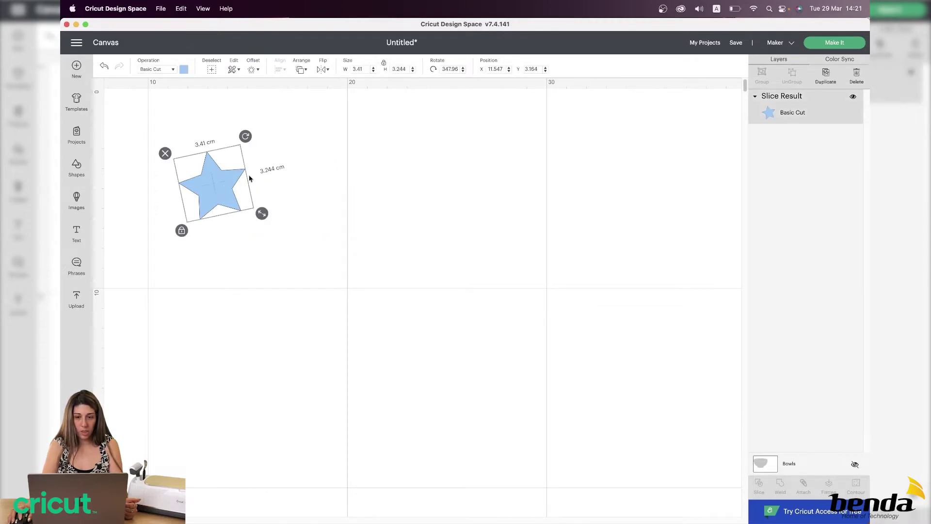
pyautogui.click(827, 78)
pyautogui.click(826, 78)
pyautogui.click(826, 78)
pyautogui.click(827, 78)
pyautogui.click(826, 77)
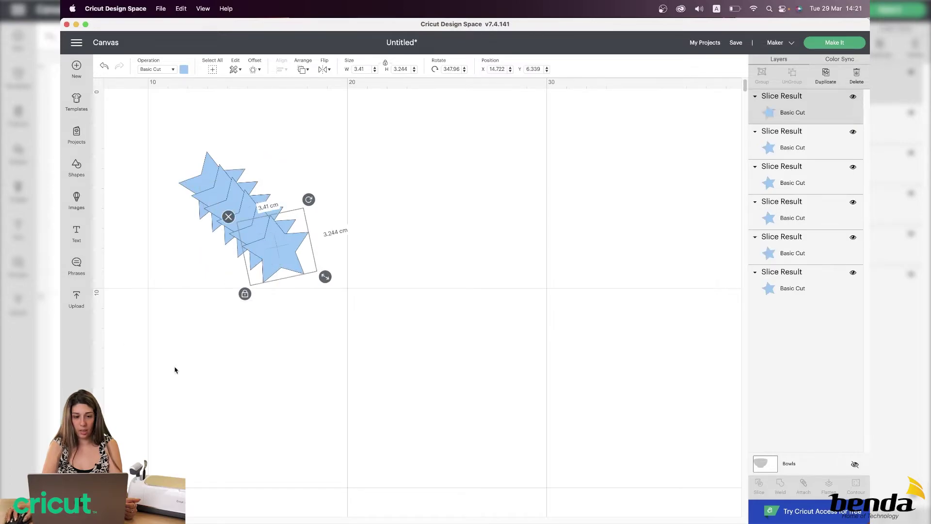
# Step: Scatter the upper star duplicates unevenly along the row, placing the last one well apart at about X 23.718
pyautogui.click(333, 291)
pyautogui.moveTo(266, 262); pyautogui.dragTo(321, 215)
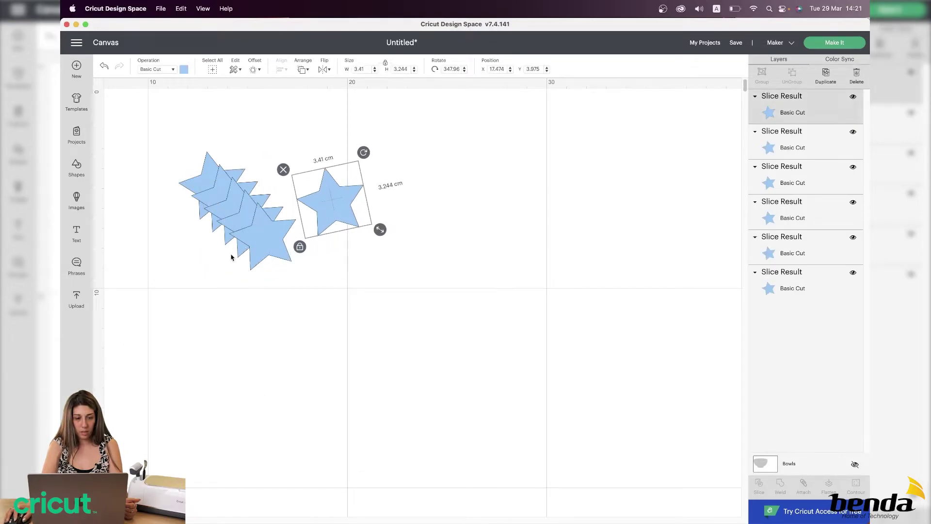
pyautogui.moveTo(231, 257); pyautogui.dragTo(253, 222)
pyautogui.click(257, 208)
pyautogui.click(173, 309)
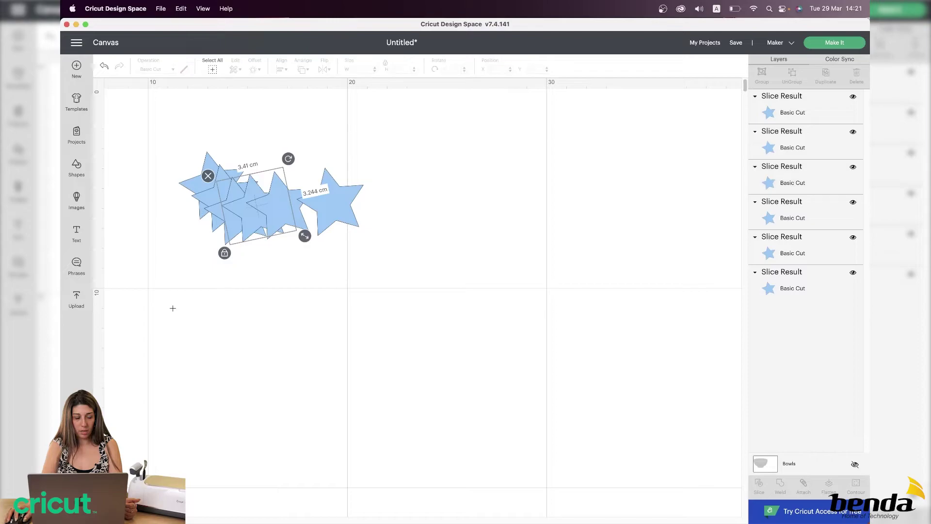
pyautogui.moveTo(351, 199); pyautogui.dragTo(471, 193)
# Step: Align all six stars along their bottom edges and distribute them horizontally
pyautogui.moveTo(153, 123); pyautogui.dragTo(681, 272)
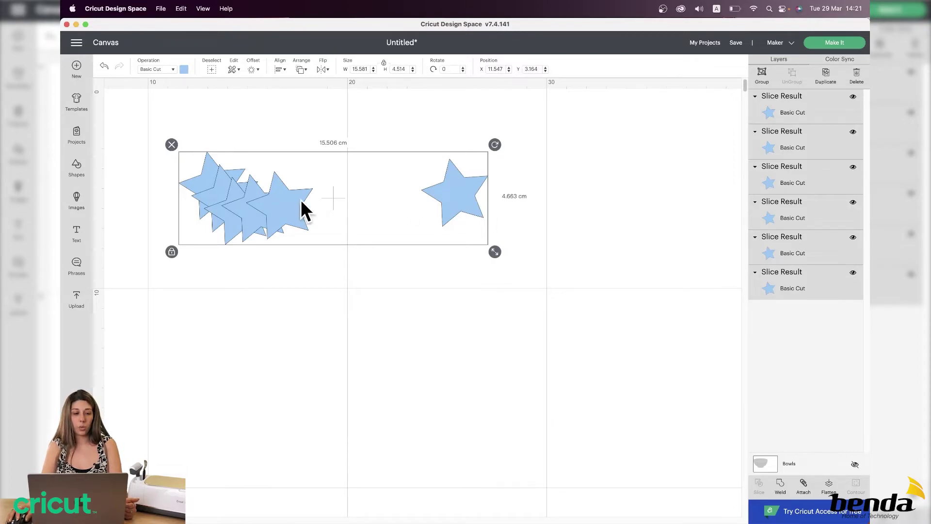
pyautogui.click(285, 71)
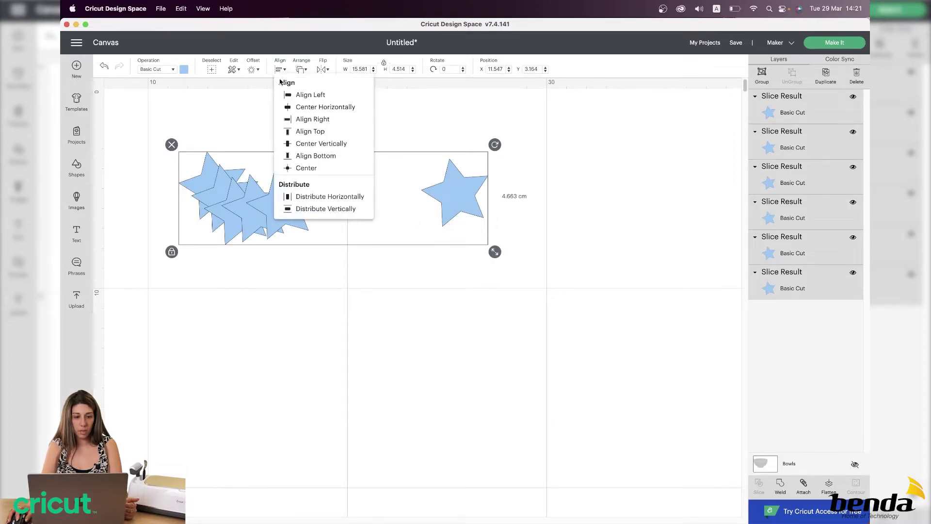
pyautogui.click(315, 155)
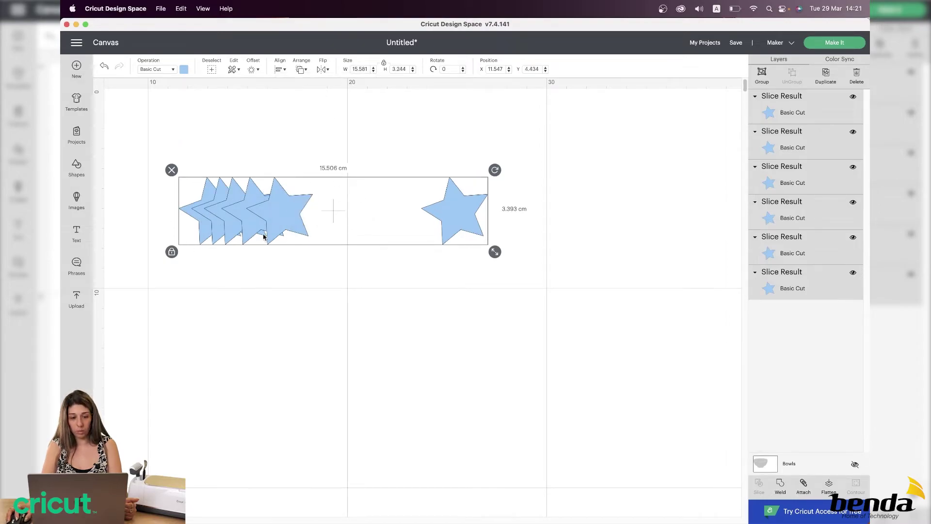
pyautogui.click(281, 71)
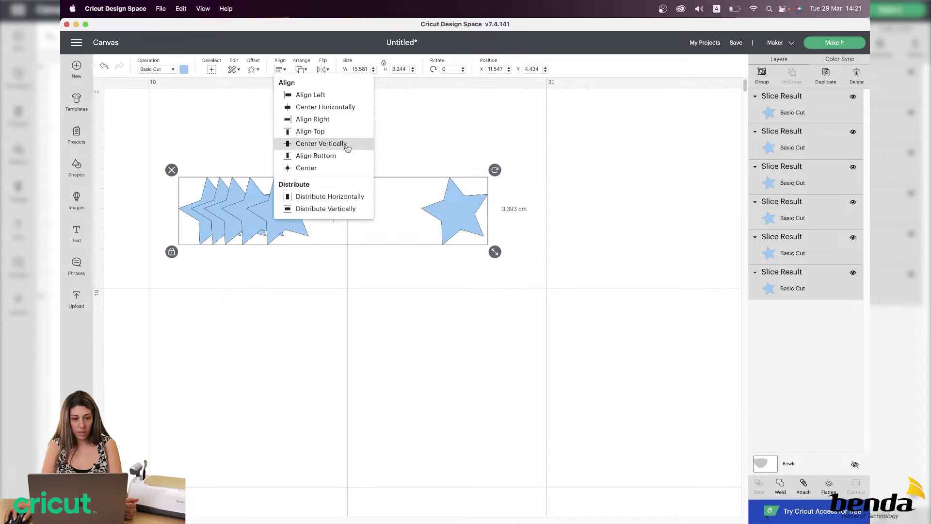
pyautogui.click(329, 198)
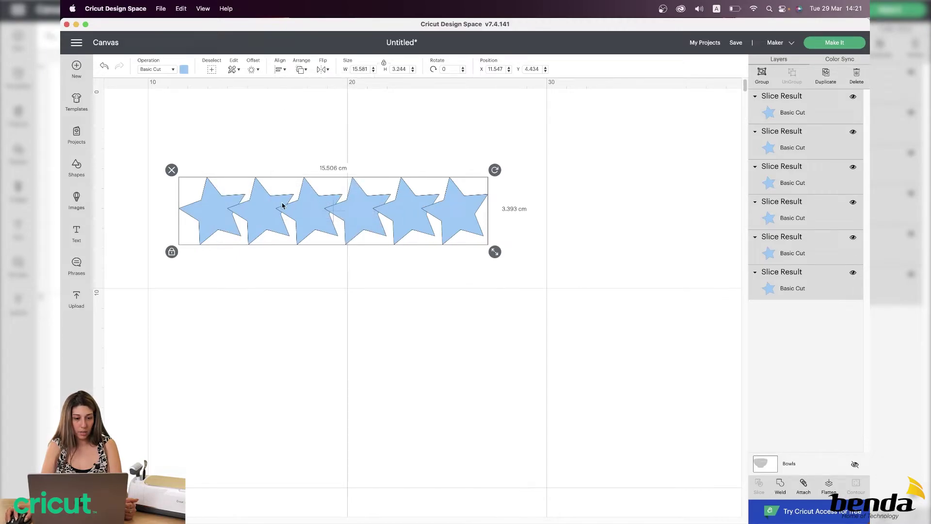
# Step: Move the last star away from the row to about X 30.1, and distribute all six stars horizontally
pyautogui.click(497, 289)
pyautogui.moveTo(462, 220); pyautogui.dragTo(585, 218)
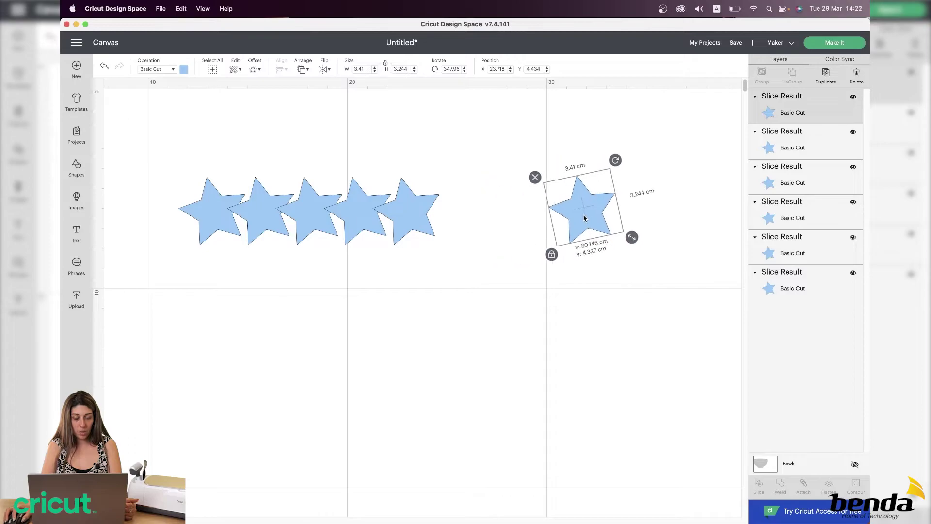
pyautogui.click(577, 264)
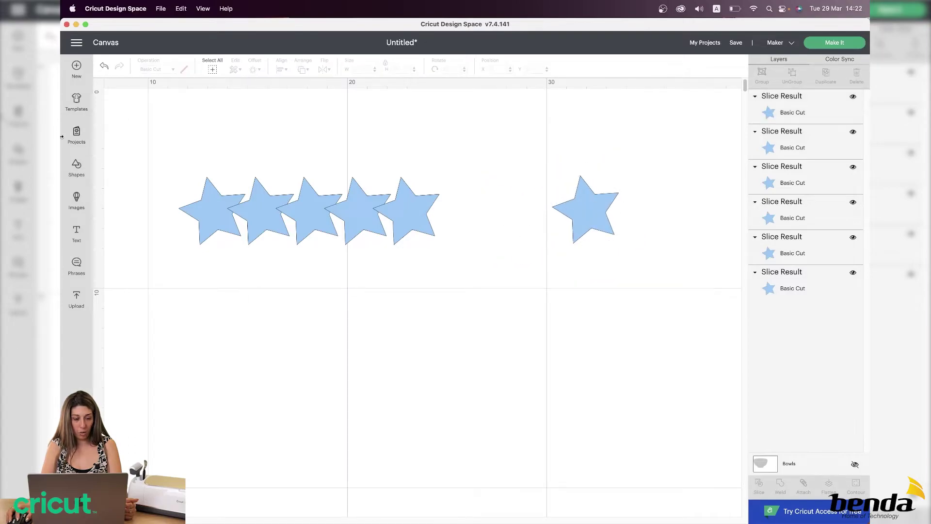
pyautogui.moveTo(165, 149); pyautogui.dragTo(696, 278)
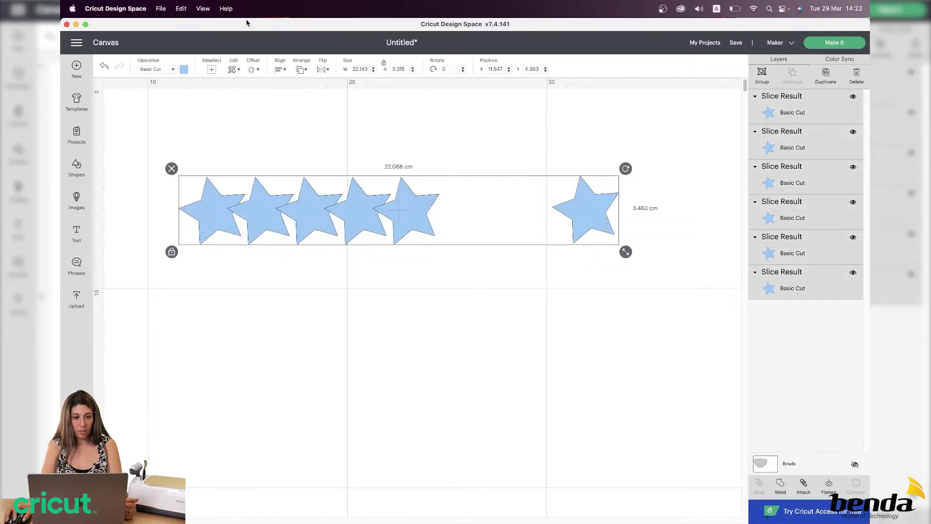
pyautogui.click(281, 69)
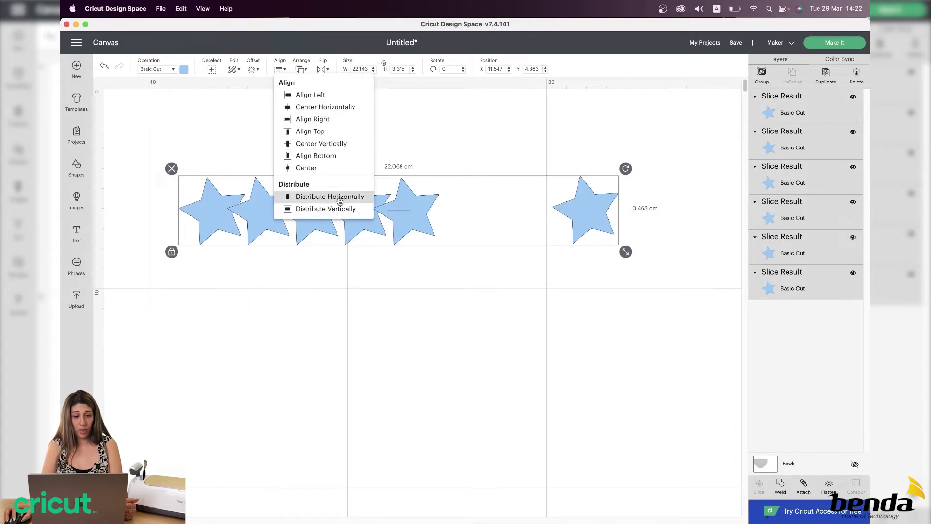
pyautogui.click(340, 200)
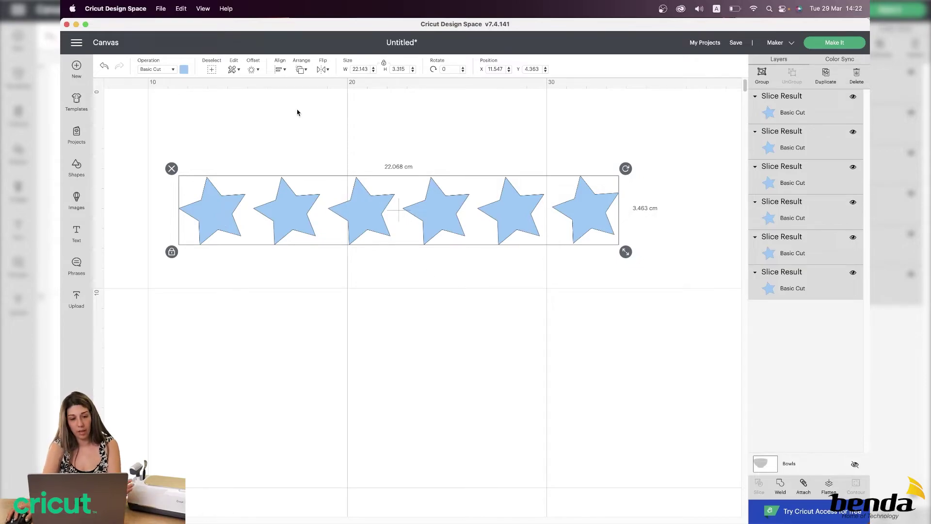
# Step: Stack all six stars on one another with the Center alignment
pyautogui.click(280, 69)
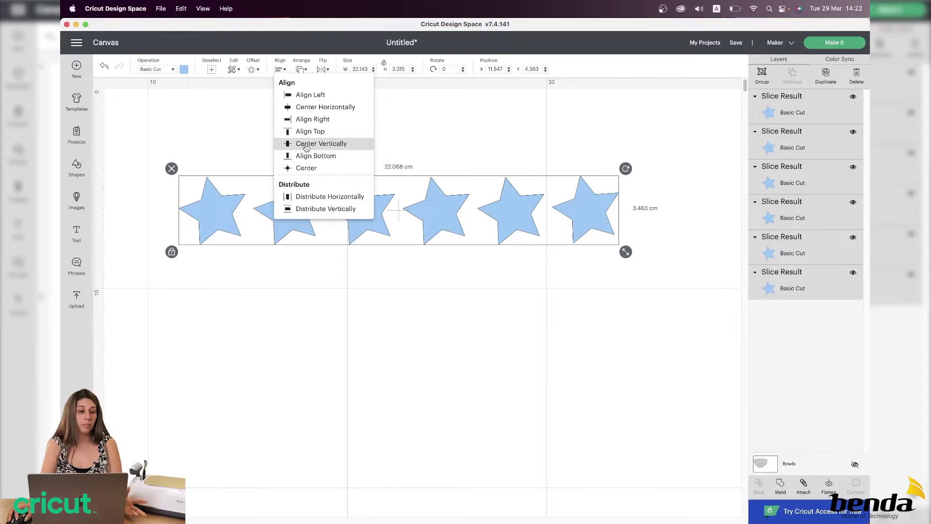
pyautogui.click(307, 169)
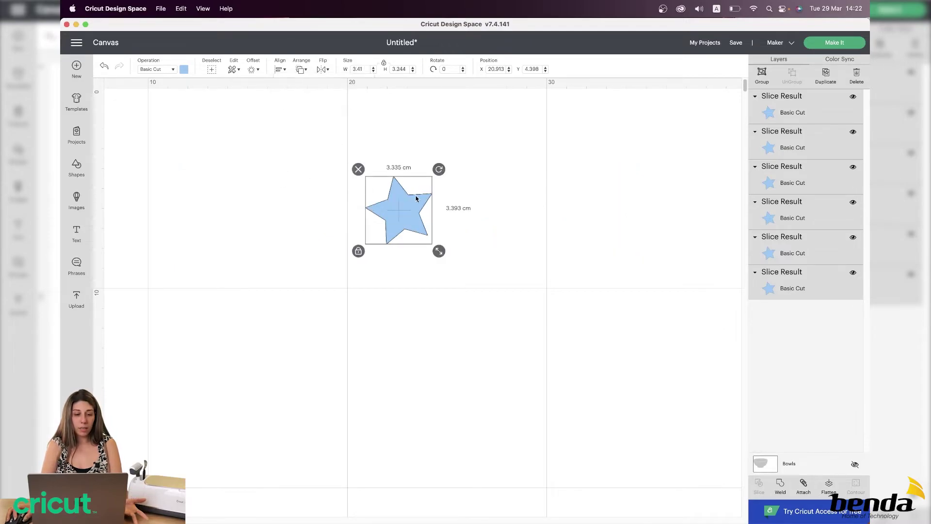
pyautogui.click(286, 72)
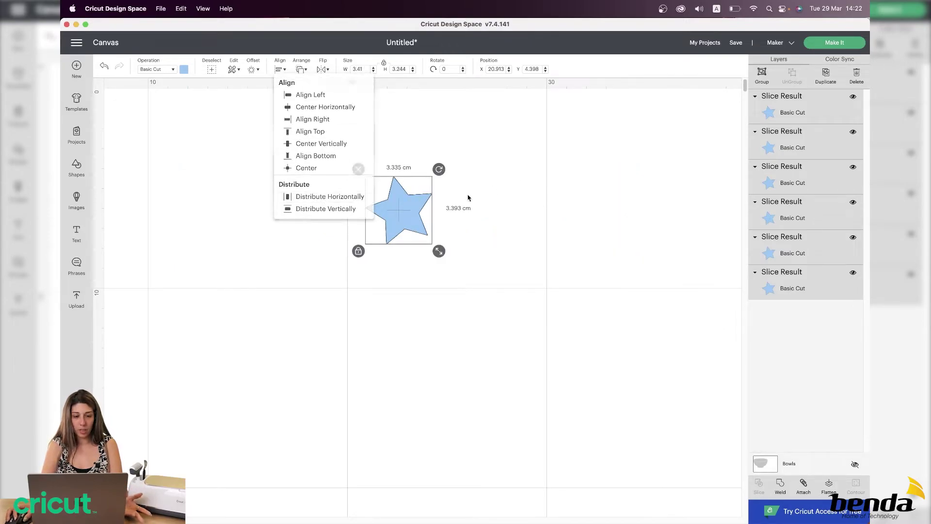
# Step: Pull the stacked stars apart and scatter all six separately across the canvas
pyautogui.moveTo(375, 212); pyautogui.dragTo(398, 192)
pyautogui.click(349, 208)
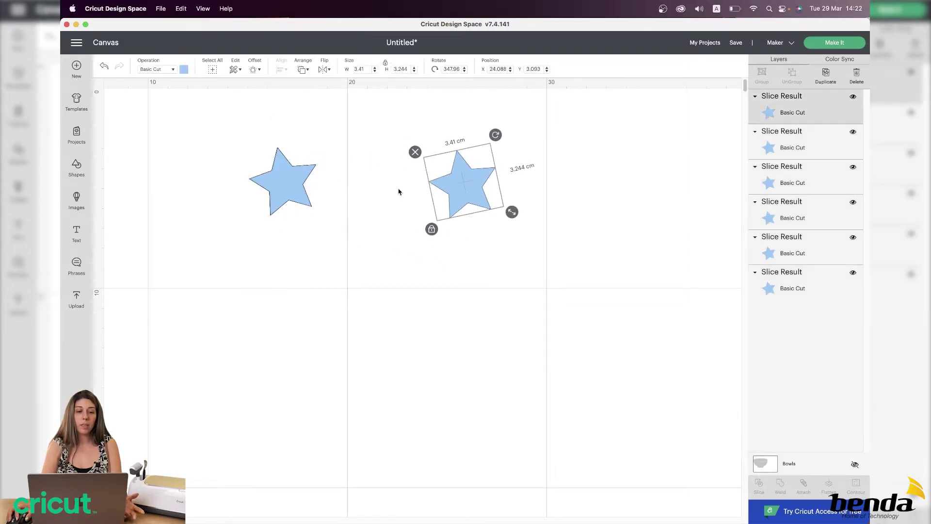
pyautogui.moveTo(276, 197); pyautogui.dragTo(364, 141)
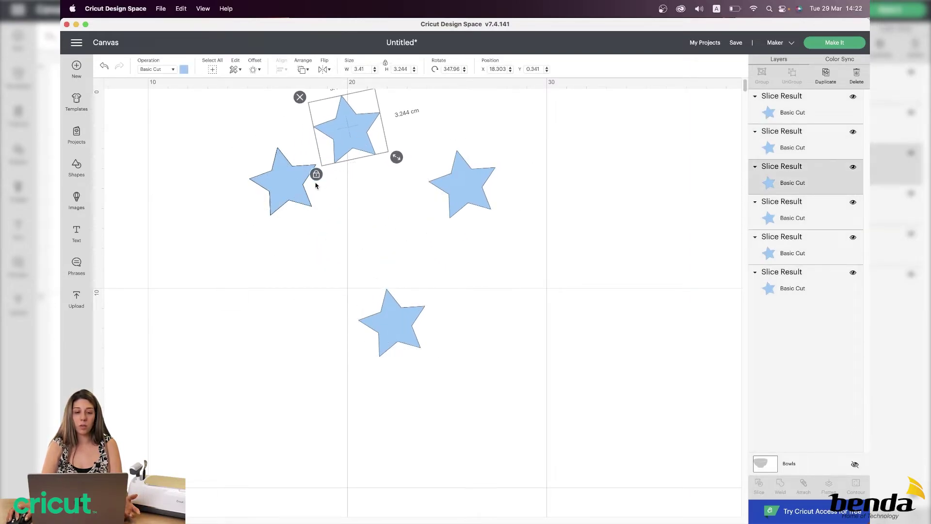
pyautogui.moveTo(311, 187); pyautogui.dragTo(212, 203)
pyautogui.moveTo(280, 176); pyautogui.dragTo(267, 243)
pyautogui.click(277, 169)
pyautogui.moveTo(349, 141); pyautogui.dragTo(308, 192)
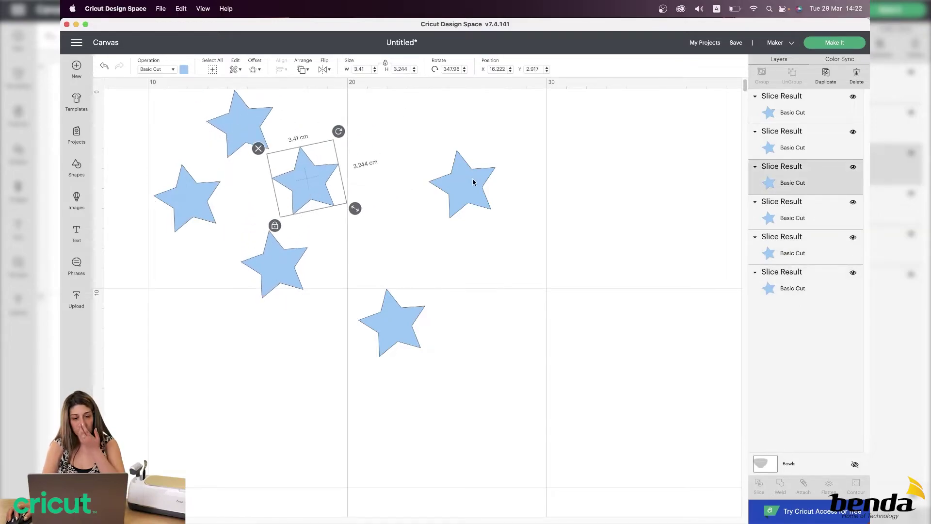
pyautogui.moveTo(474, 182); pyautogui.dragTo(410, 177)
pyautogui.click(303, 69)
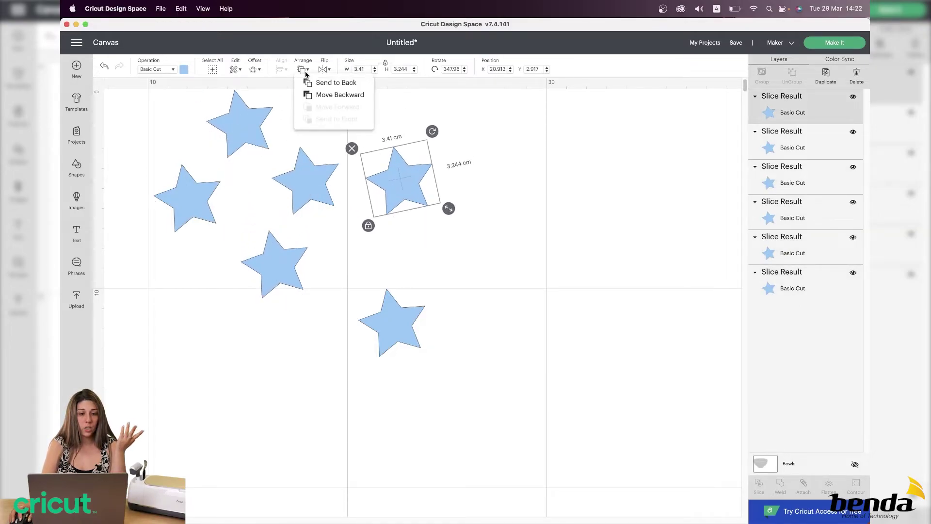
pyautogui.click(782, 142)
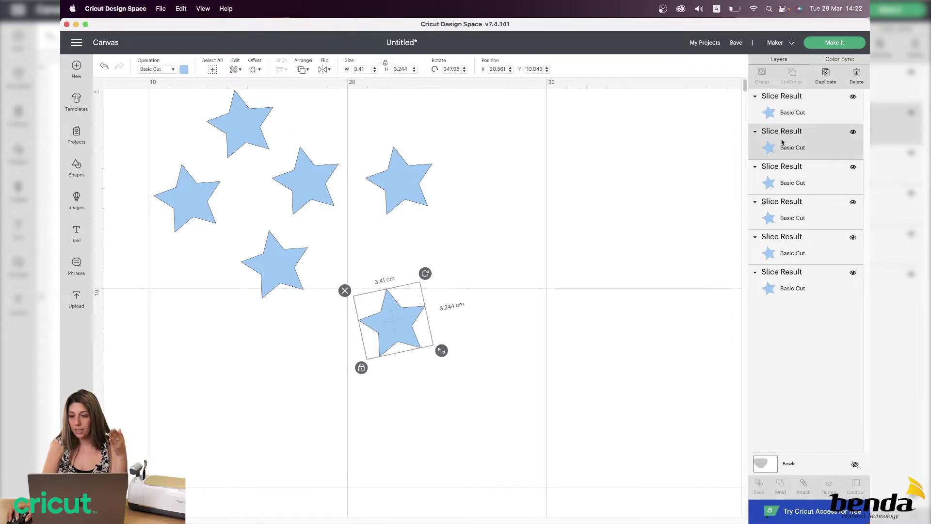
pyautogui.click(783, 183)
pyautogui.click(782, 145)
# Step: Enlarge the star on the topmost layer to about 14.15 cm wide and place it over the smaller stars
pyautogui.click(779, 115)
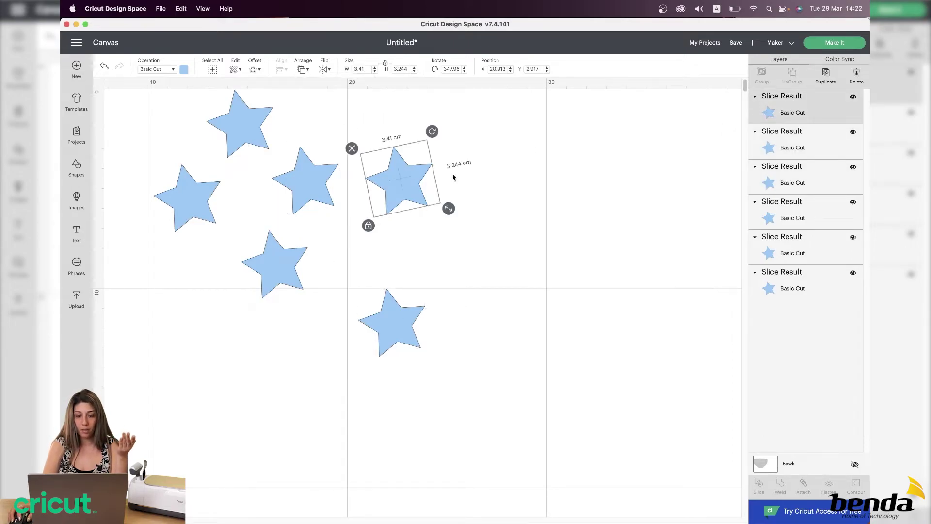
pyautogui.moveTo(448, 208); pyautogui.dragTo(698, 362)
pyautogui.moveTo(551, 310); pyautogui.dragTo(289, 232)
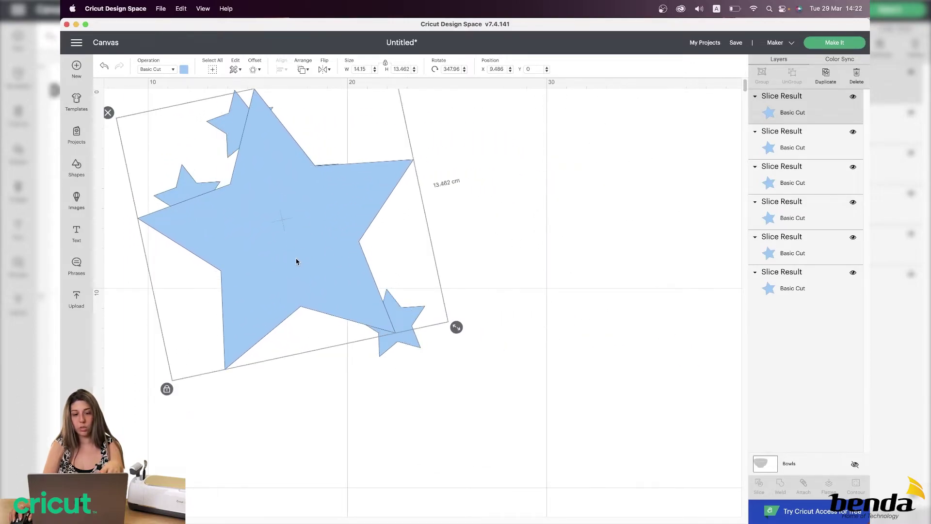
# Step: Recolour the enlarged star dark blue
pyautogui.click(184, 69)
pyautogui.click(218, 150)
pyautogui.click(512, 239)
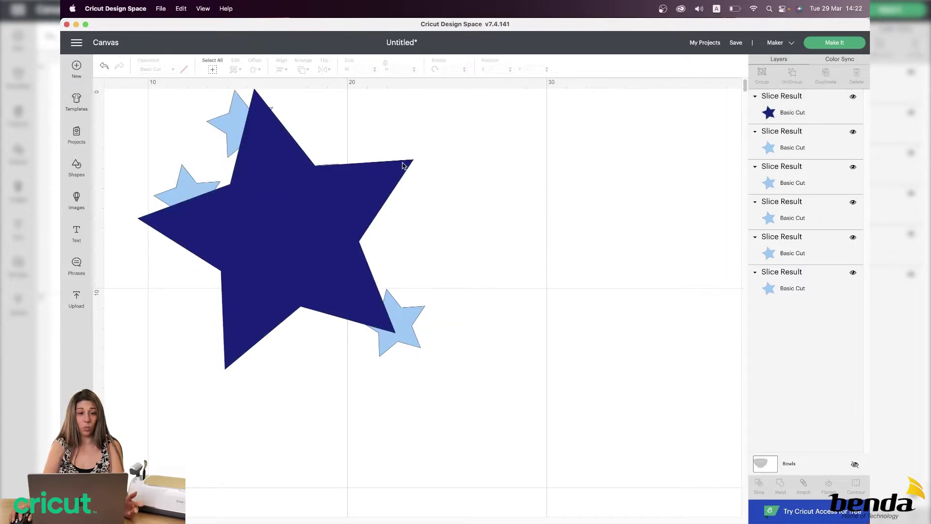
# Step: Send the large dark blue star to the back and shift it sideways to about X 11.25
pyautogui.click(322, 176)
pyautogui.click(508, 185)
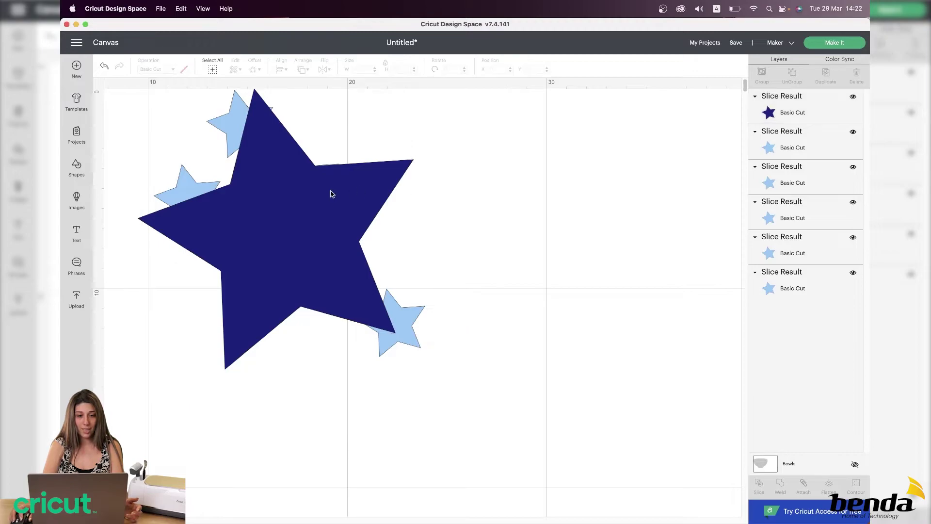
pyautogui.click(331, 193)
pyautogui.click(304, 69)
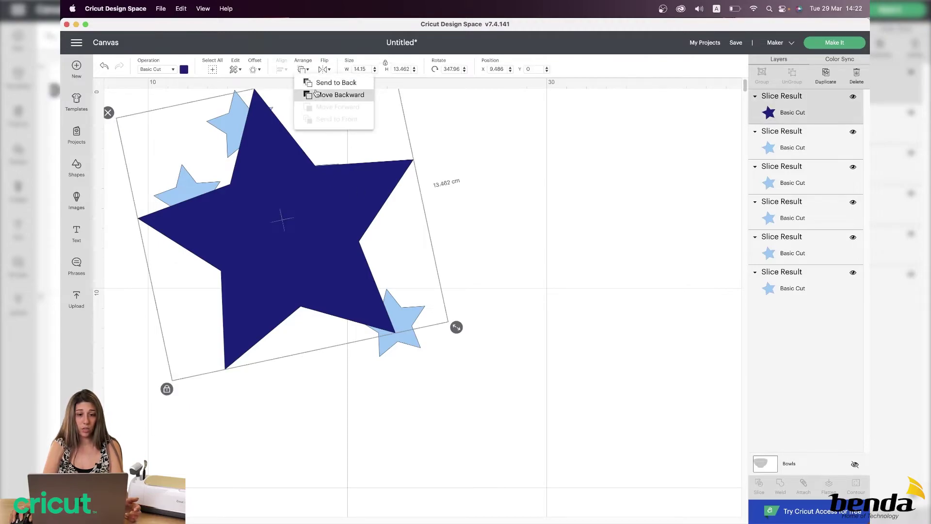
pyautogui.click(313, 83)
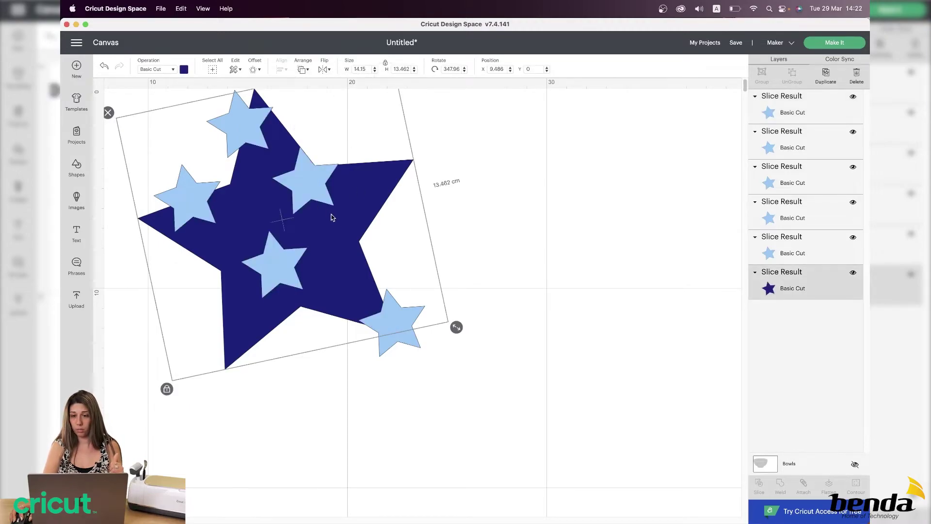
pyautogui.moveTo(332, 217); pyautogui.dragTo(366, 217)
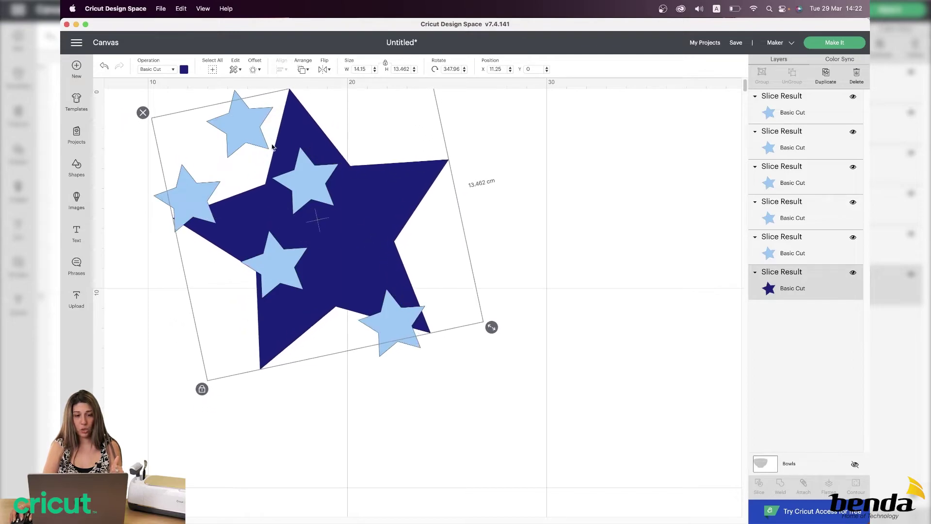
# Step: Reposition the light blue stars so they are spread over the body of the large dark blue star
pyautogui.click(272, 148)
pyautogui.moveTo(272, 148); pyautogui.dragTo(419, 212)
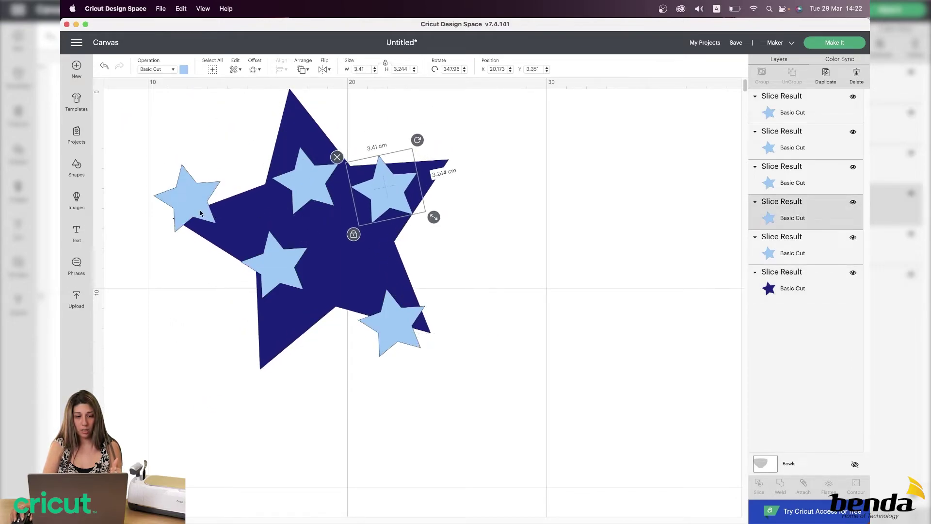
pyautogui.moveTo(200, 213); pyautogui.dragTo(239, 223)
pyautogui.moveTo(276, 267); pyautogui.dragTo(278, 299)
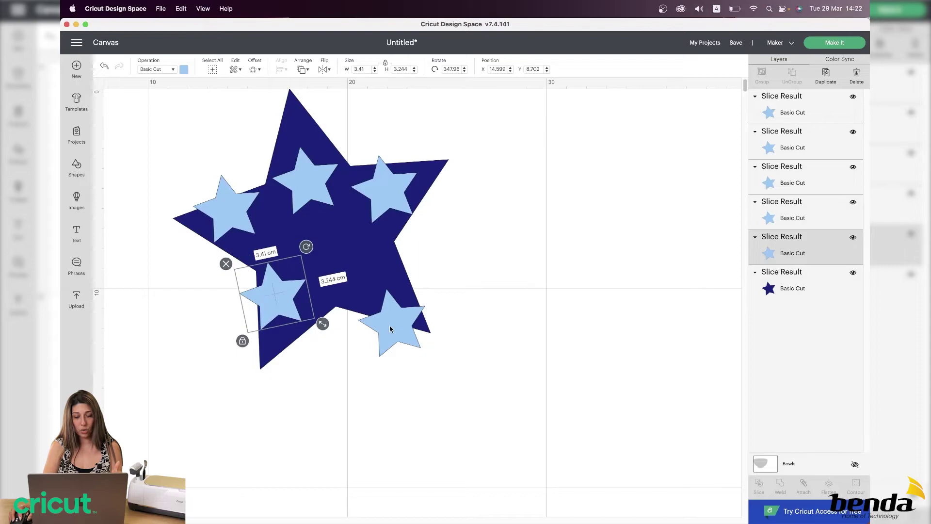
pyautogui.moveTo(391, 328); pyautogui.dragTo(354, 266)
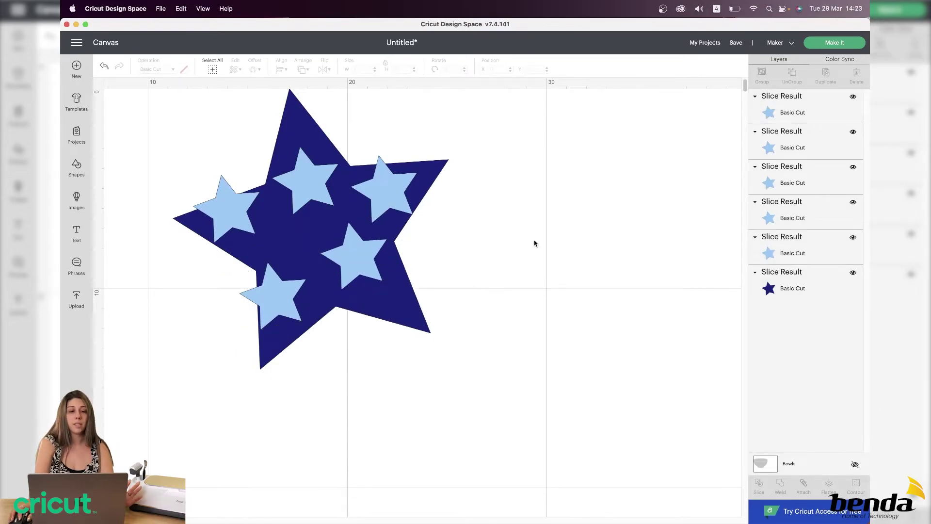
pyautogui.moveTo(249, 214); pyautogui.dragTo(273, 230)
pyautogui.moveTo(280, 323); pyautogui.dragTo(286, 318)
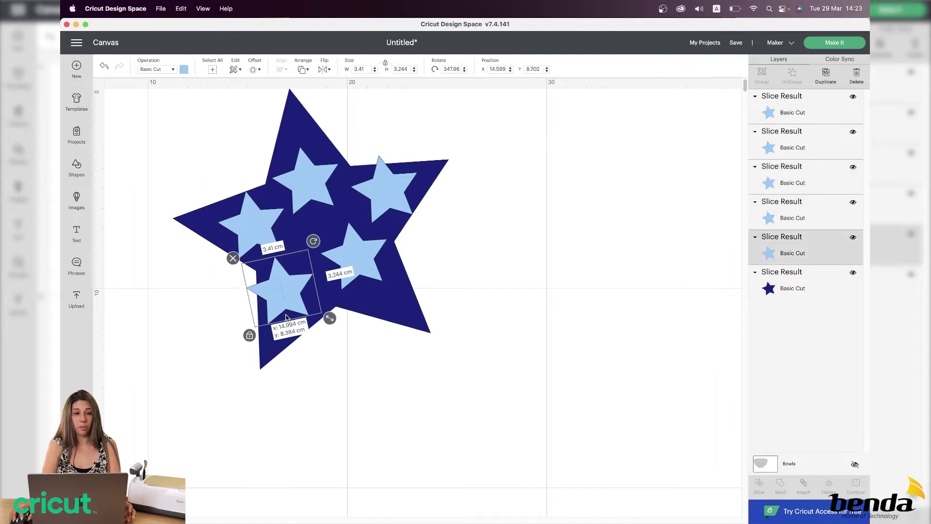
pyautogui.click(465, 358)
# Step: Move the dark blue star beside the small stars and flip it horizontally and vertically, placing it at about X 21.586, Y 0.917
pyautogui.moveTo(170, 113); pyautogui.dragTo(393, 138)
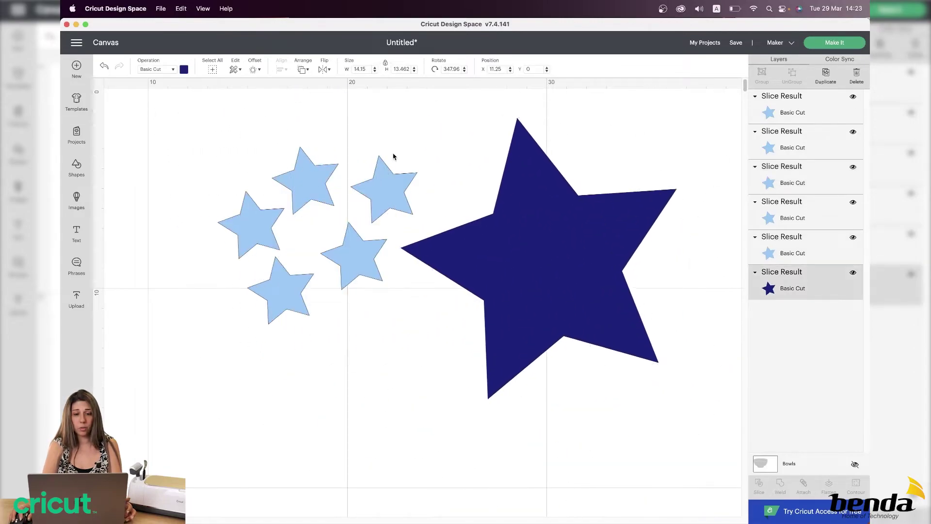
pyautogui.click(324, 70)
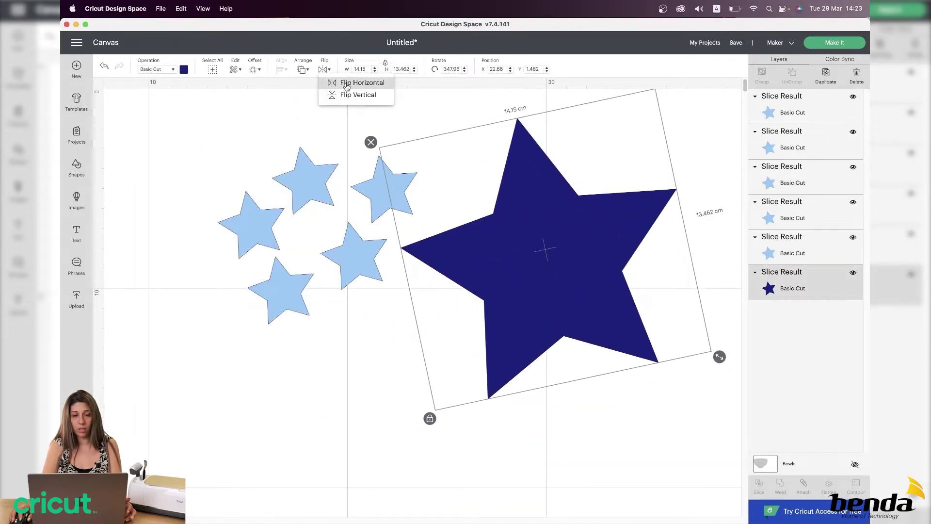
pyautogui.click(346, 83)
pyautogui.click(324, 70)
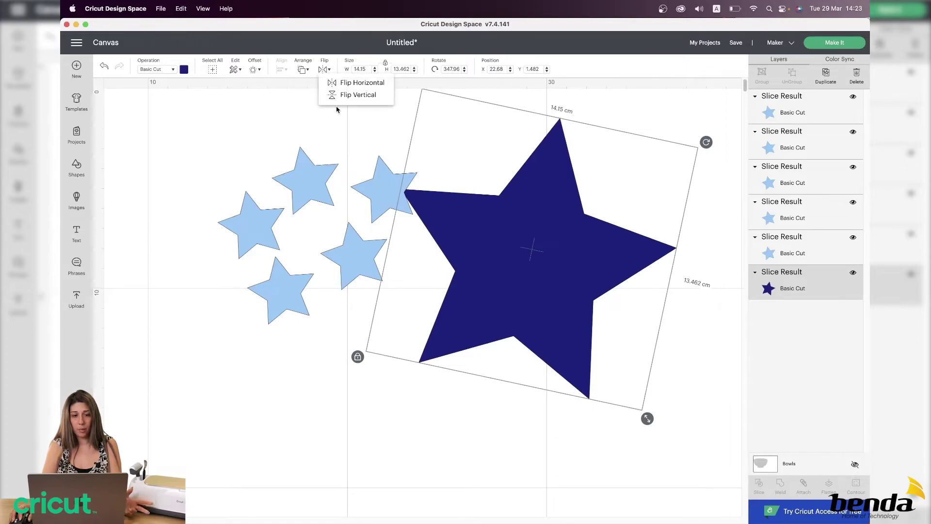
pyautogui.click(346, 95)
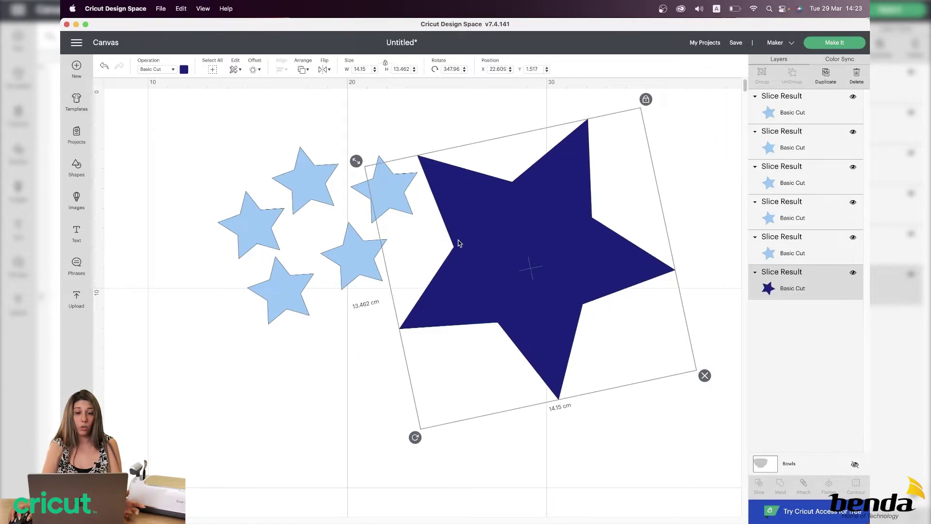
pyautogui.moveTo(459, 243); pyautogui.dragTo(439, 231)
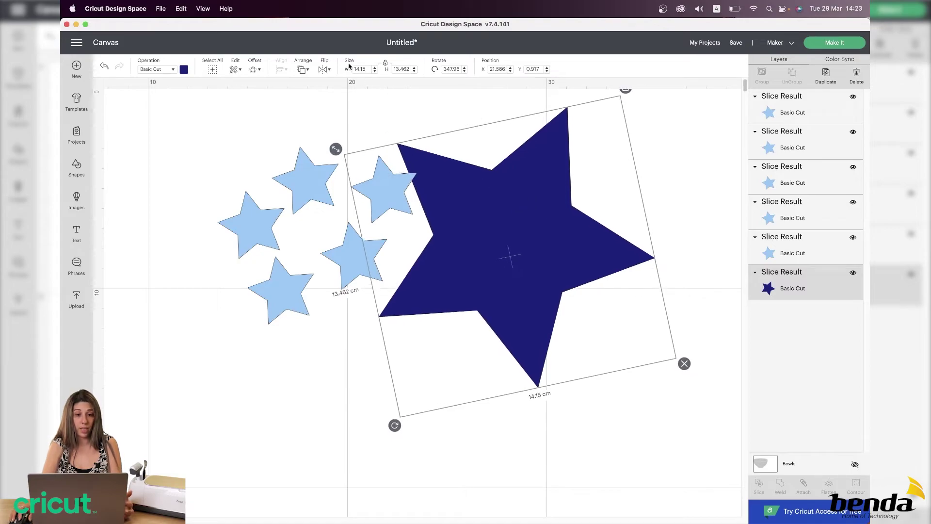
# Step: Resize the dark blue star freehand, shrinking it to about 6 cm wide and enlarging it to about 13.4 cm
pyautogui.click(524, 305)
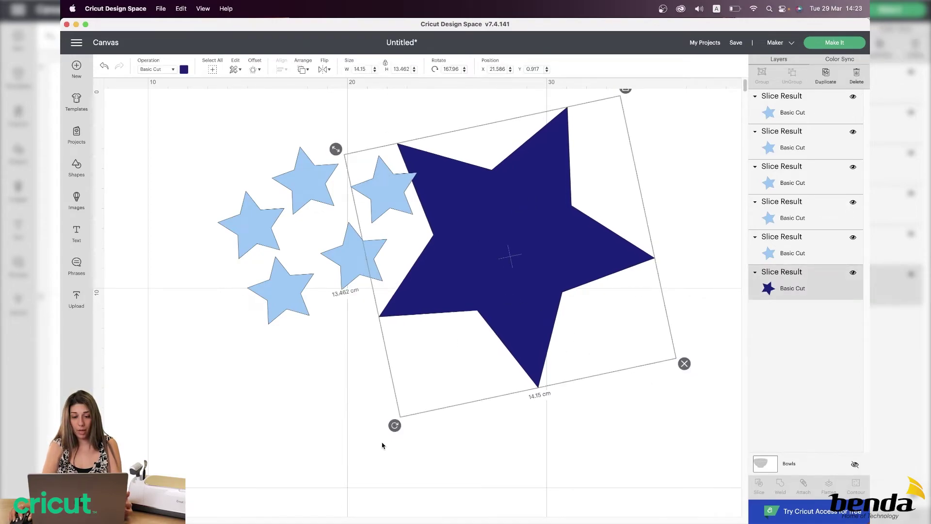
pyautogui.moveTo(346, 153); pyautogui.dragTo(525, 311)
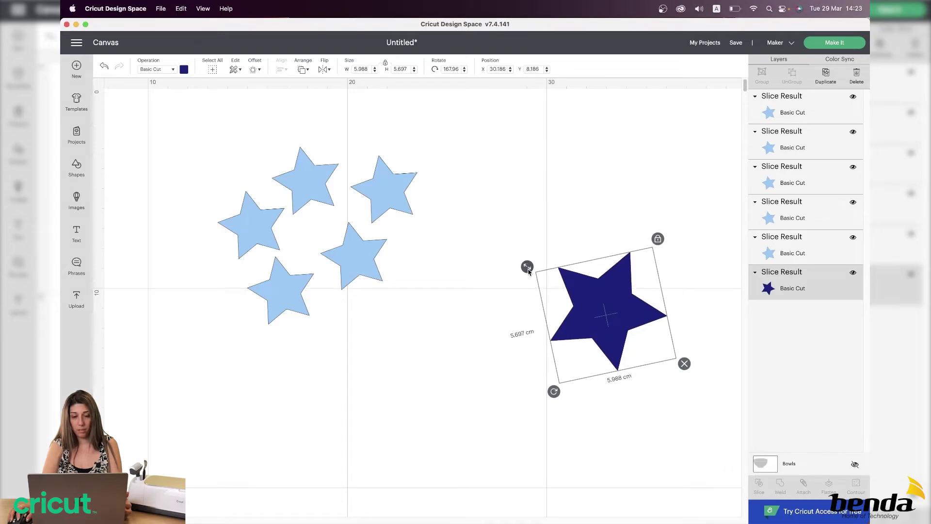
pyautogui.moveTo(527, 267); pyautogui.dragTo(397, 391)
# Step: Set the dark blue star's width to 8 cm and move it clear of the small stars, to about X 25.442, Y 2.614
pyautogui.click(361, 68)
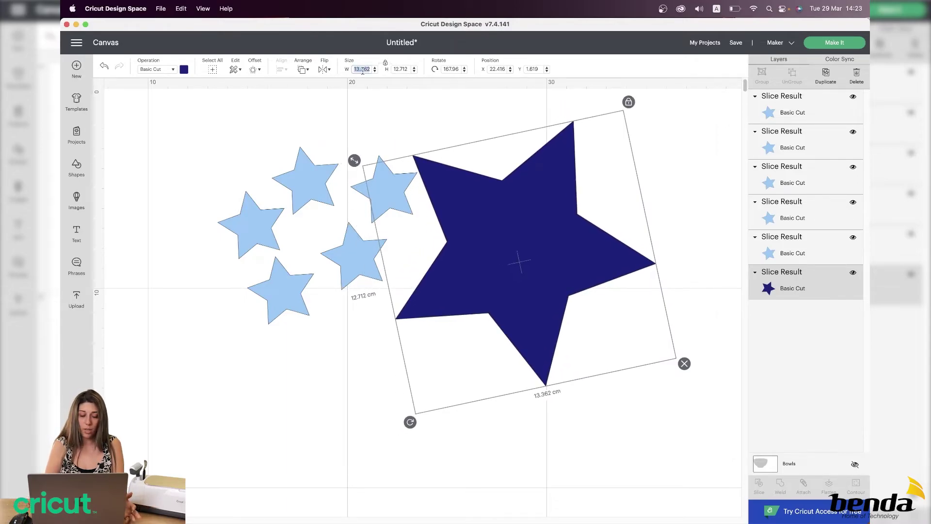
pyautogui.write('8')
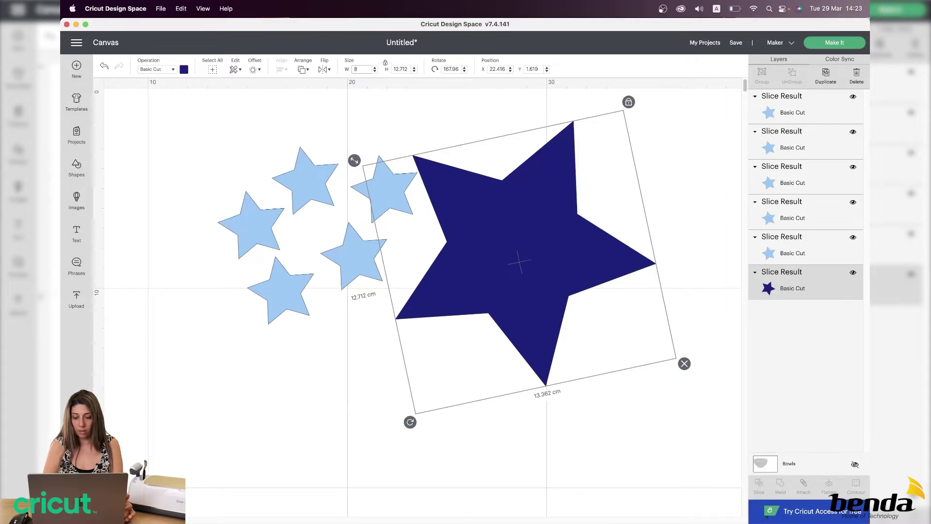
pyautogui.press('Return')
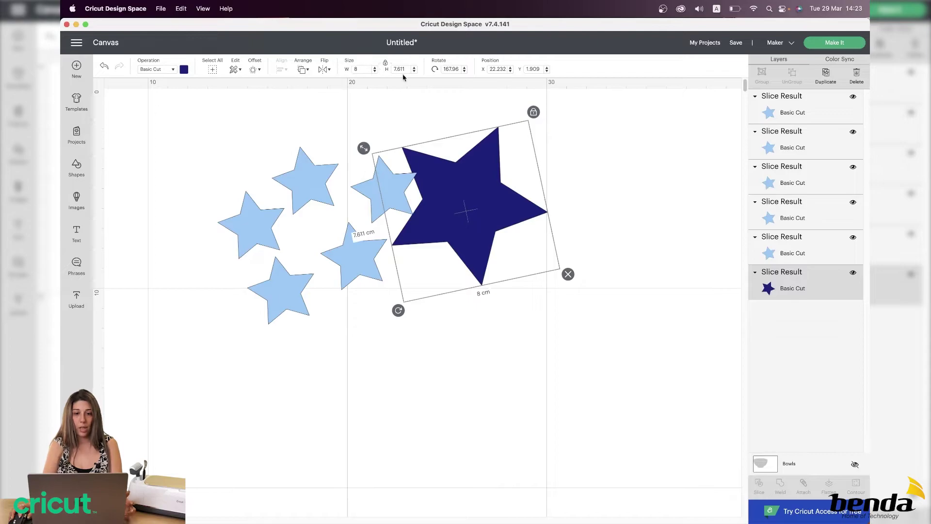
pyautogui.moveTo(504, 204); pyautogui.dragTo(564, 210)
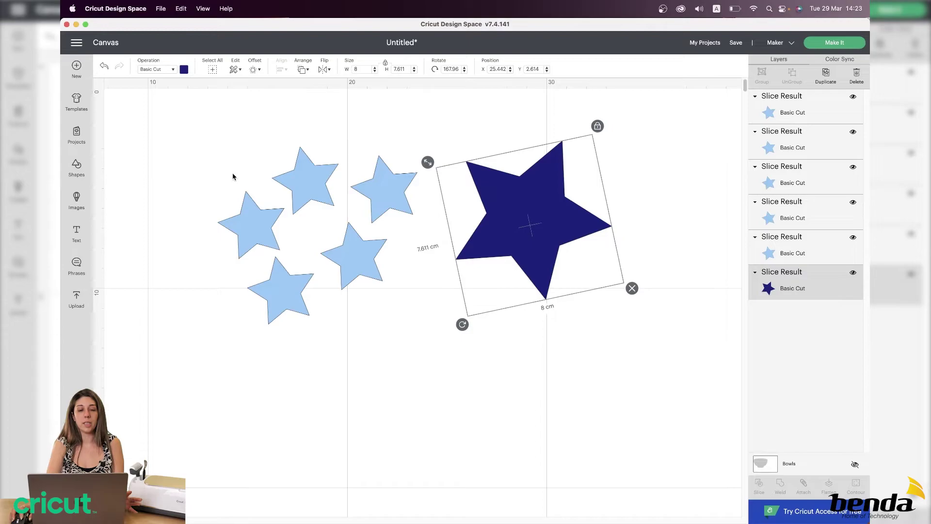
# Step: Move two of the small stars up beside the third and align the three with the dark blue star using Align Top
pyautogui.moveTo(264, 216); pyautogui.dragTo(245, 178)
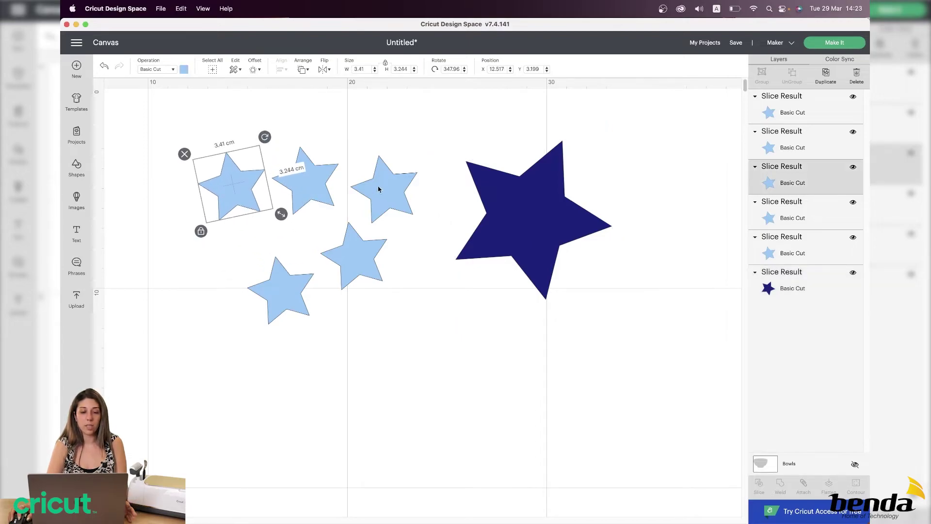
pyautogui.moveTo(379, 189); pyautogui.dragTo(379, 176)
pyautogui.click(222, 201)
pyautogui.moveTo(207, 128); pyautogui.dragTo(616, 303)
pyautogui.click(281, 69)
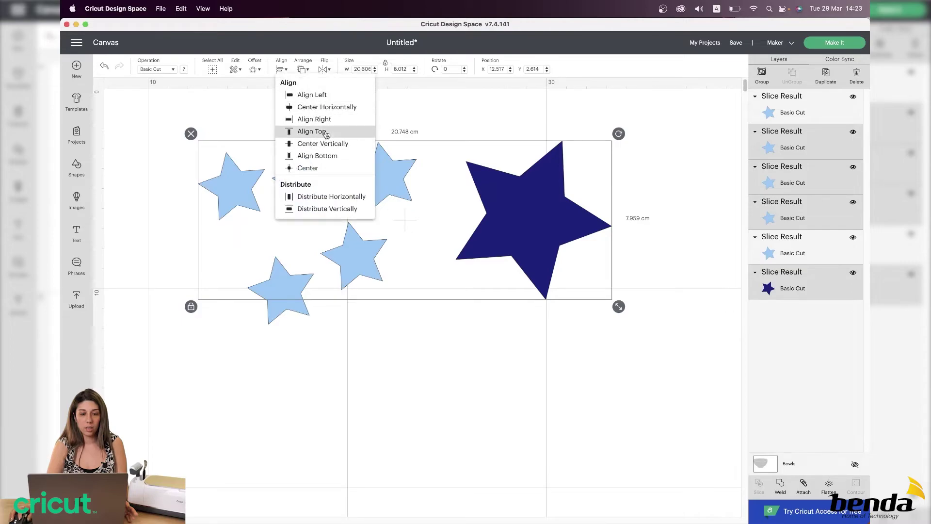
pyautogui.click(325, 133)
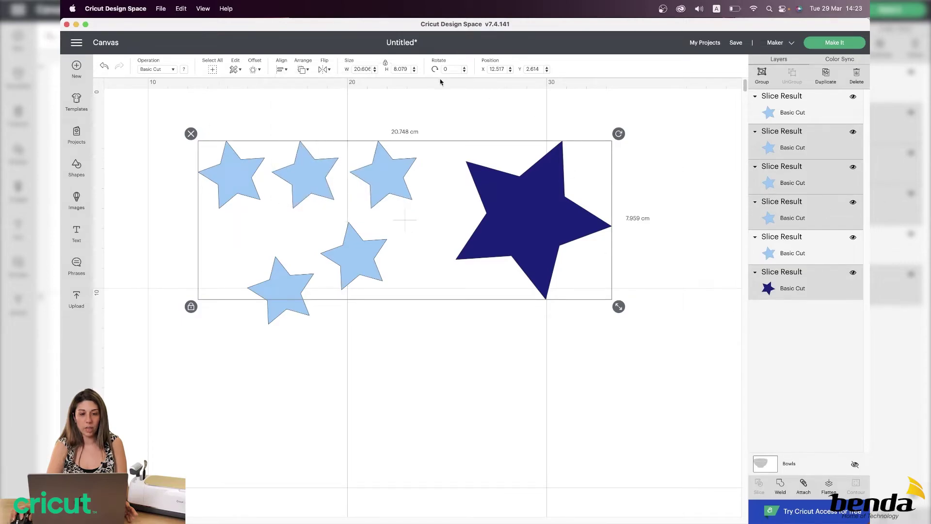
# Step: Set the combined width of the four selected stars to 15 cm and deselect them
pyautogui.doubleClick(367, 69)
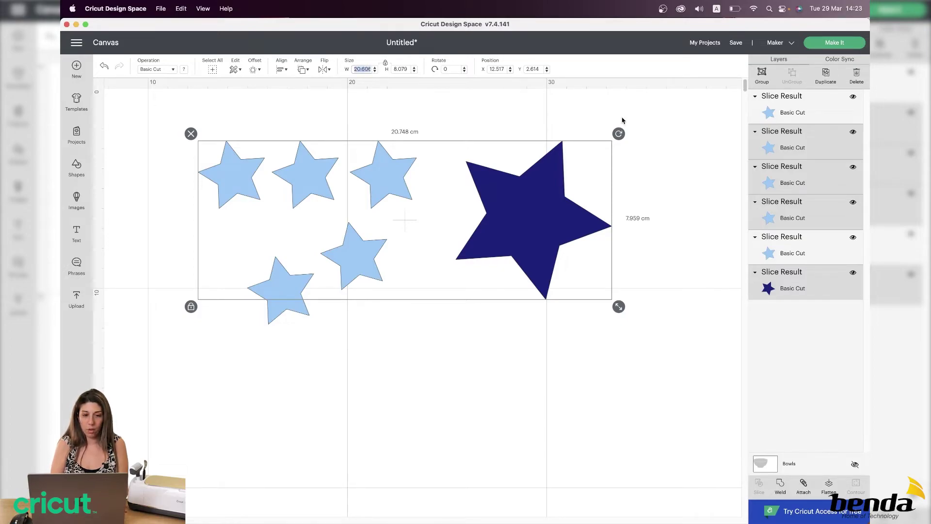
pyautogui.write('15')
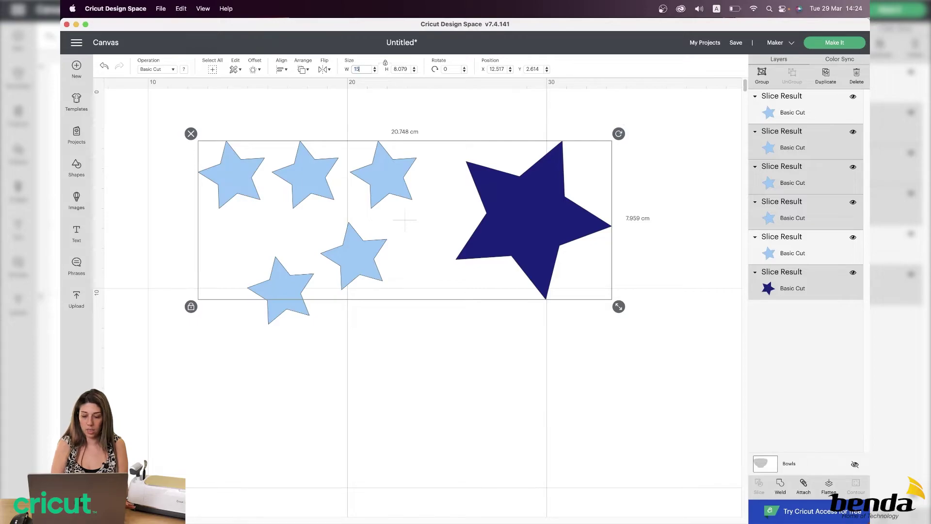
pyautogui.press('Return')
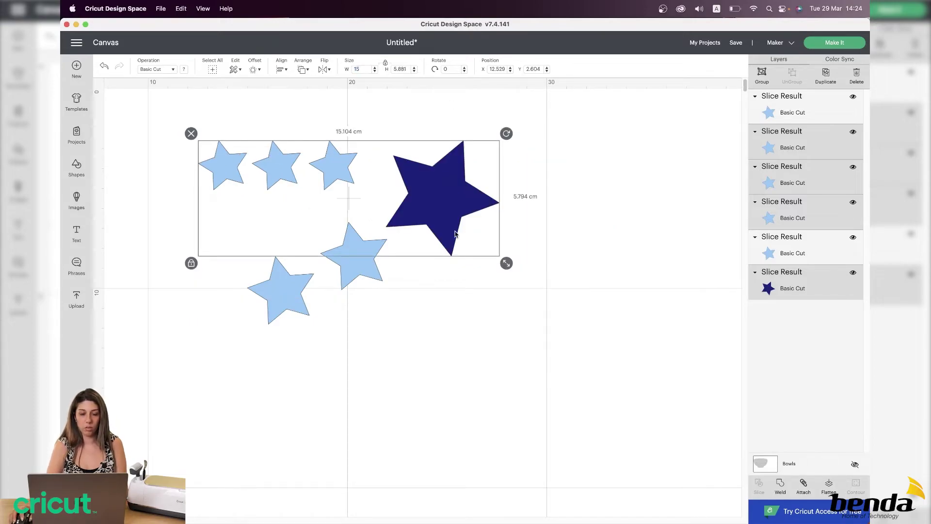
pyautogui.click(437, 308)
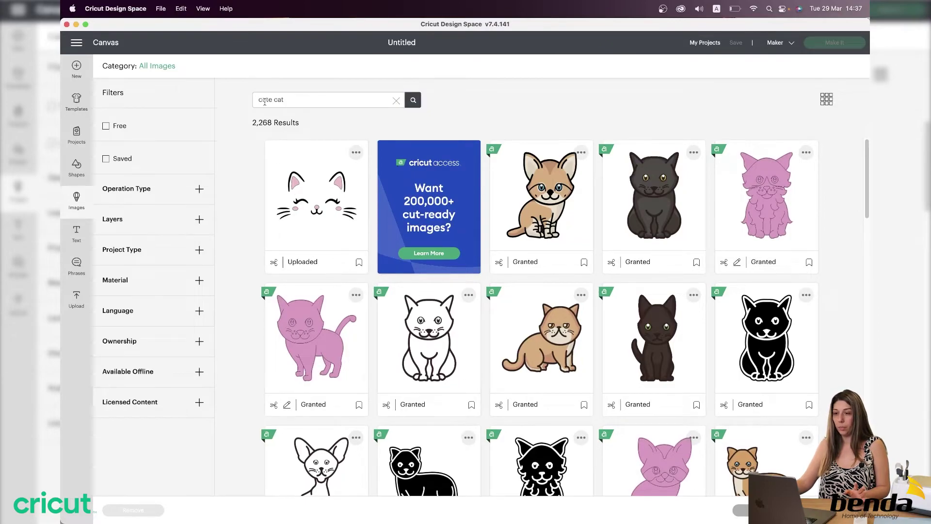
# Step: Insert the uploaded cat face from the "cute cat" images, place it at about X 8.147, Y 6.496, and enlarge it to about 12.7 cm wide
pyautogui.click(333, 222)
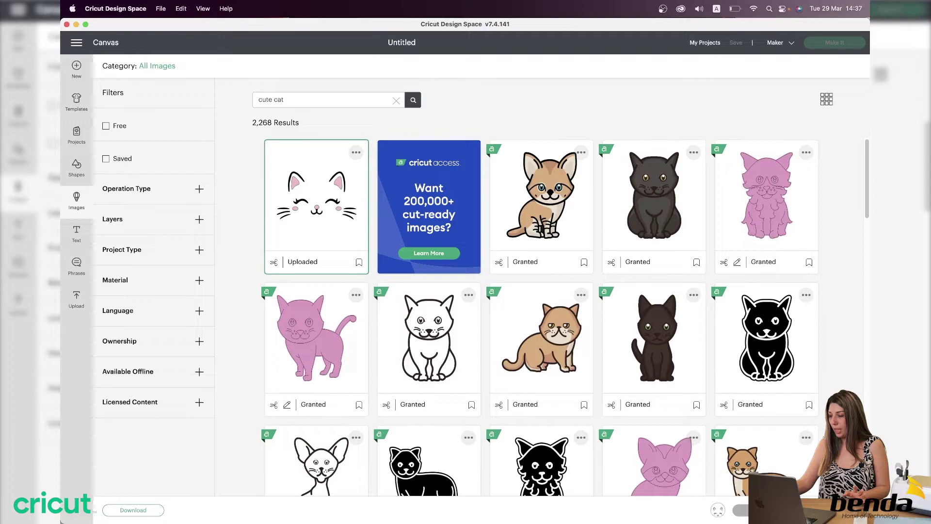
pyautogui.click(757, 510)
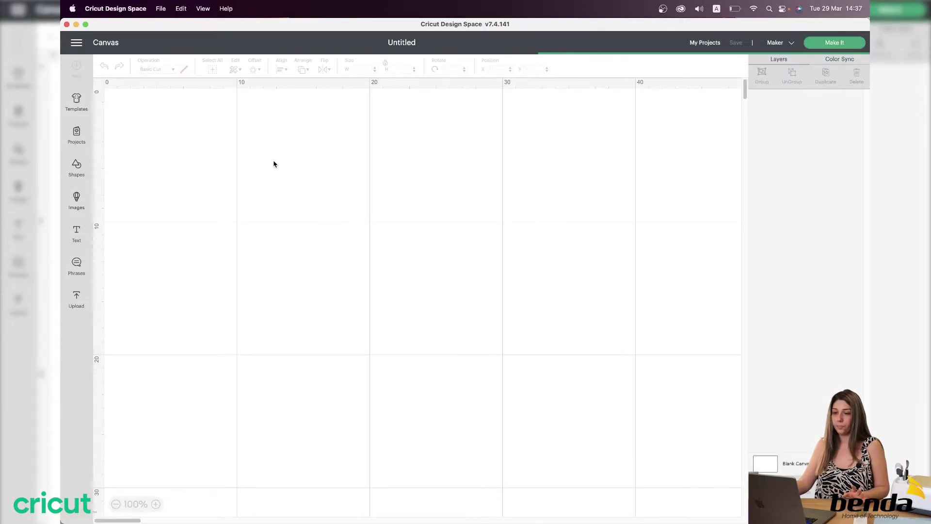
pyautogui.moveTo(212, 157); pyautogui.dragTo(304, 231)
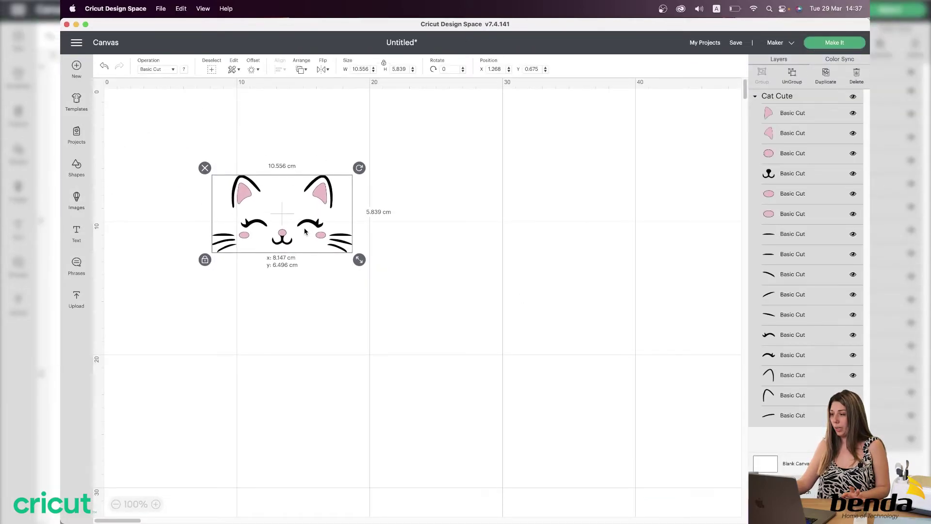
pyautogui.moveTo(366, 260)
pyautogui.mouseDown()
pyautogui.moveTo(372, 276)
pyautogui.moveTo(424, 314)
pyautogui.moveTo(369, 272)
pyautogui.mouseUp()
pyautogui.click(445, 254)
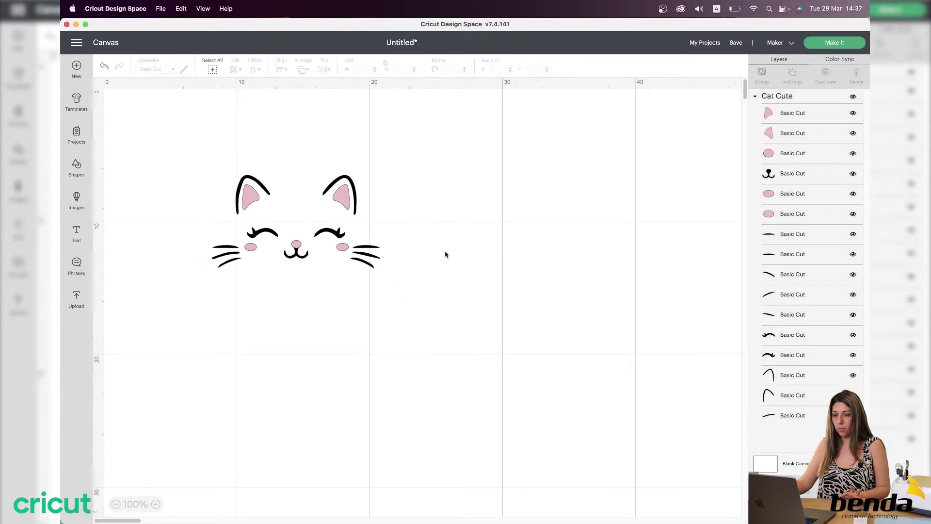
# Step: Search the image library for "card base" and insert the free pink card with the decorative scalloped edge
pyautogui.click(76, 200)
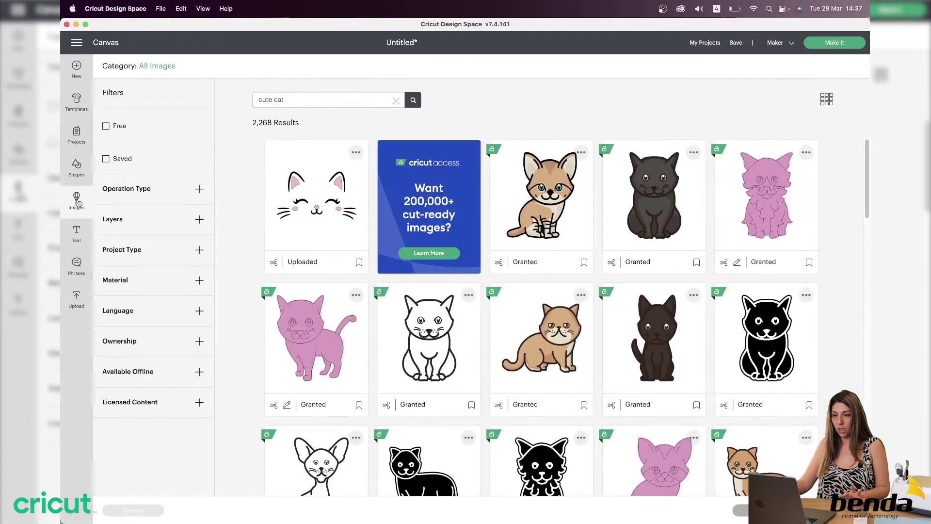
pyautogui.click(397, 100)
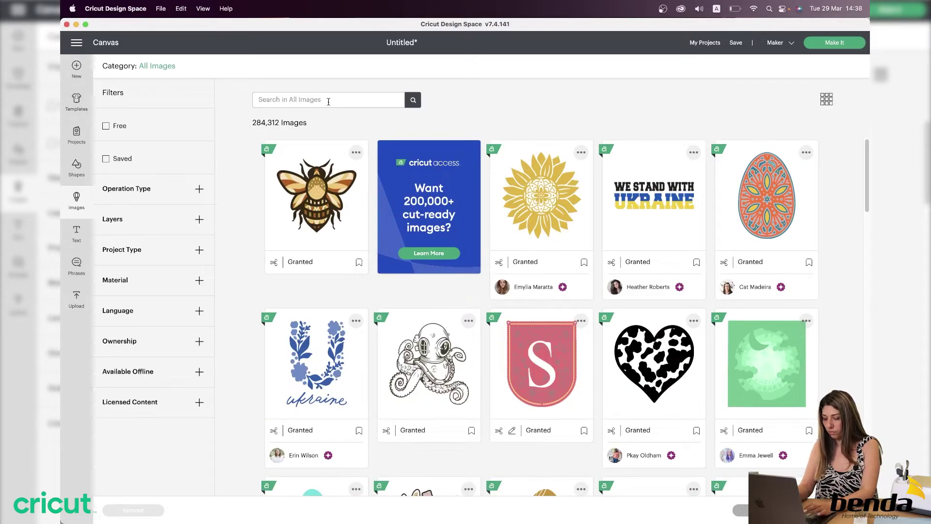
pyautogui.write('car')
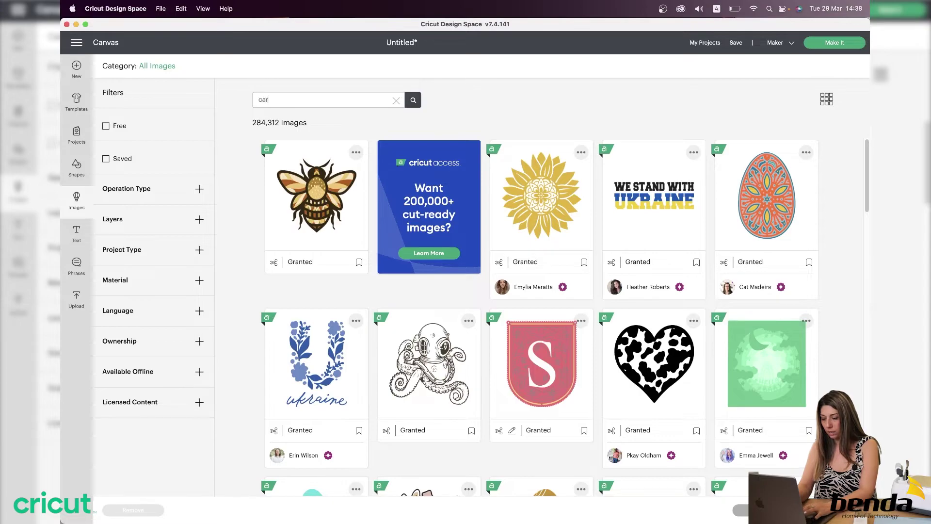
pyautogui.write('d')
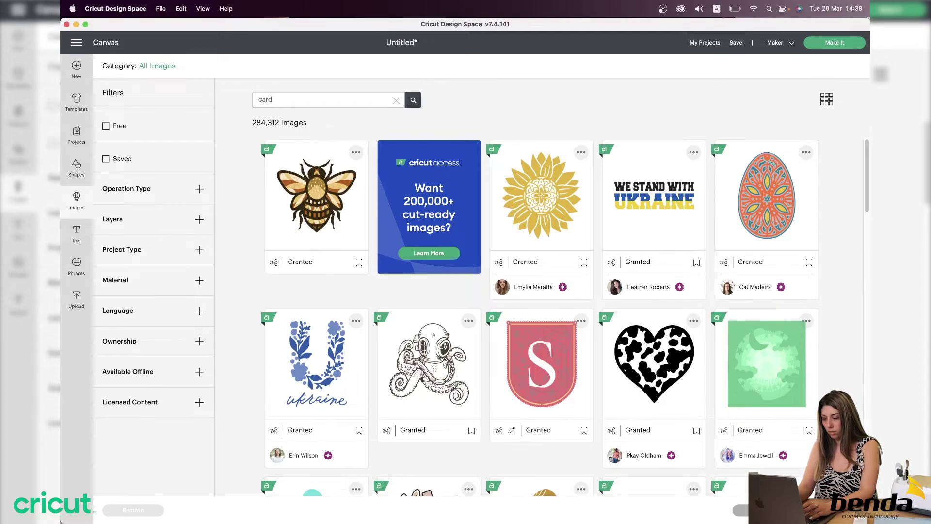
pyautogui.write(' base')
pyautogui.press('Return')
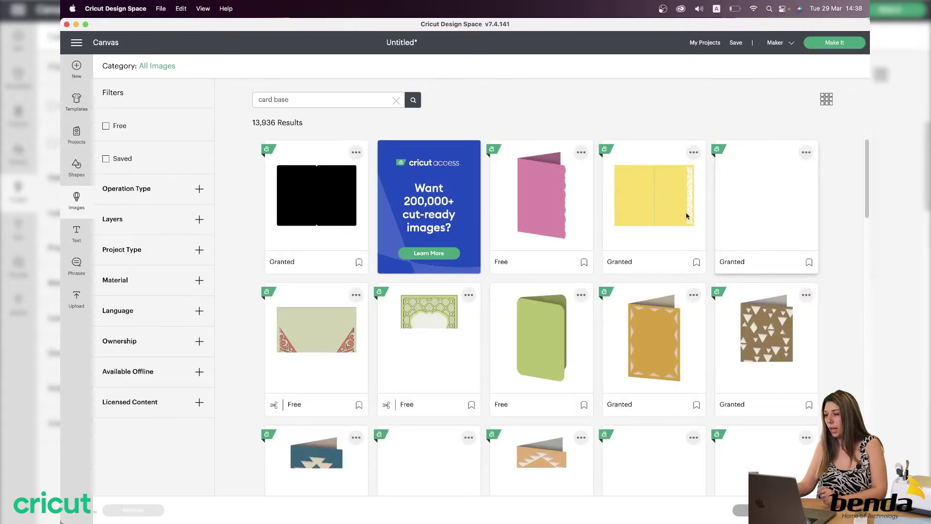
pyautogui.click(526, 201)
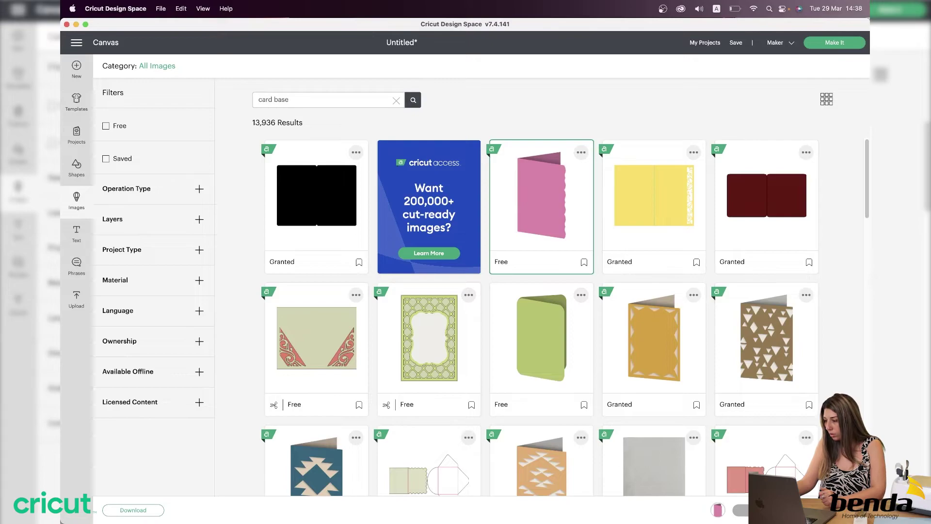
pyautogui.click(749, 510)
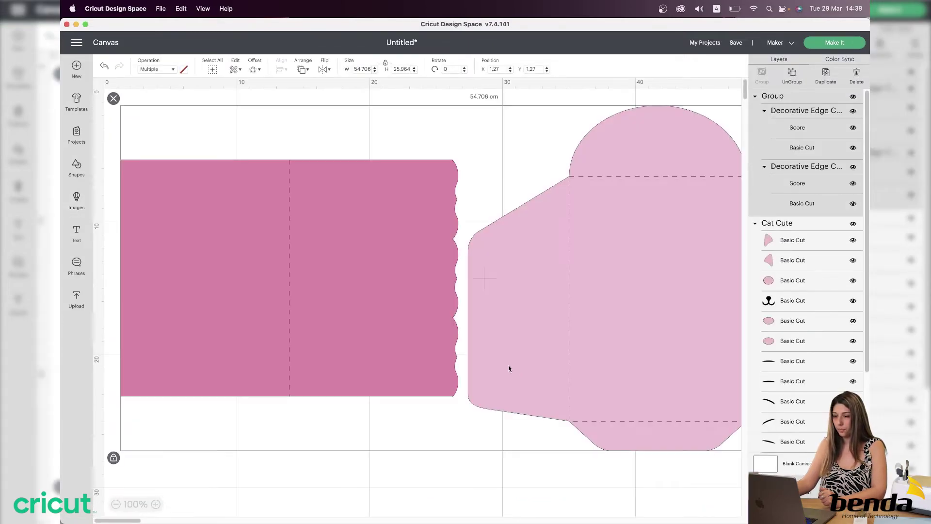
# Step: Flip the card and envelope group horizontally and reposition it at about X 1.129, Y 4.022
pyautogui.moveTo(373, 350); pyautogui.dragTo(364, 367)
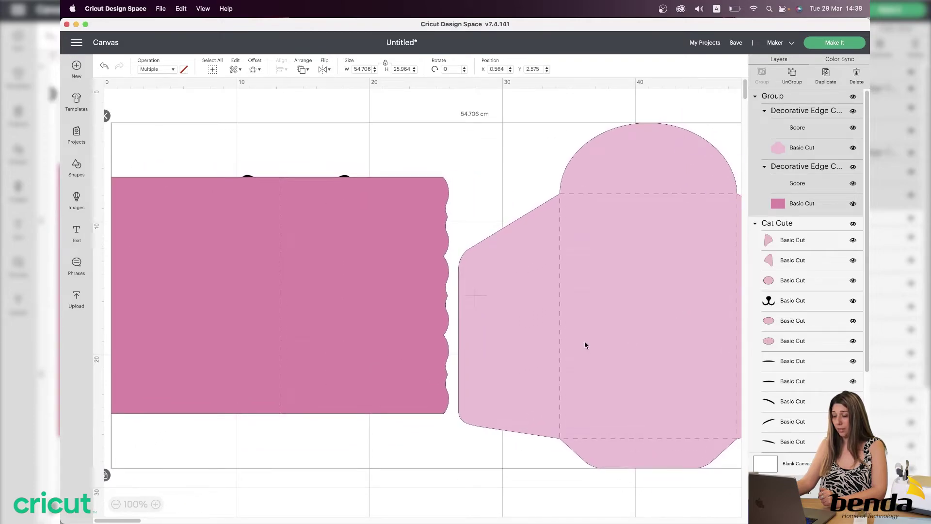
pyautogui.moveTo(585, 345); pyautogui.dragTo(637, 338)
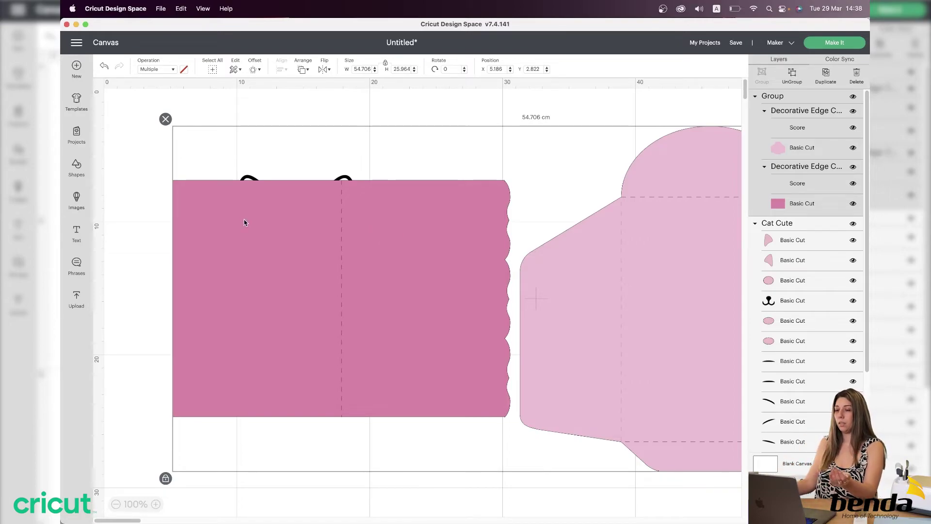
pyautogui.click(326, 70)
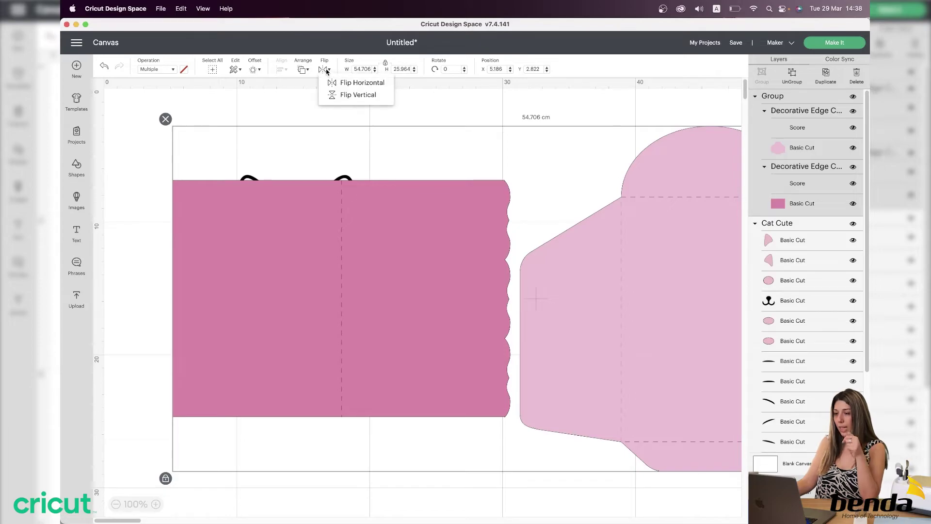
pyautogui.click(359, 83)
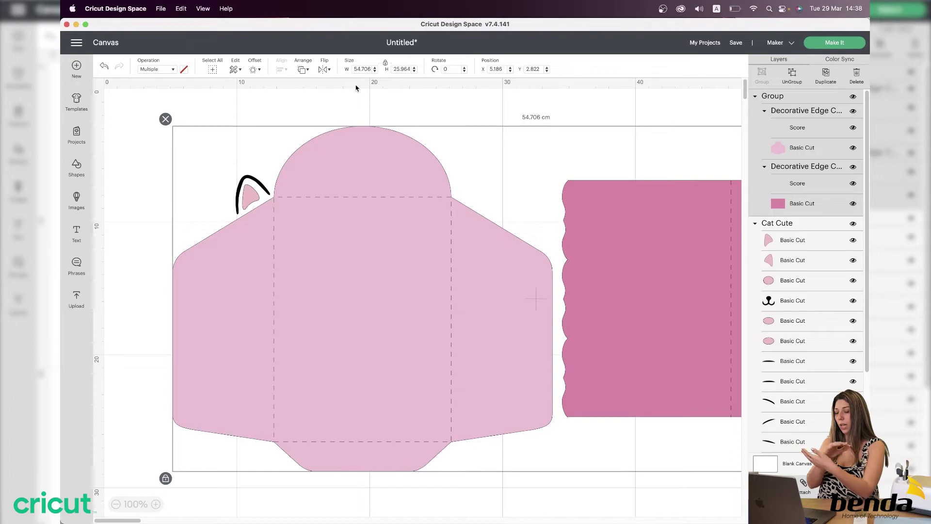
pyautogui.moveTo(202, 321); pyautogui.dragTo(136, 361)
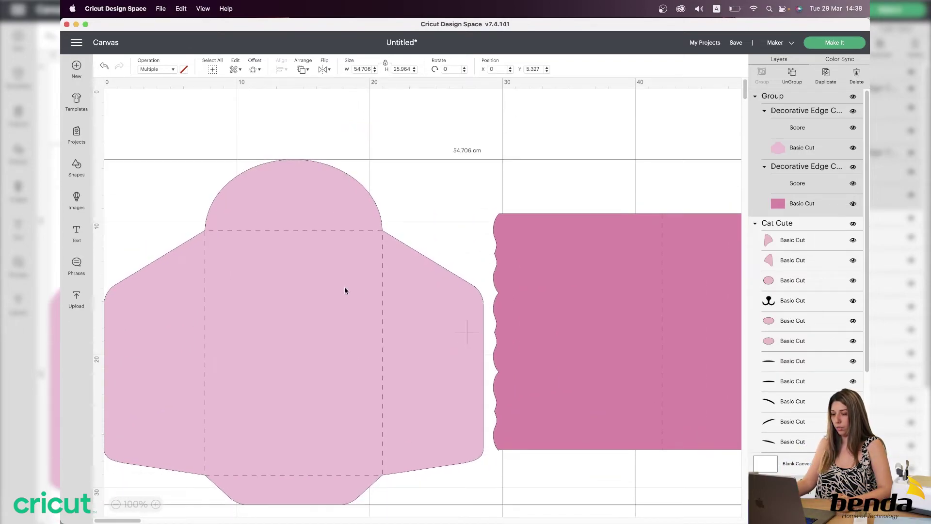
pyautogui.moveTo(462, 285); pyautogui.dragTo(476, 260)
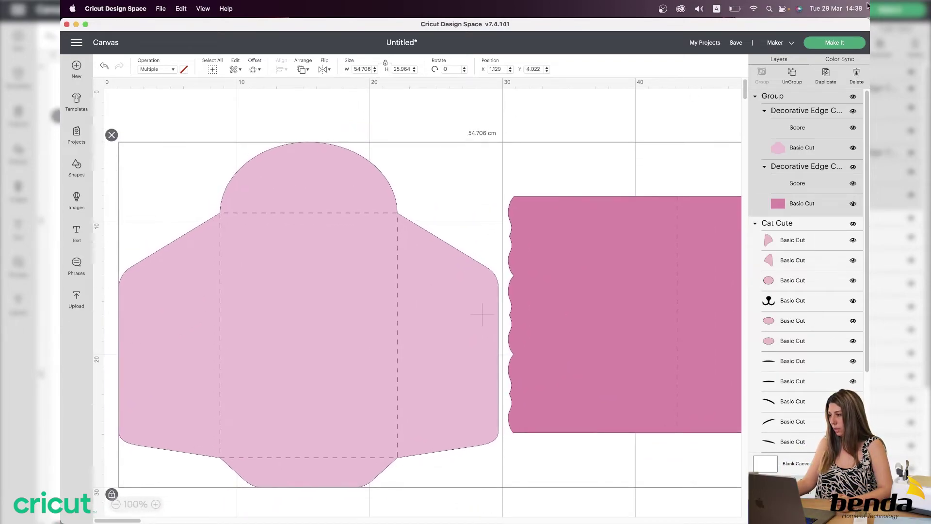
# Step: Ungroup the card set and delete the light pink envelope
pyautogui.click(794, 74)
pyautogui.click(359, 365)
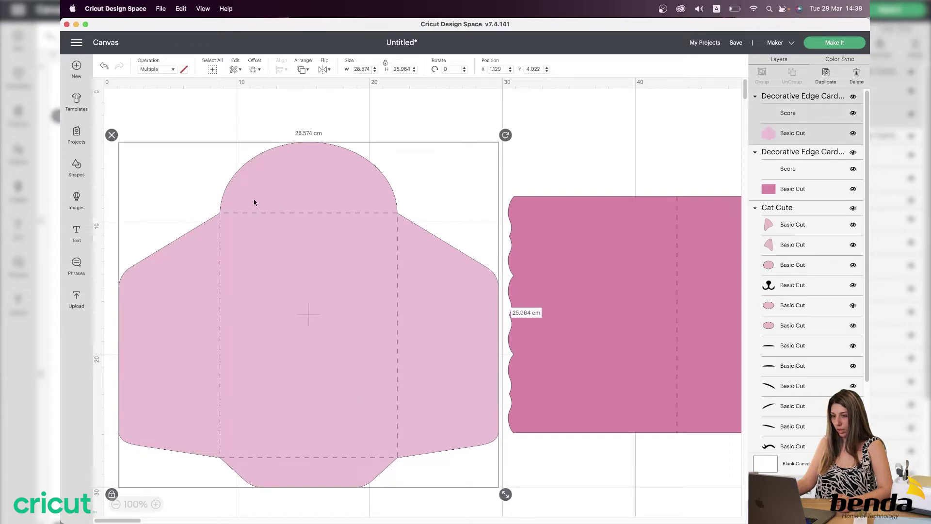
pyautogui.click(112, 135)
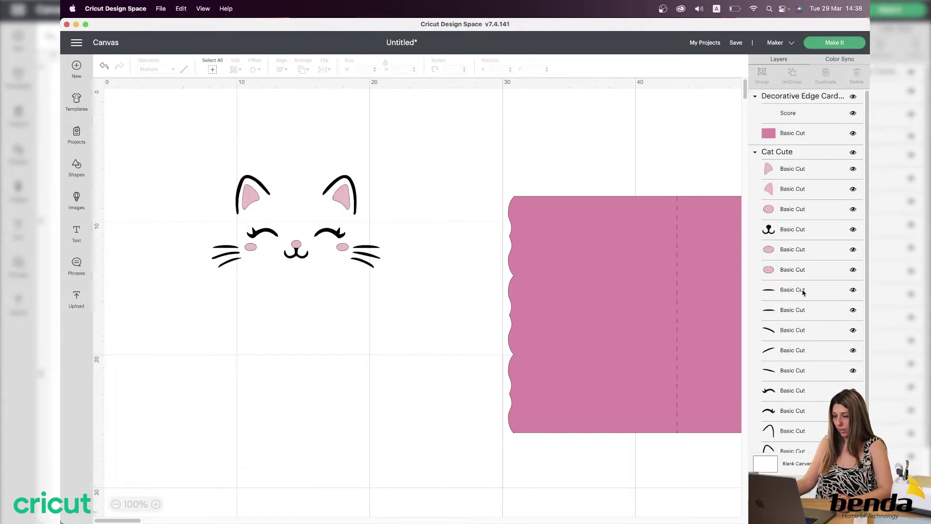
# Step: Move the pink card over the cat face, to about X 3.306, Y 3.298, and send it to the back
pyautogui.moveTo(597, 304); pyautogui.dragTo(235, 238)
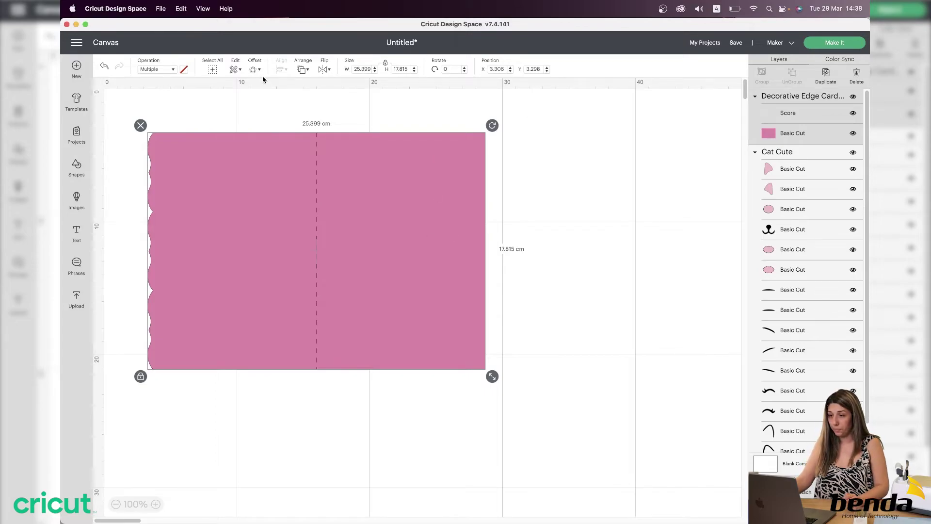
pyautogui.click(307, 71)
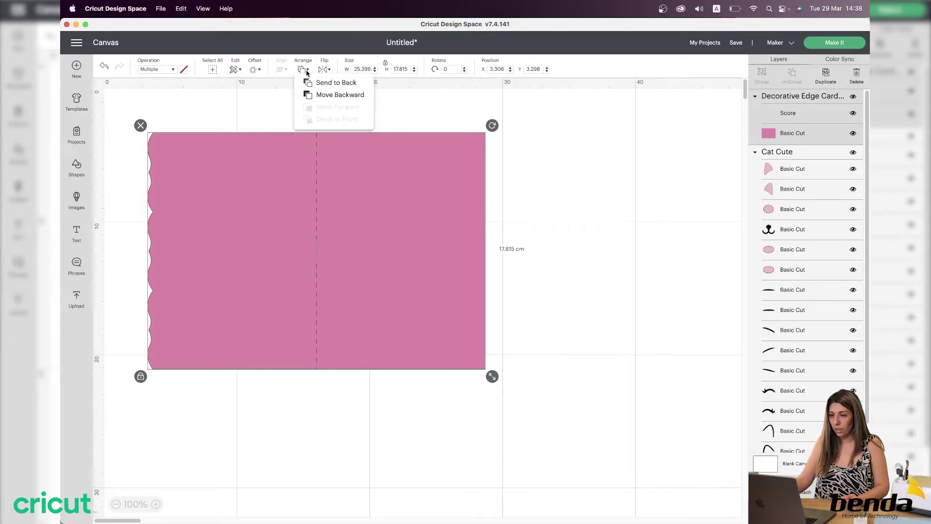
pyautogui.click(326, 86)
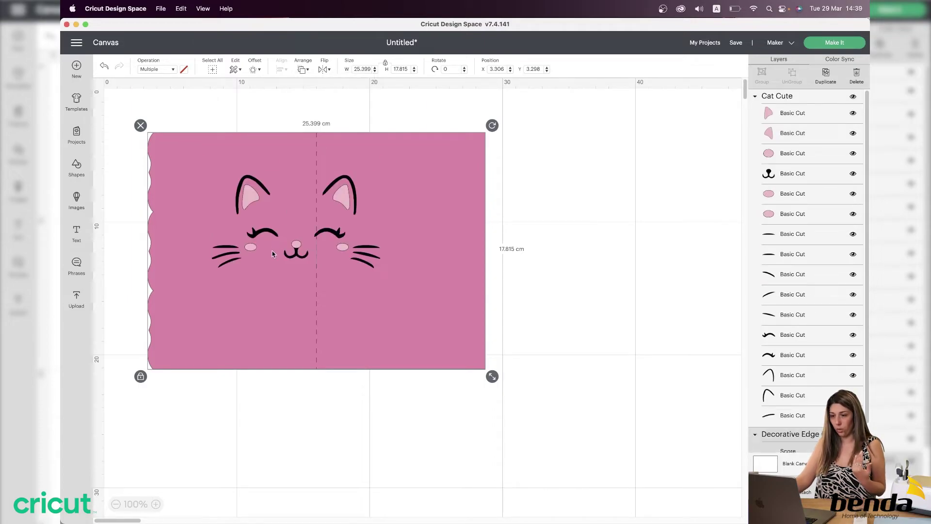
# Step: Move the cat face onto the card panel with the scalloped edge and shrink it to fit between that edge and the fold line
pyautogui.moveTo(272, 251); pyautogui.dragTo(219, 272)
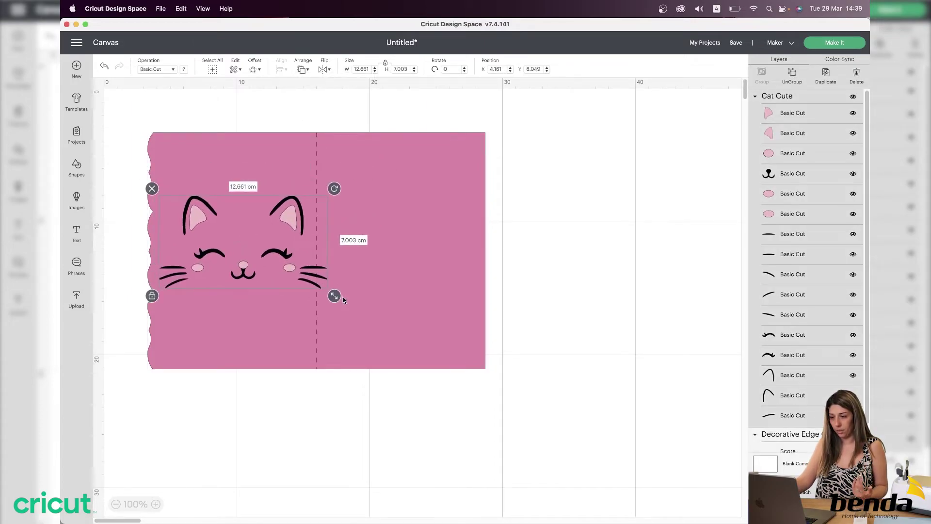
pyautogui.moveTo(334, 295); pyautogui.dragTo(292, 274)
pyautogui.moveTo(240, 239); pyautogui.dragTo(255, 215)
# Step: Add a text object to the canvas and set its font to Arial Unicode MS from the system fonts
pyautogui.press('t')
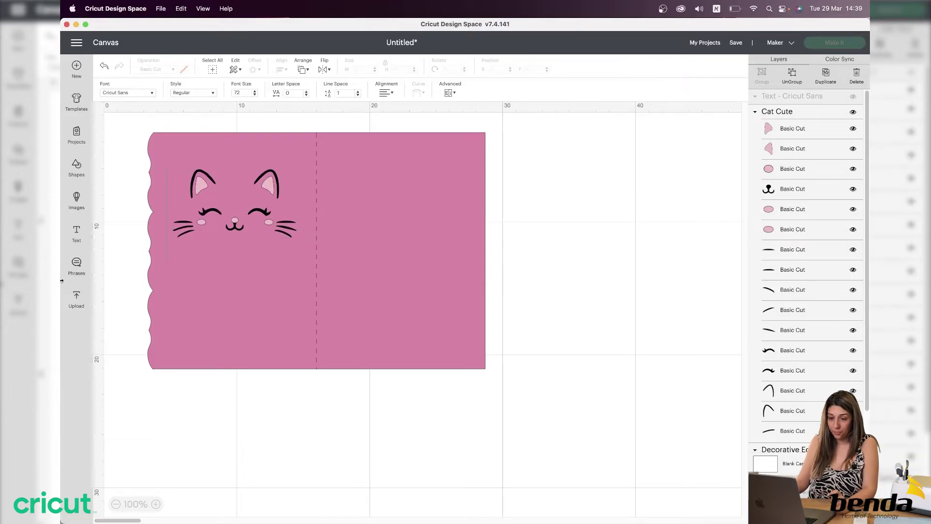
pyautogui.click(76, 232)
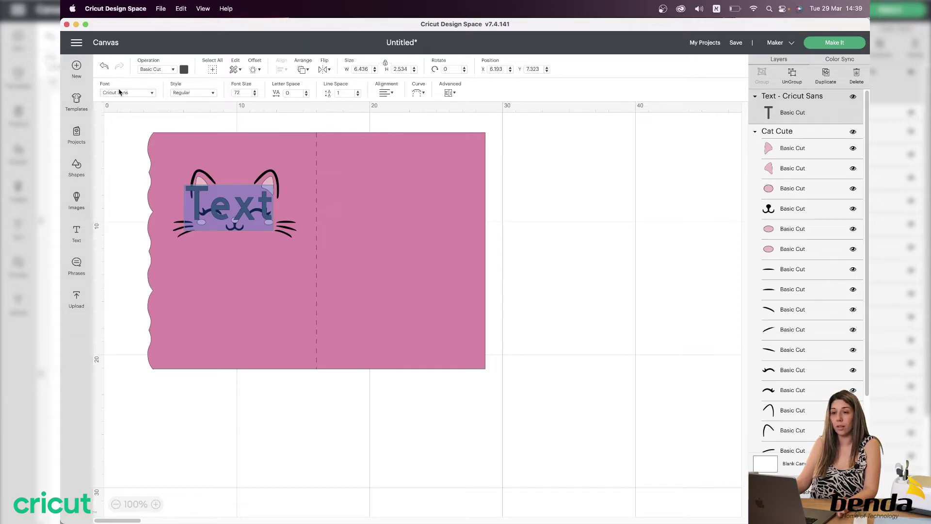
pyautogui.click(151, 96)
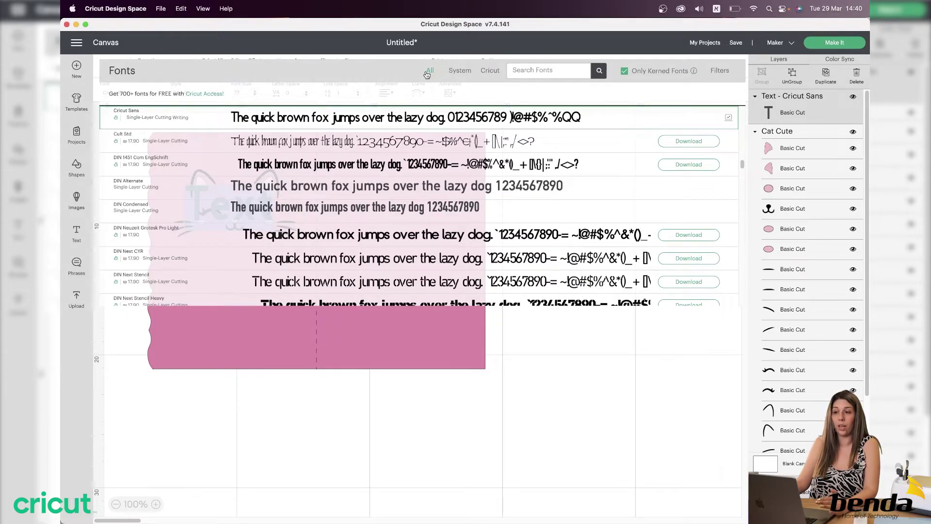
pyautogui.click(458, 73)
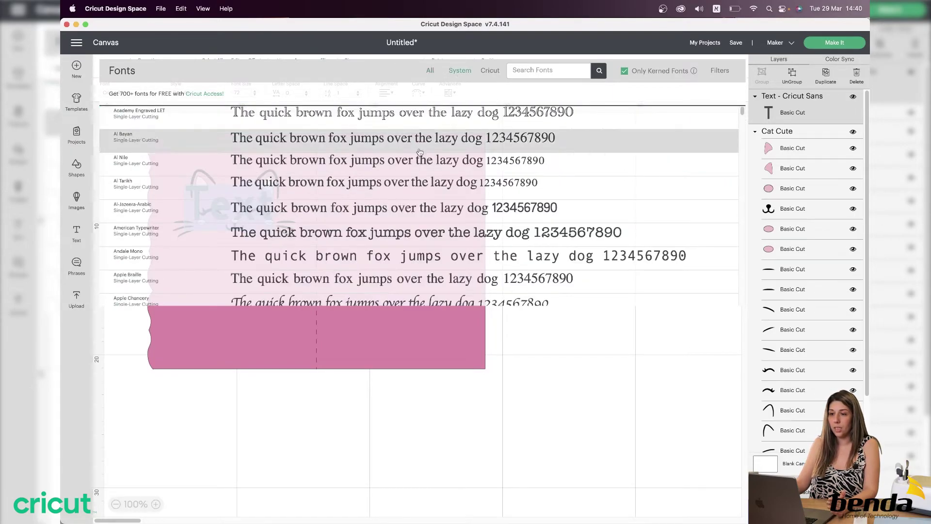
pyautogui.scroll(-1, 422, 156)
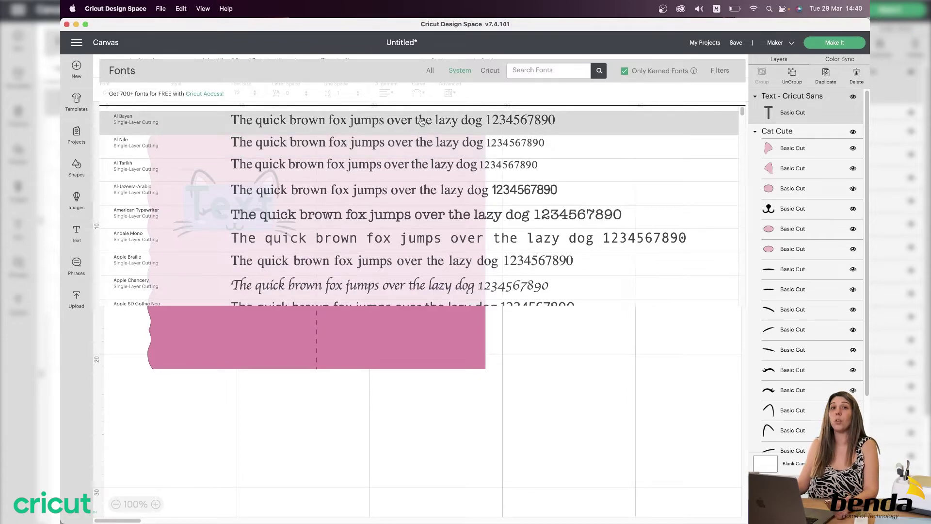
pyautogui.scroll(-10, 402, 160)
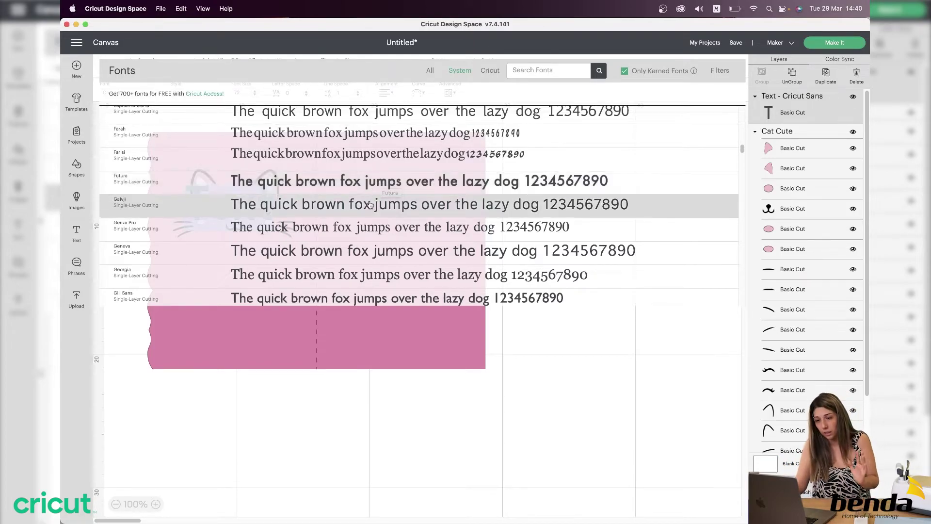
pyautogui.scroll(-3, 372, 221)
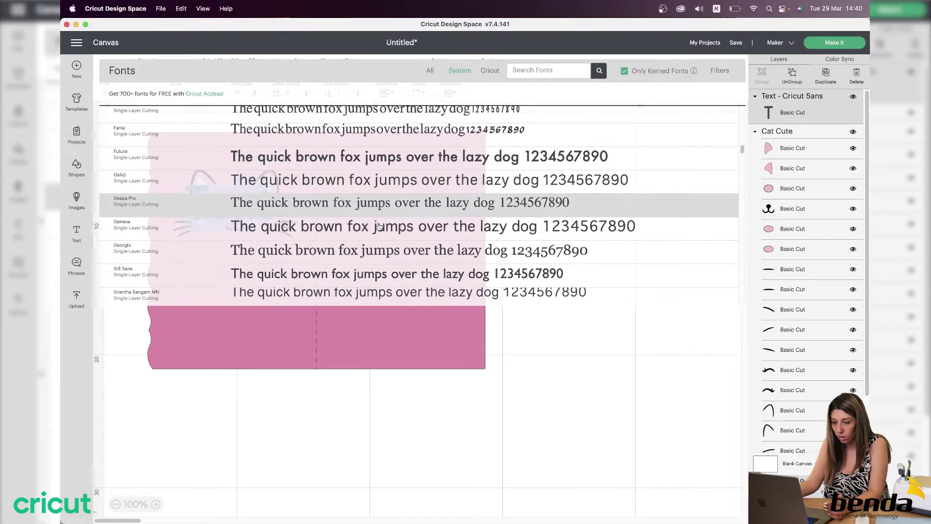
pyautogui.scroll(-5, 379, 226)
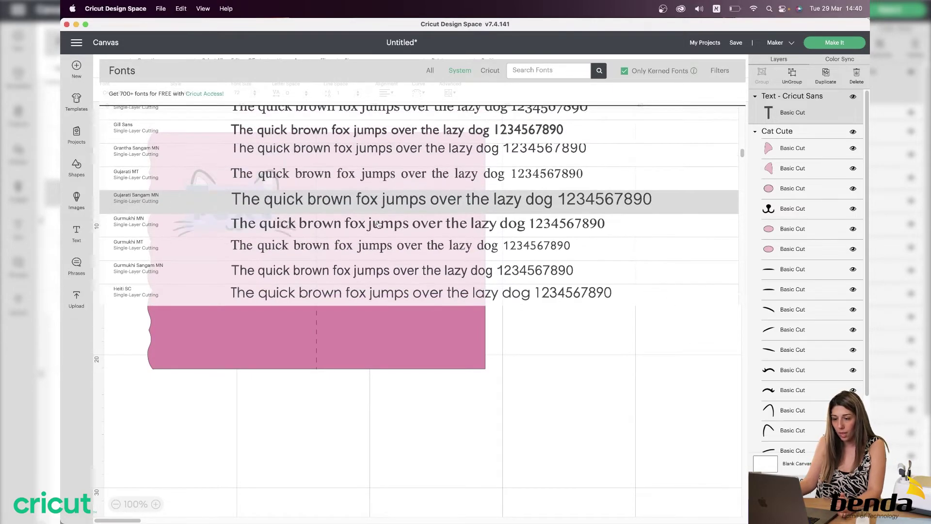
pyautogui.scroll(4, 379, 224)
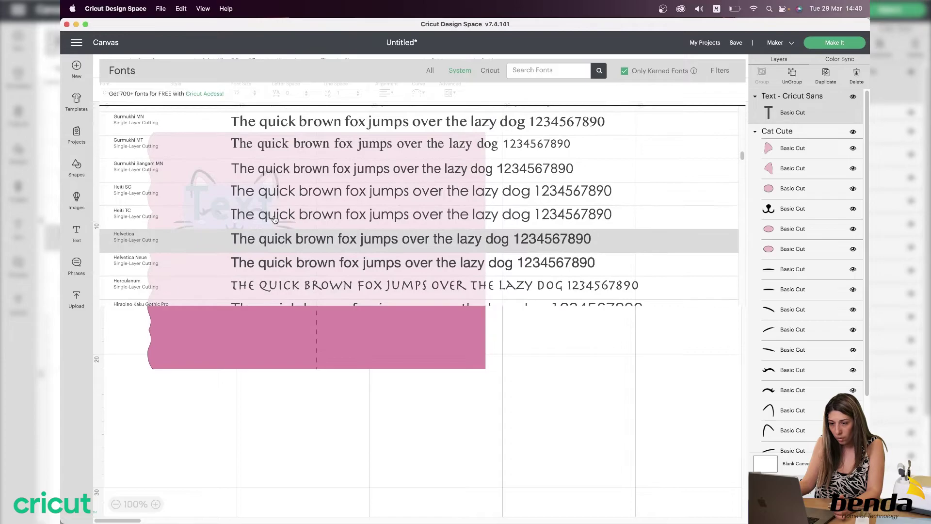
pyautogui.scroll(-5, 277, 217)
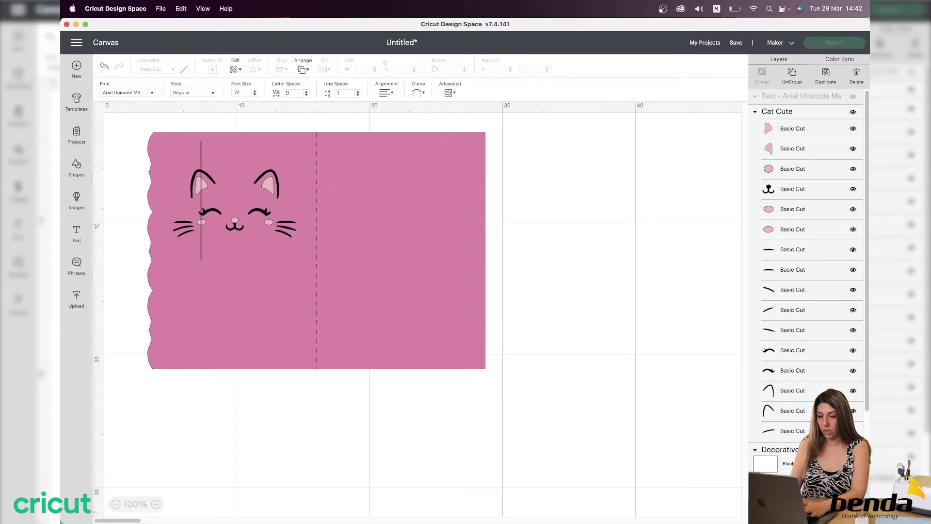
pyautogui.write('חא')
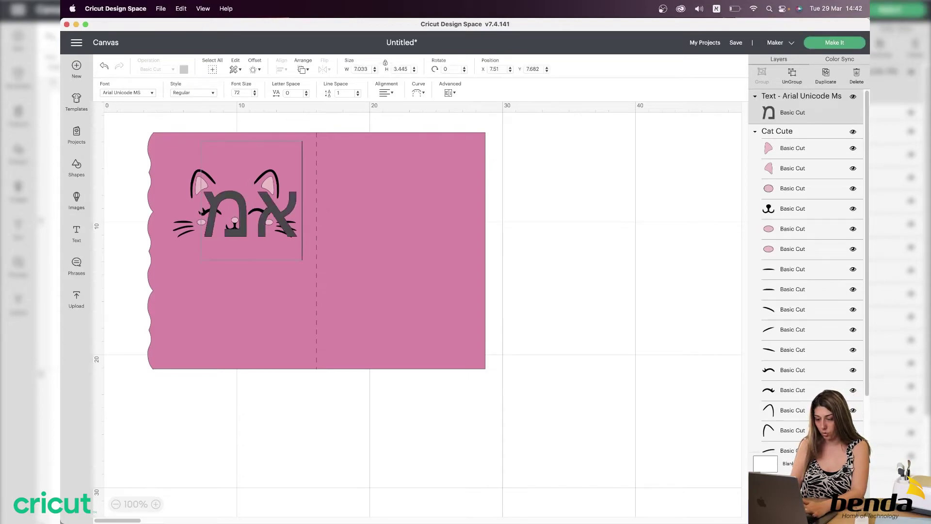
pyautogui.write('ר')
pyautogui.write('ה')
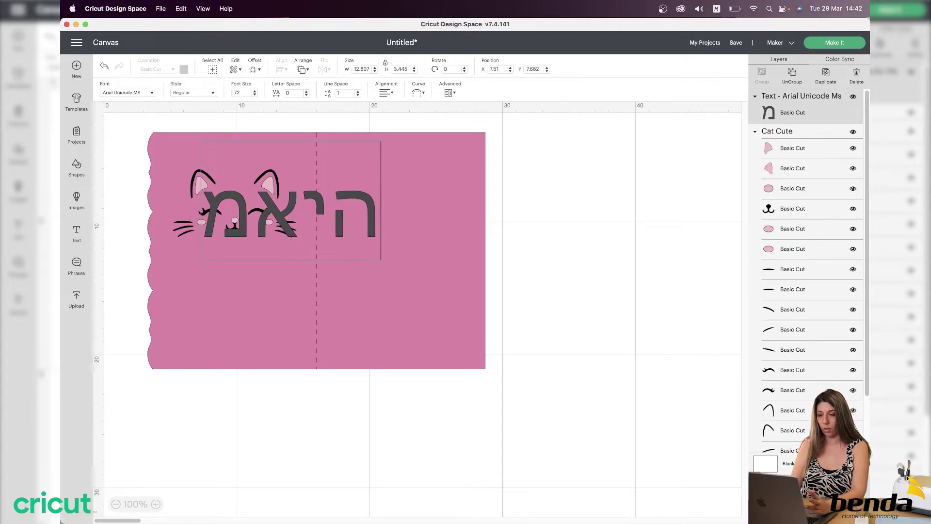
pyautogui.press('BackSpace')
pyautogui.press('BackSpace')
pyautogui.press('BackSpace')
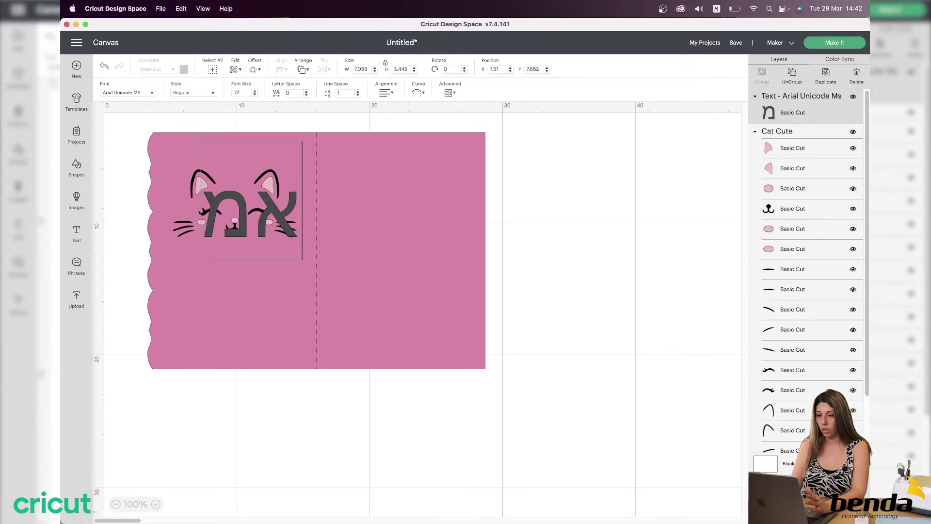
pyautogui.press('BackSpace')
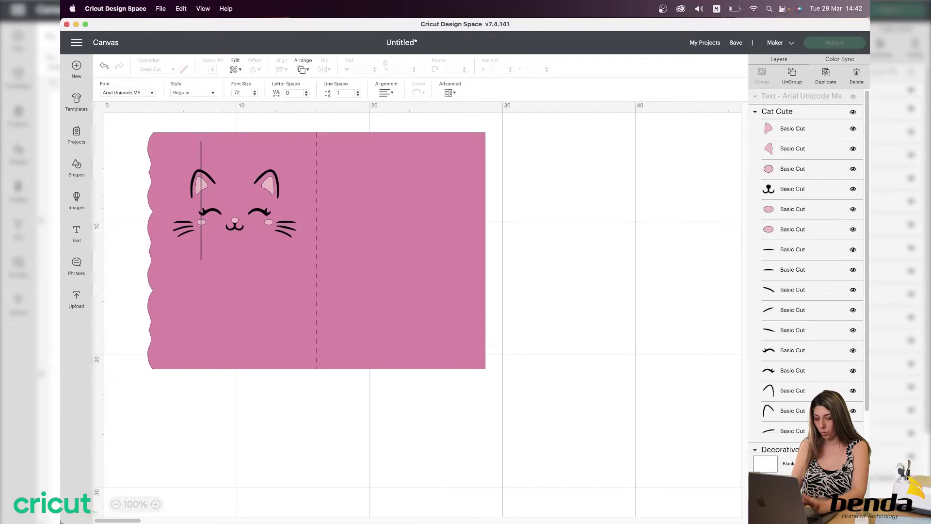
# Step: Enter the recipient's first name in Hebrew so its letters read in correct right-to-left order
pyautogui.write('ת')
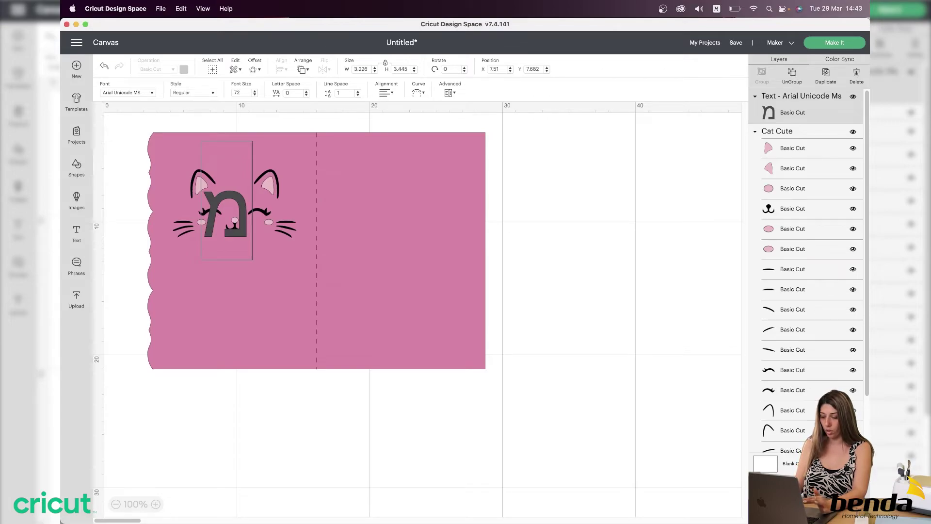
pyautogui.press('BackSpace')
pyautogui.write('מ')
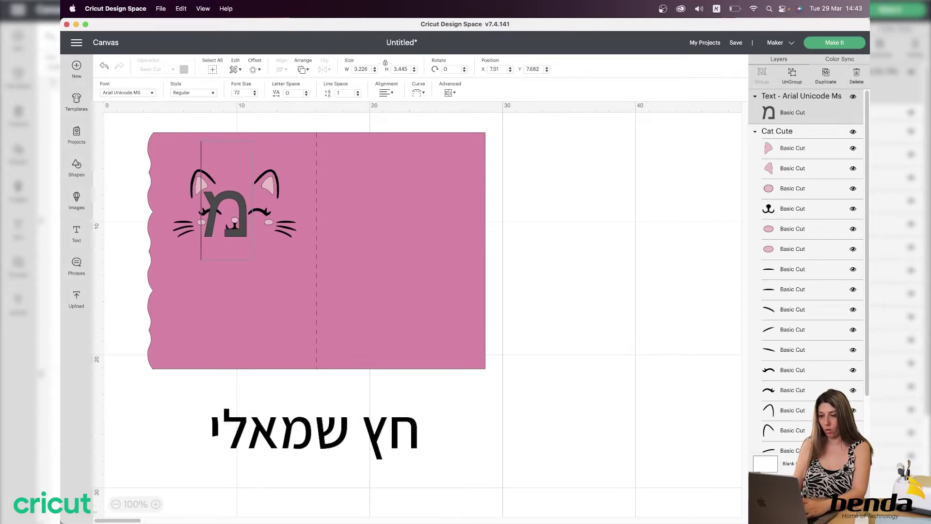
pyautogui.write('איה')
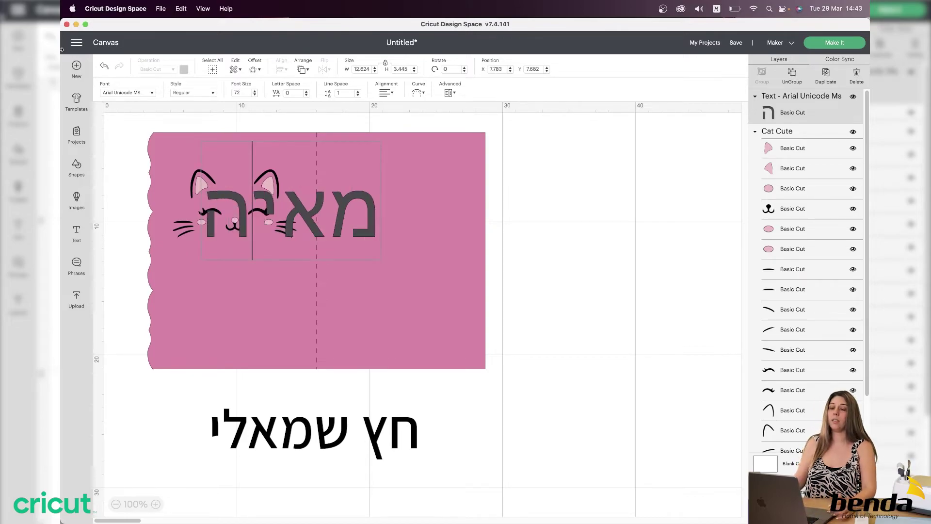
pyautogui.click(199, 255)
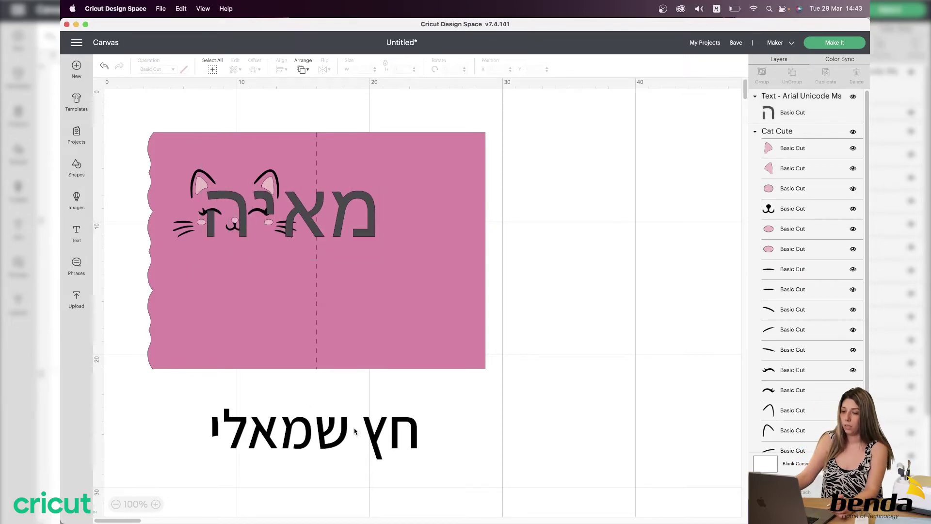
# Step: Move the name text below the cat face and shrink it to about 8.567 cm wide, within the scalloped-edge panel
pyautogui.click(303, 209)
pyautogui.moveTo(303, 209); pyautogui.dragTo(290, 281)
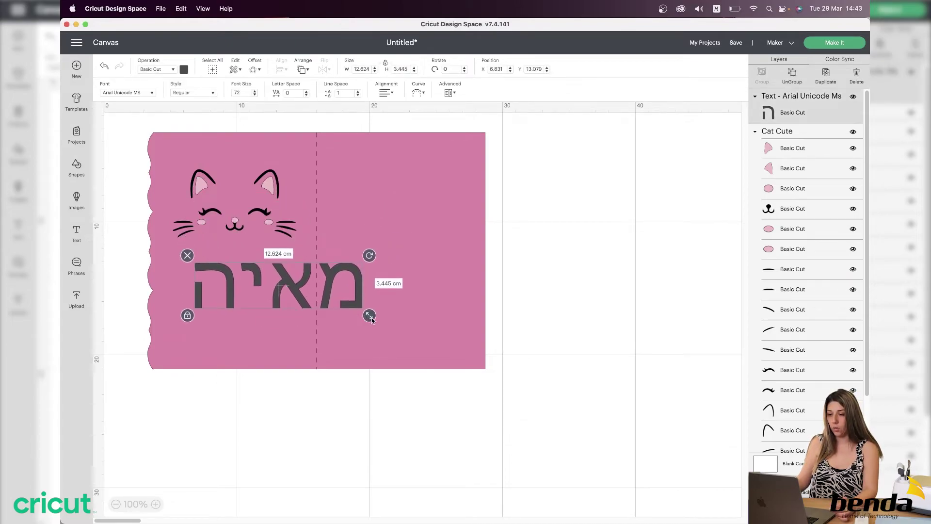
pyautogui.moveTo(369, 316); pyautogui.dragTo(263, 304)
# Step: Enlarge the cat face to about 11.06 cm wide and position it at about X 4.161, Y 6.355 on the card panel
pyautogui.click(217, 198)
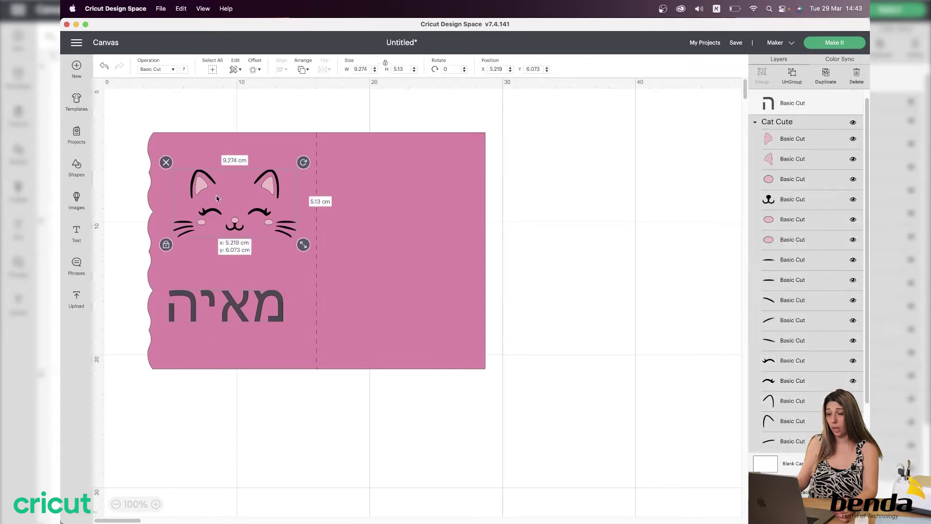
pyautogui.moveTo(217, 198); pyautogui.dragTo(200, 196)
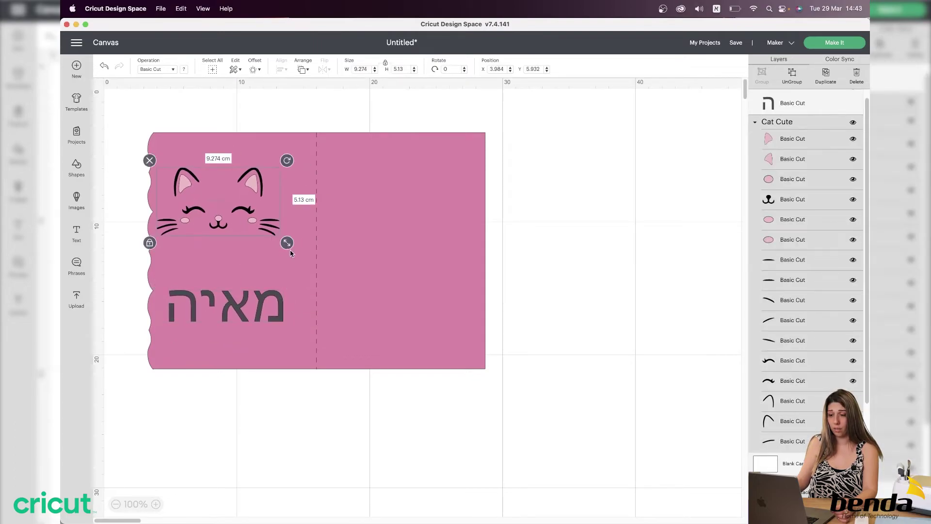
pyautogui.moveTo(287, 243); pyautogui.dragTo(313, 259)
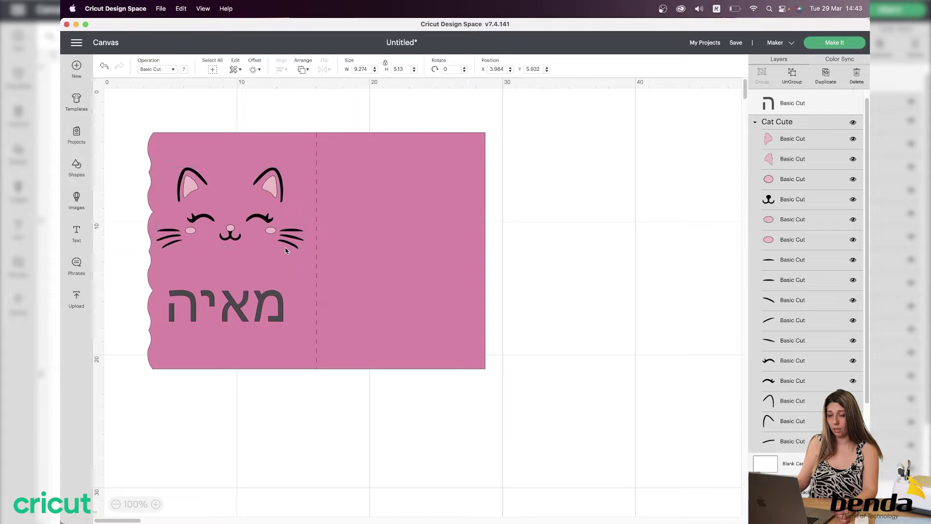
pyautogui.moveTo(221, 234); pyautogui.dragTo(228, 240)
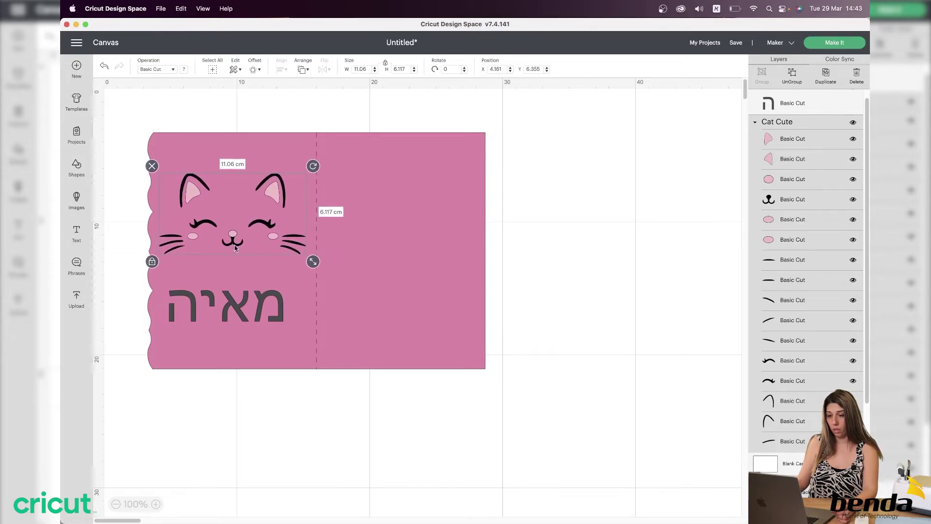
# Step: Move the name text up under the cat face, to about X 5.384, Y 13.714, and nudge the cat face slightly down
pyautogui.moveTo(227, 306); pyautogui.dragTo(233, 286)
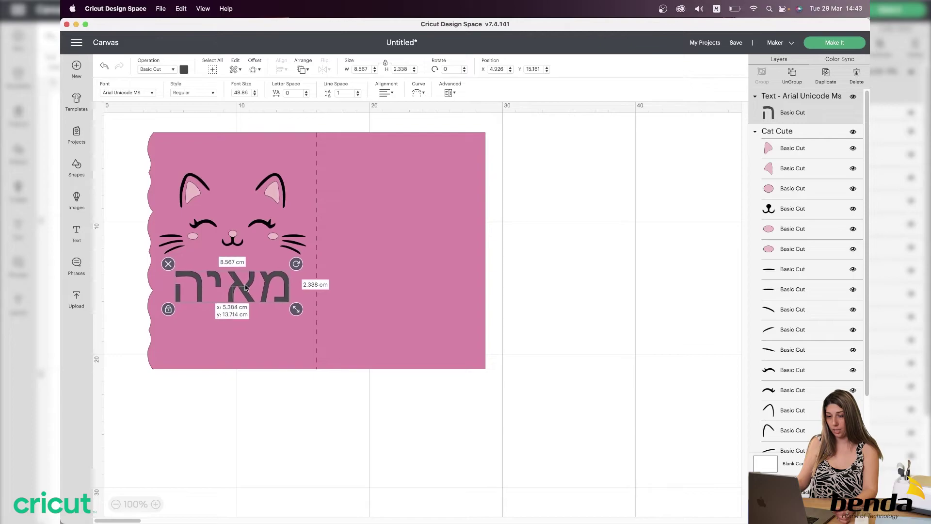
pyautogui.click(258, 409)
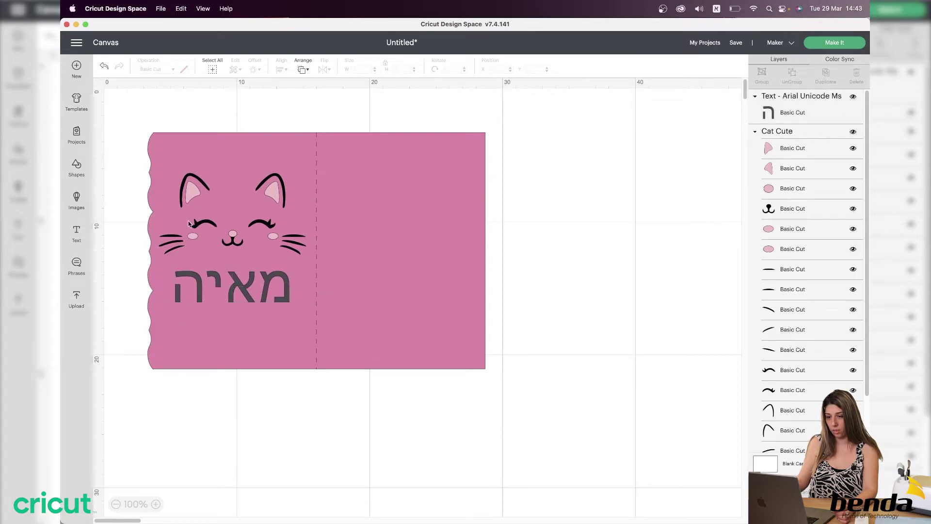
pyautogui.click(198, 239)
pyautogui.moveTo(123, 119); pyautogui.dragTo(594, 263)
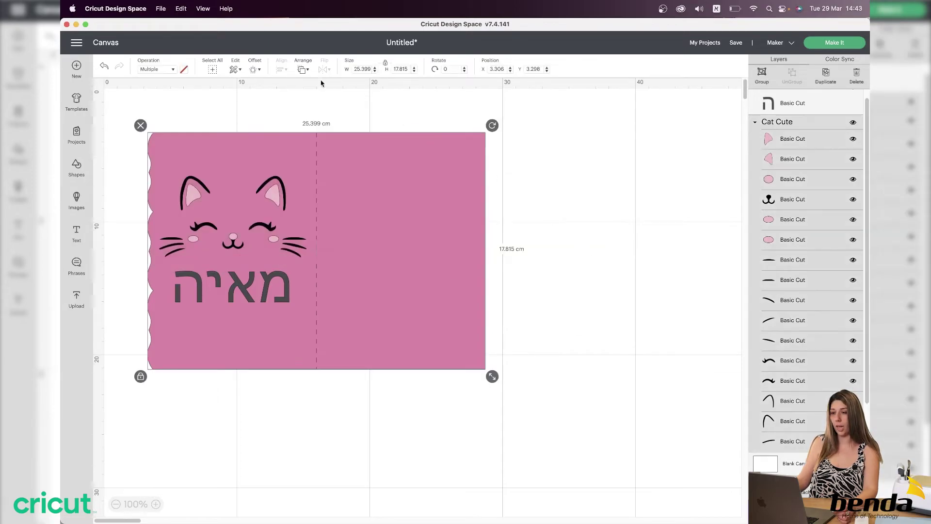
pyautogui.click(303, 69)
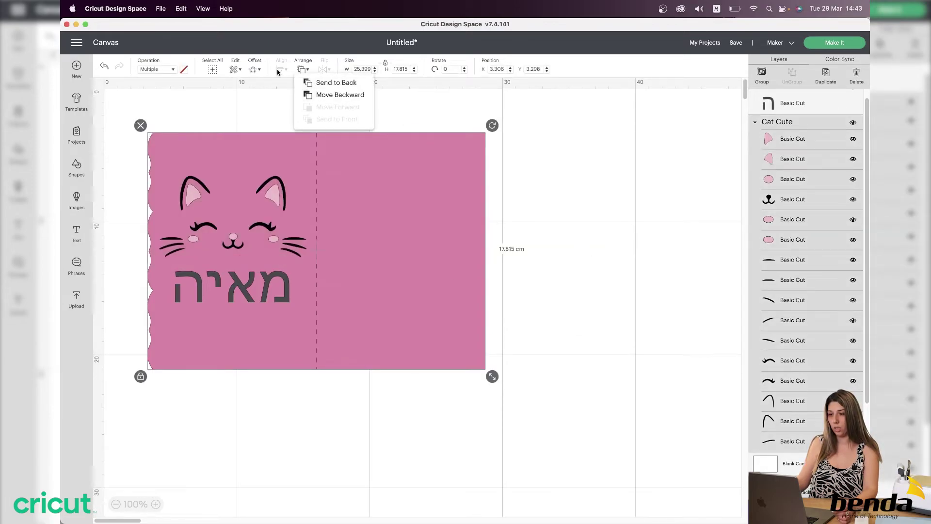
pyautogui.click(231, 130)
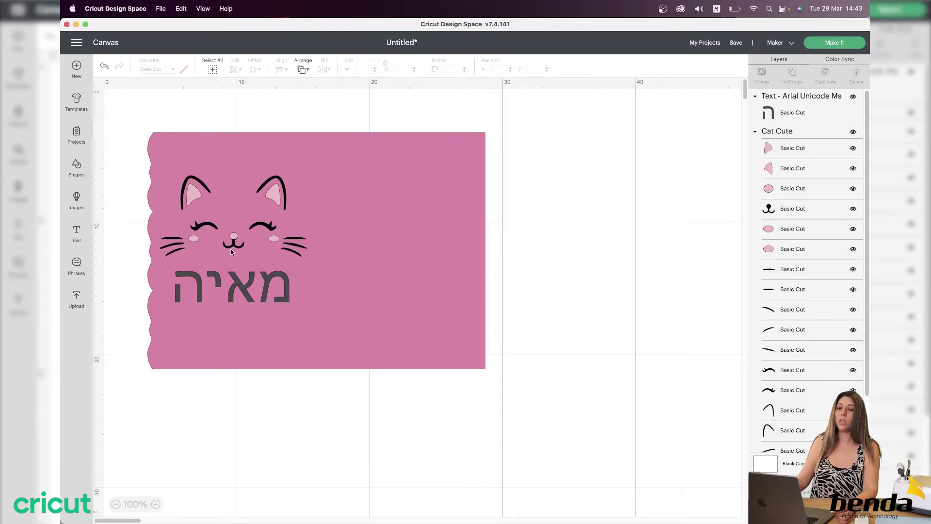
# Step: Try to select the pink card's Basic Cut layer together with the name text layer
pyautogui.click(234, 290)
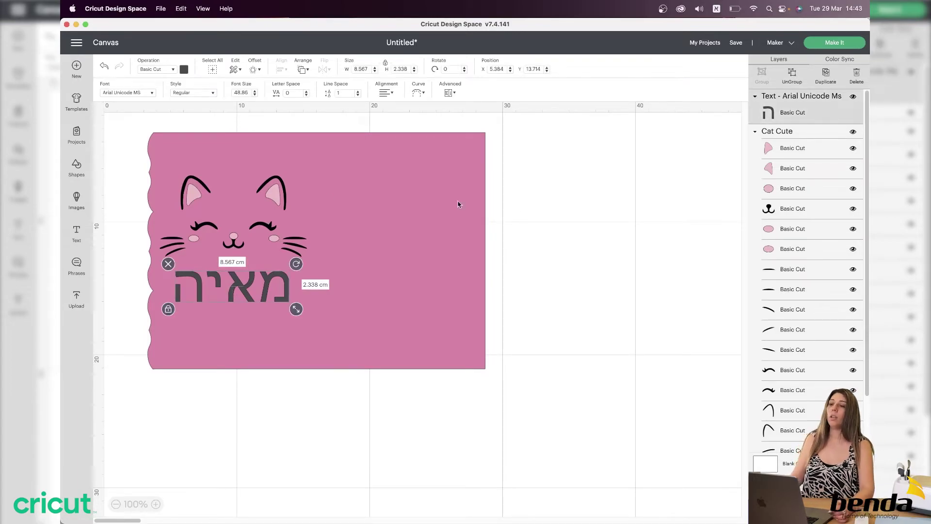
pyautogui.scroll(-3, 805, 243)
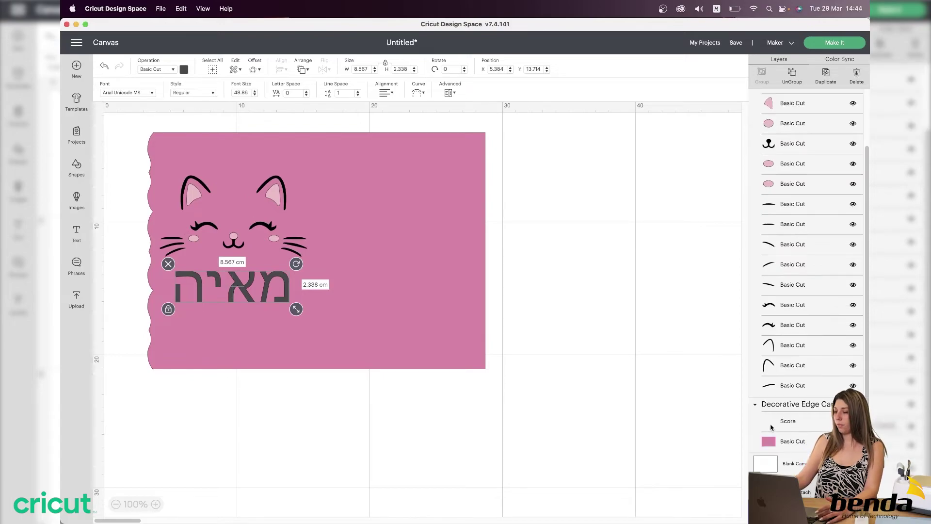
pyautogui.hotkey('ctrl', 'space')
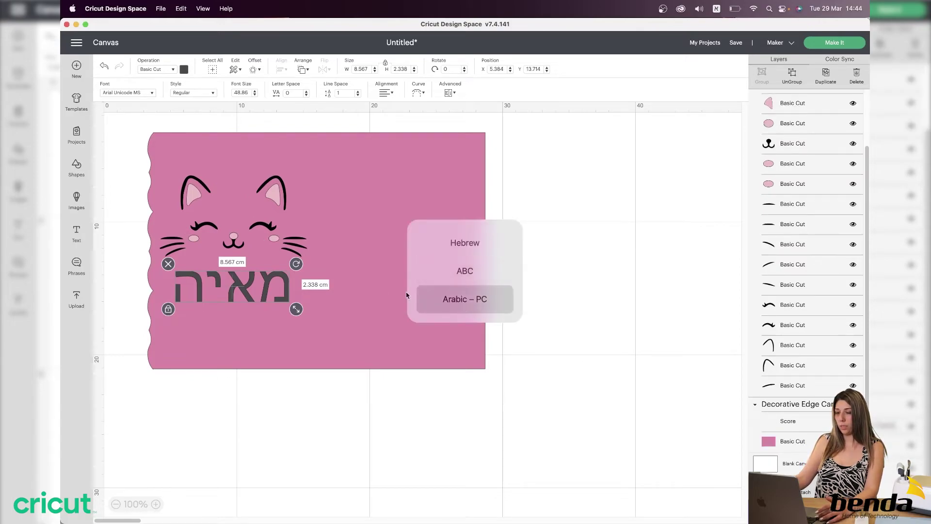
pyautogui.click(782, 396)
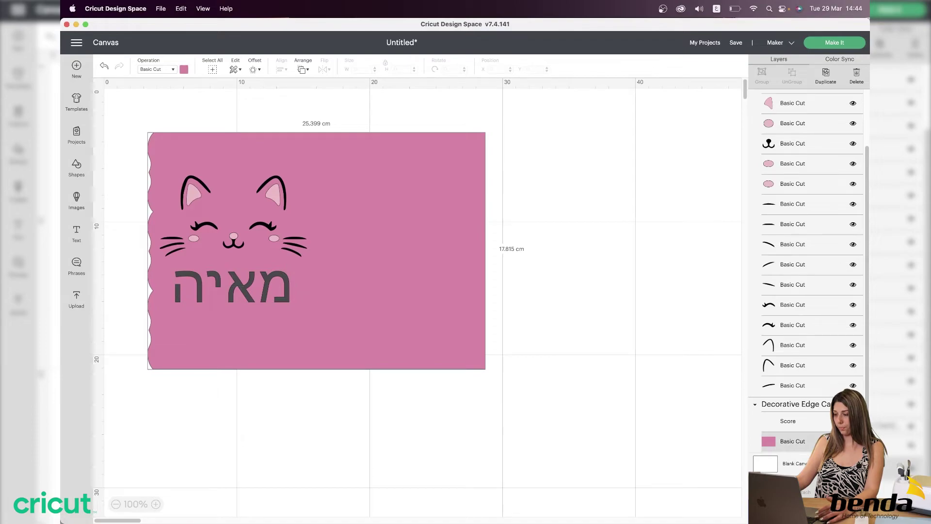
pyautogui.scroll(3, 832, 230)
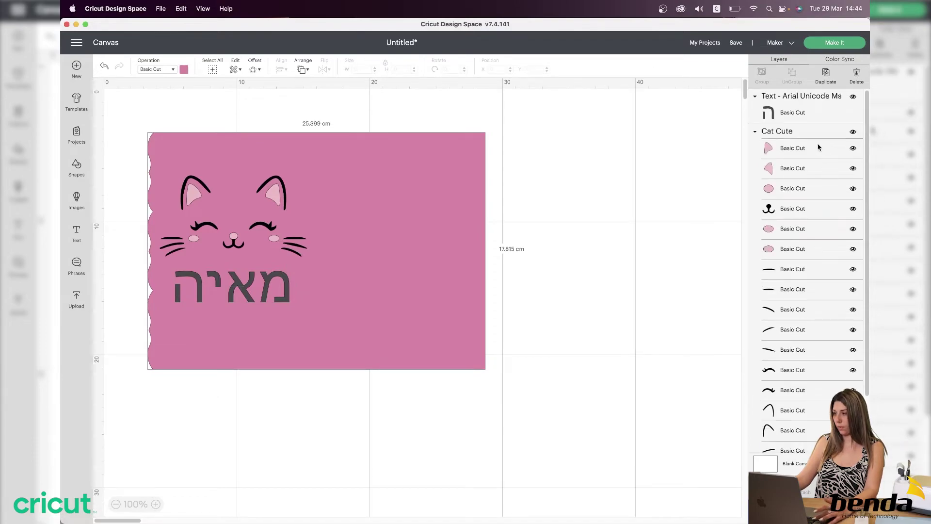
pyautogui.click(807, 117)
pyautogui.scroll(-3, 816, 219)
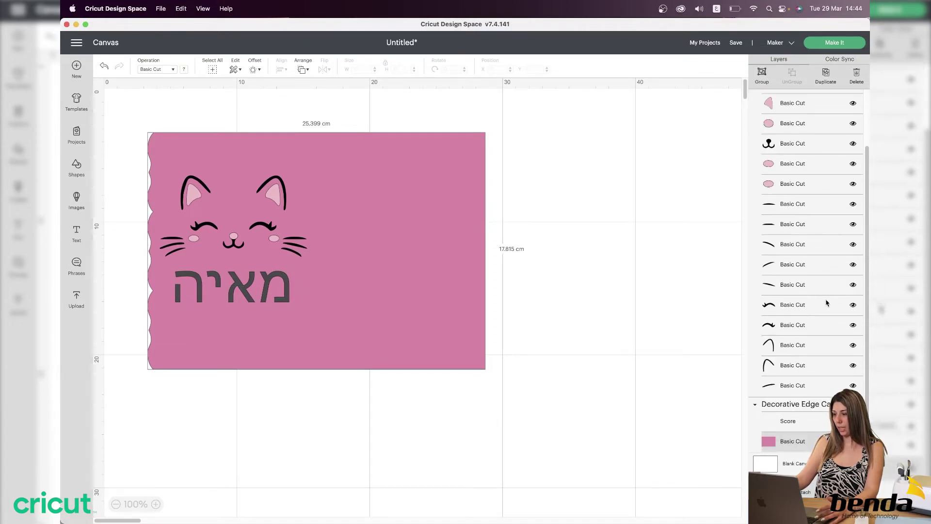
pyautogui.press('Escape')
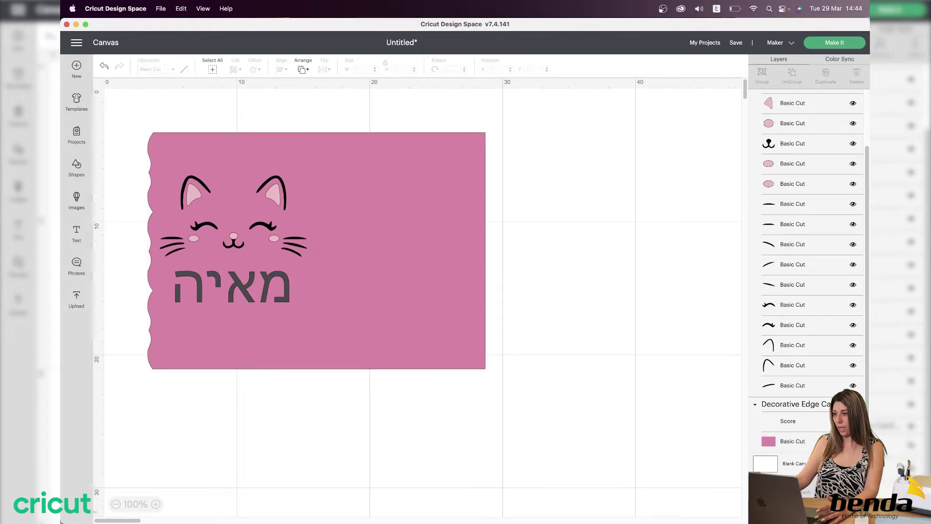
# Step: Slice the name text out of the pink card's Basic Cut layer
pyautogui.hotkey('ctrl', 'z')
pyautogui.scroll(5, 796, 145)
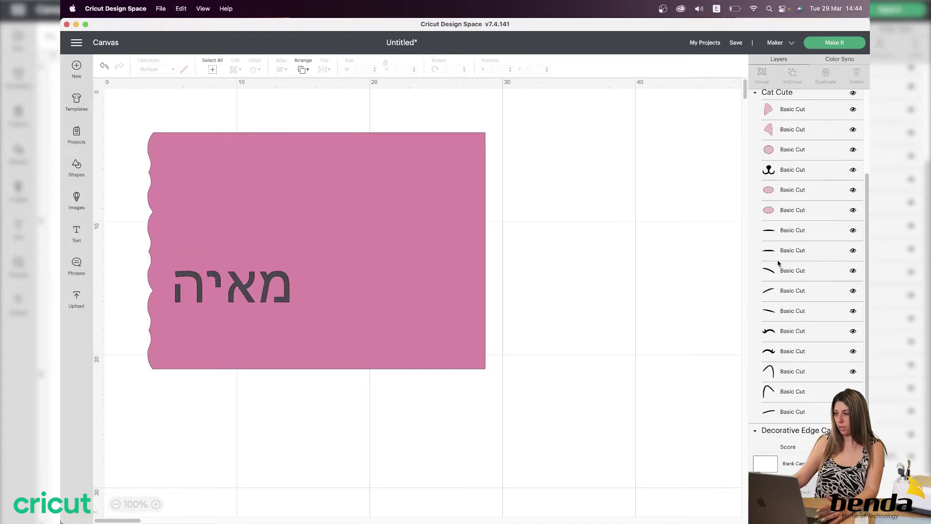
# Step: Hide the leftover name slice results and move the cut-out pink card beside the cat face, to about X 18.299, Y 2.452
pyautogui.click(789, 118)
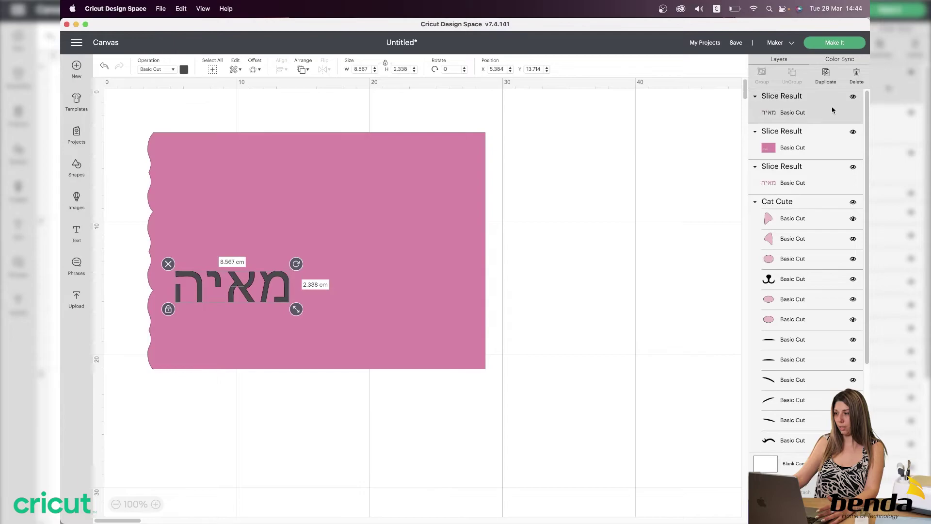
pyautogui.click(854, 98)
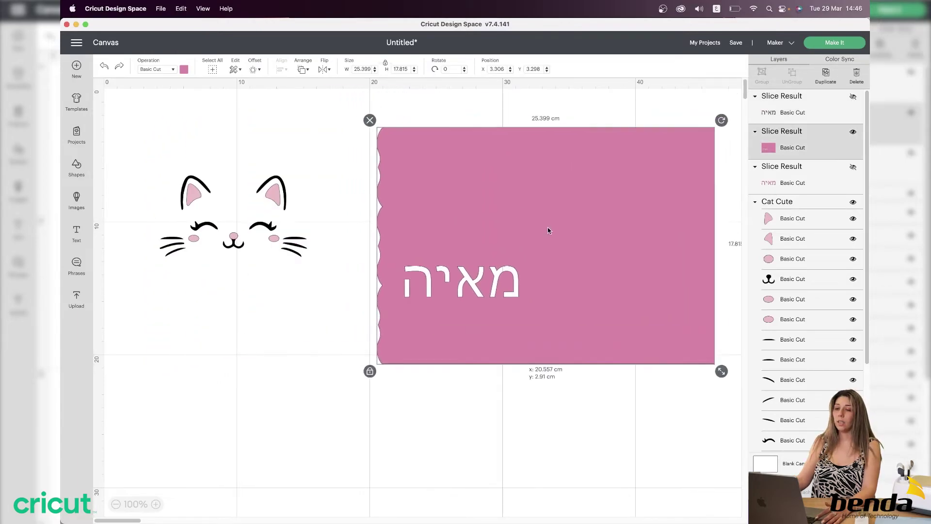
pyautogui.moveTo(549, 230); pyautogui.dragTo(519, 223)
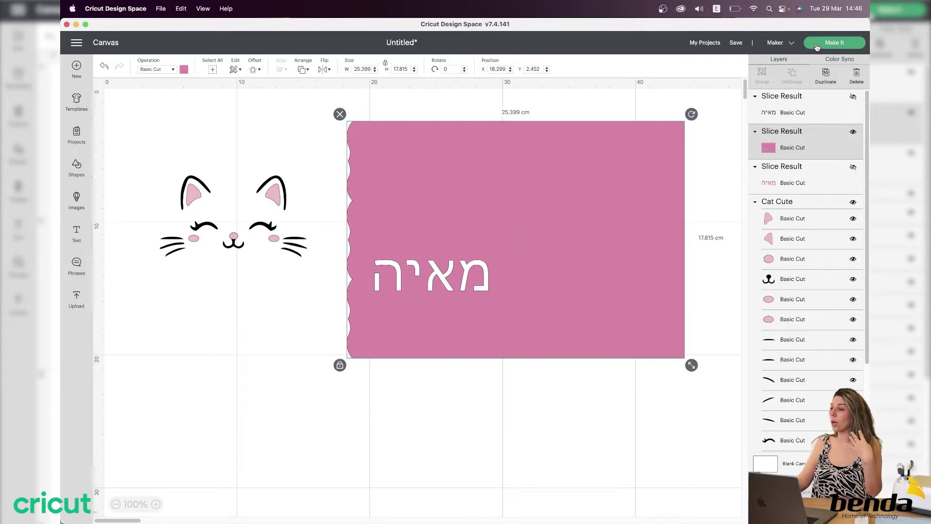
# Step: Ungroup the cat face and attach its five pink pieces, the inner ears, cheeks and nose, to each other
pyautogui.click(194, 203)
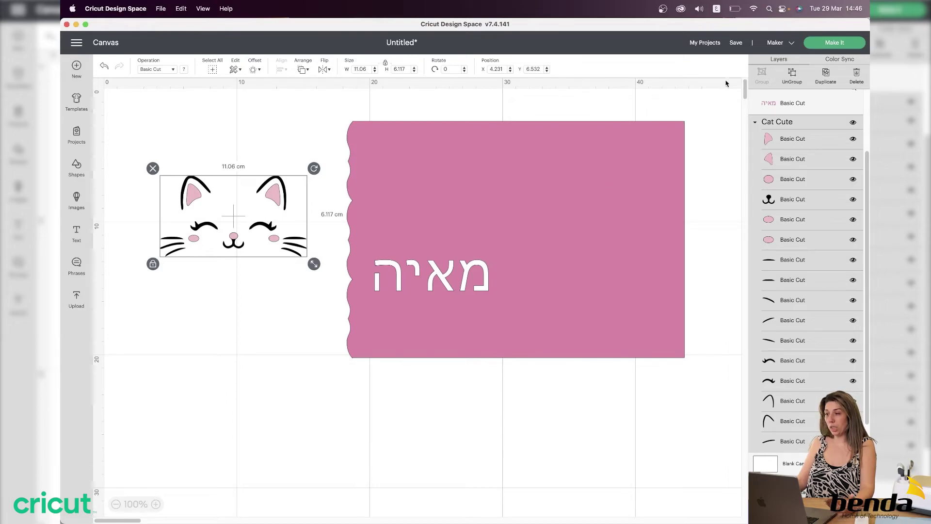
pyautogui.click(793, 78)
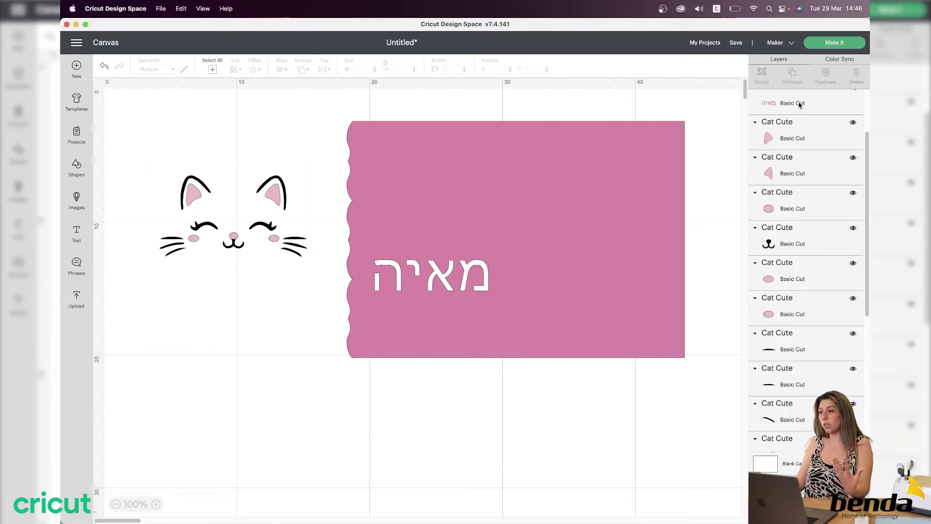
pyautogui.click(805, 147)
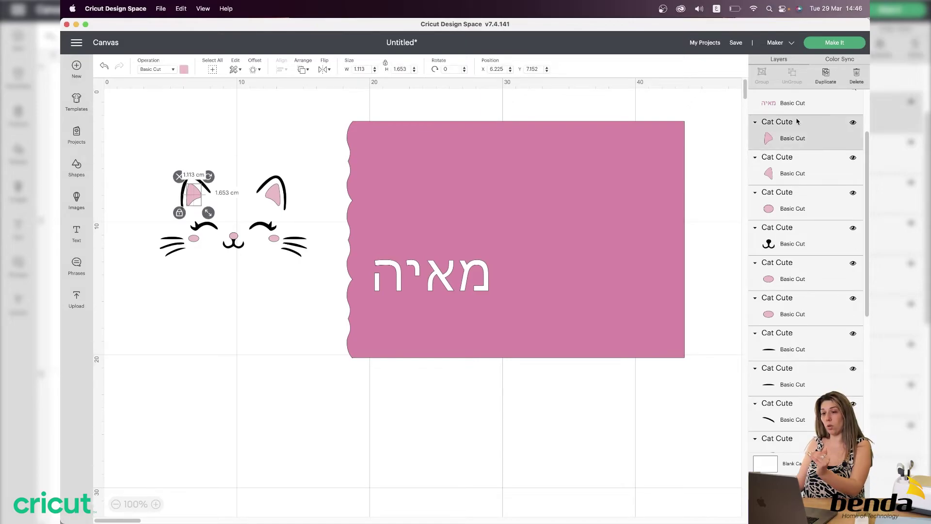
pyautogui.click(795, 178)
pyautogui.click(803, 132)
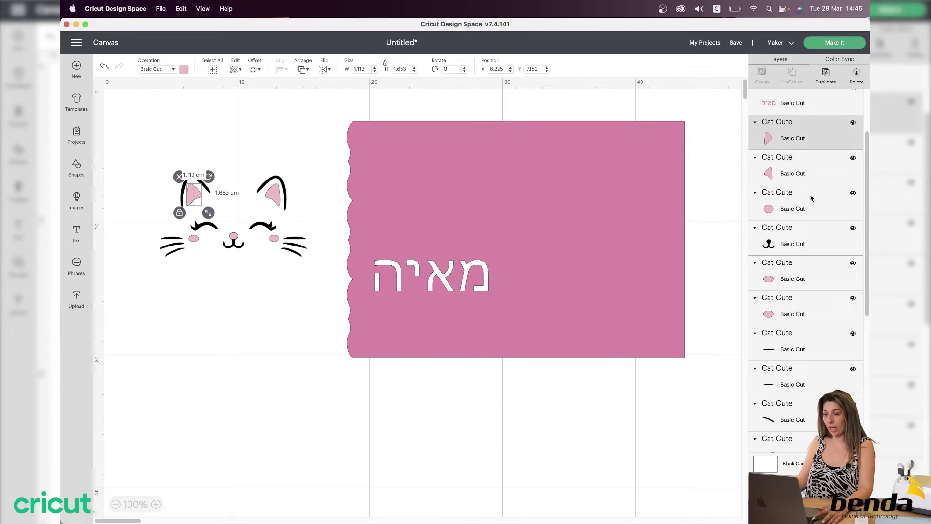
pyautogui.keyDown('shift'); pyautogui.click(808, 176); pyautogui.keyUp('shift')
pyautogui.keyDown('shift'); pyautogui.click(803, 211); pyautogui.keyUp('shift')
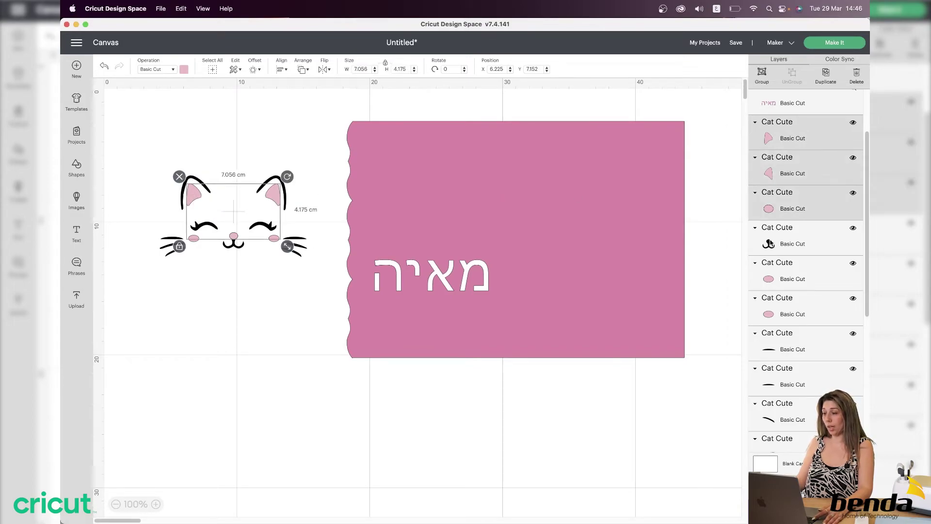
pyautogui.keyDown('shift'); pyautogui.click(785, 274); pyautogui.keyUp('shift')
pyautogui.keyDown('shift'); pyautogui.click(805, 323); pyautogui.keyUp('shift')
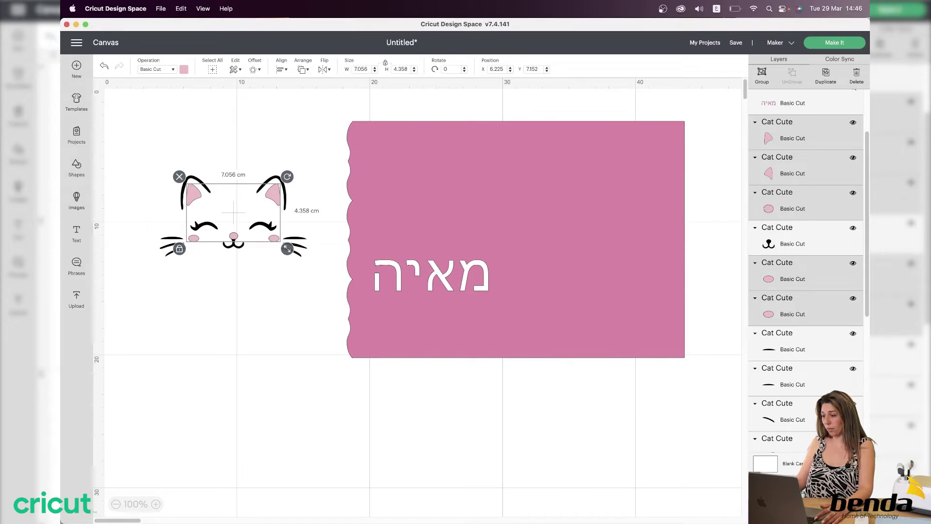
pyautogui.click(808, 507)
# Step: Attach all the black cat pieces, the mouth, whiskers, eyelashes and ear outlines, to each other
pyautogui.scroll(-3, 766, 340)
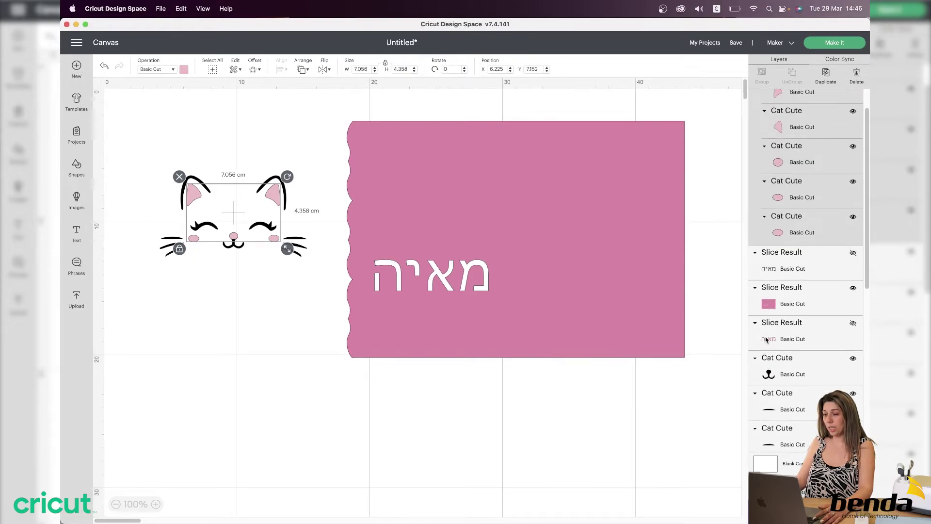
pyautogui.scroll(-3, 767, 340)
pyautogui.click(795, 210)
pyautogui.keyDown('shift'); pyautogui.click(802, 245); pyautogui.keyUp('shift')
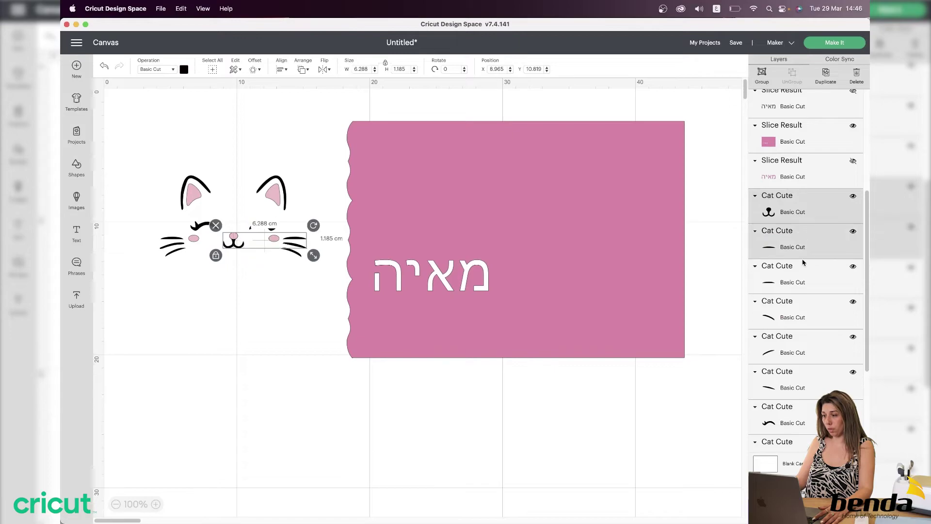
pyautogui.keyDown('shift'); pyautogui.click(803, 264); pyautogui.keyUp('shift')
pyautogui.keyDown('shift'); pyautogui.click(803, 306); pyautogui.keyUp('shift')
pyautogui.keyDown('shift'); pyautogui.click(801, 342); pyautogui.keyUp('shift')
pyautogui.keyDown('shift'); pyautogui.click(799, 383); pyautogui.keyUp('shift')
pyautogui.keyDown('shift'); pyautogui.click(802, 417); pyautogui.keyUp('shift')
pyautogui.scroll(-2, 813, 381)
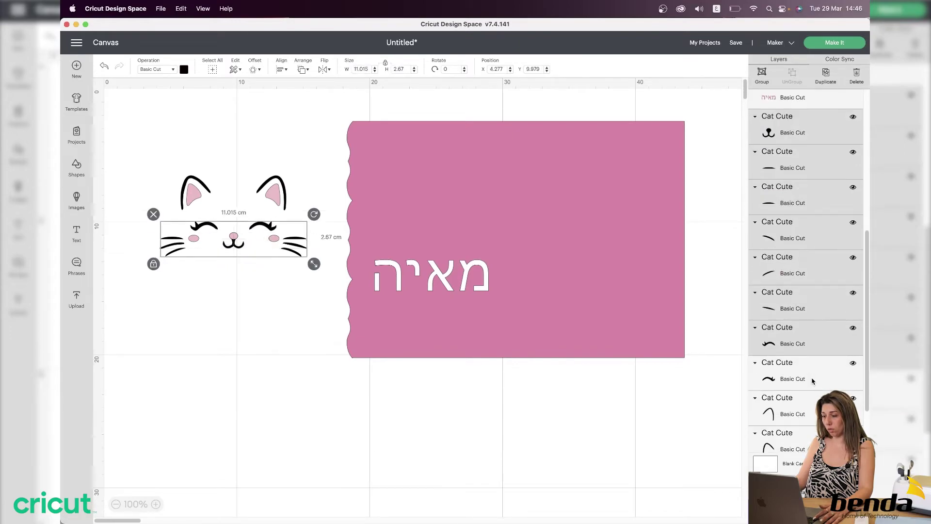
pyautogui.keyDown('shift'); pyautogui.click(803, 414); pyautogui.keyUp('shift')
pyautogui.scroll(-1, 802, 408)
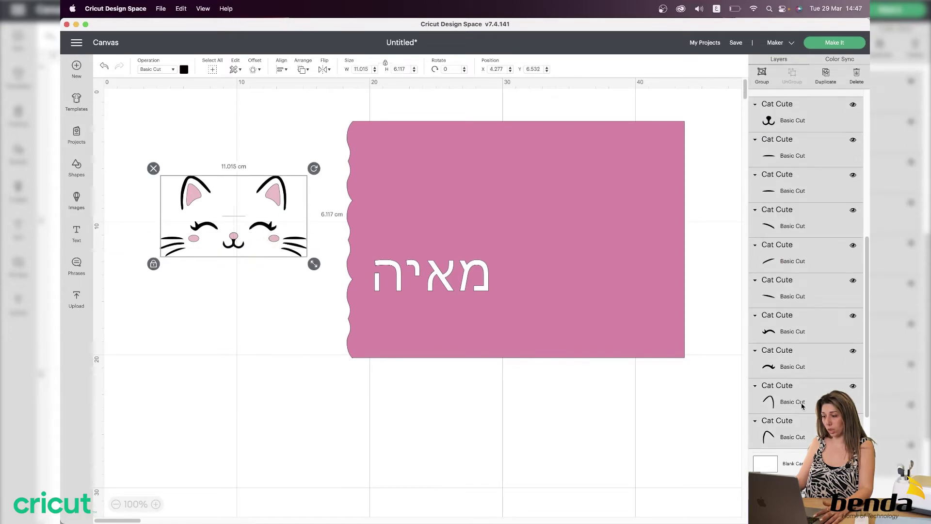
pyautogui.scroll(-2, 803, 403)
pyautogui.keyDown('shift'); pyautogui.click(801, 401); pyautogui.keyUp('shift')
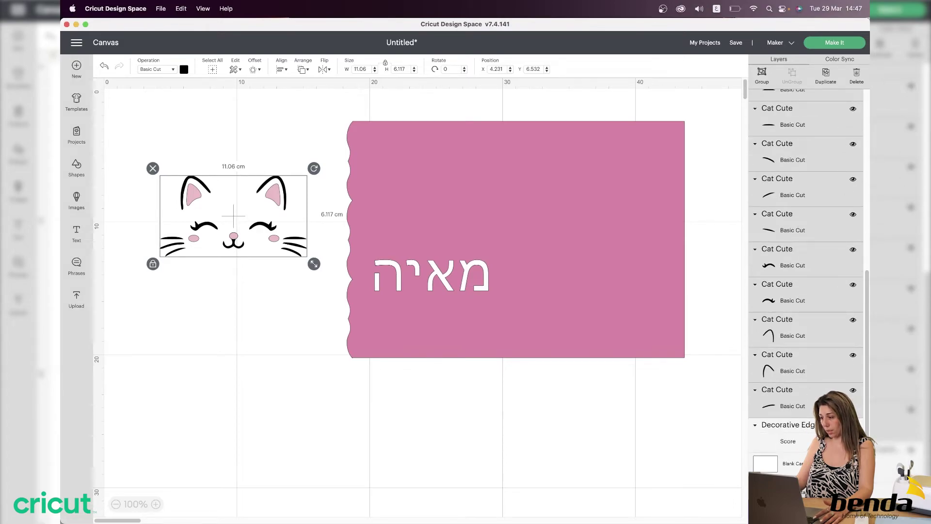
pyautogui.click(808, 507)
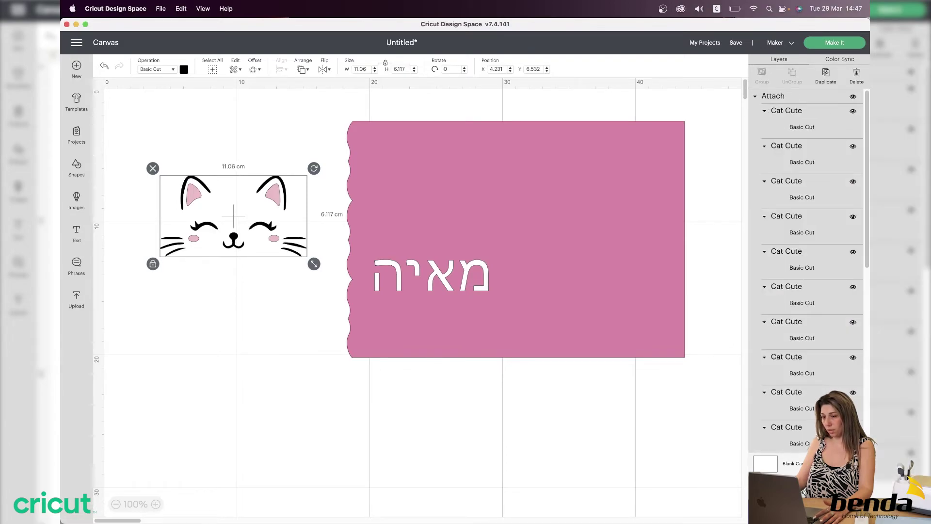
# Step: Send the project to mat preparation and review the light pink mat and the pink card's mat
pyautogui.click(842, 47)
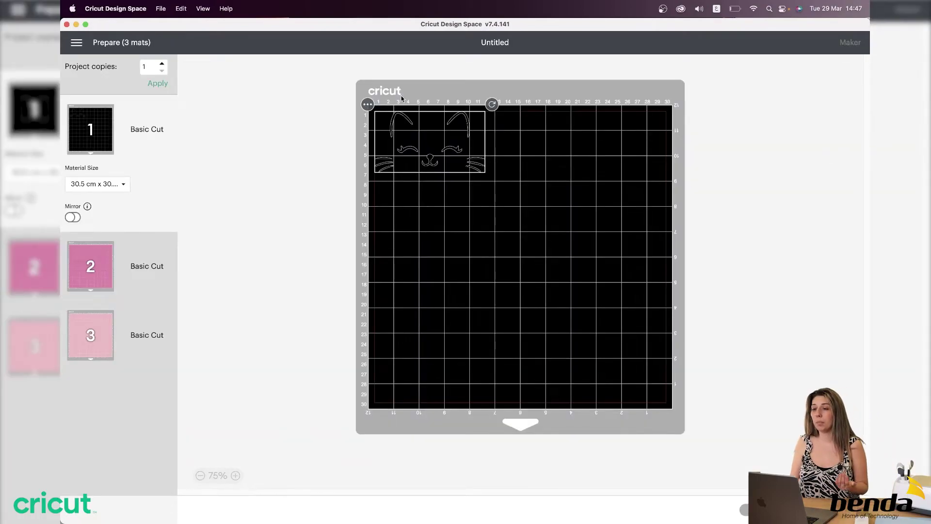
pyautogui.click(92, 325)
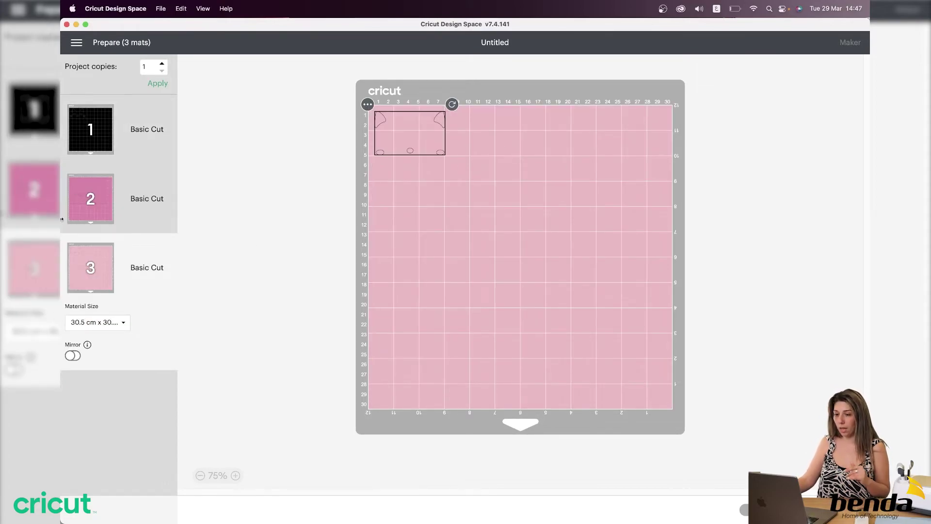
pyautogui.click(105, 190)
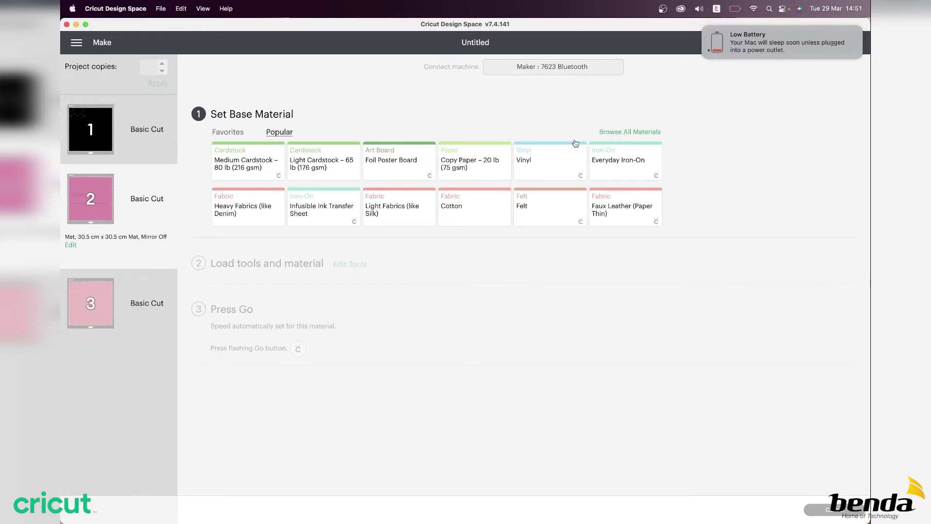
# Step: Browse the full list of compatible base materials, including Art Board, Cardstock and Fabric, and close it without choosing one
pyautogui.click(602, 132)
pyautogui.scroll(-12, 558, 221)
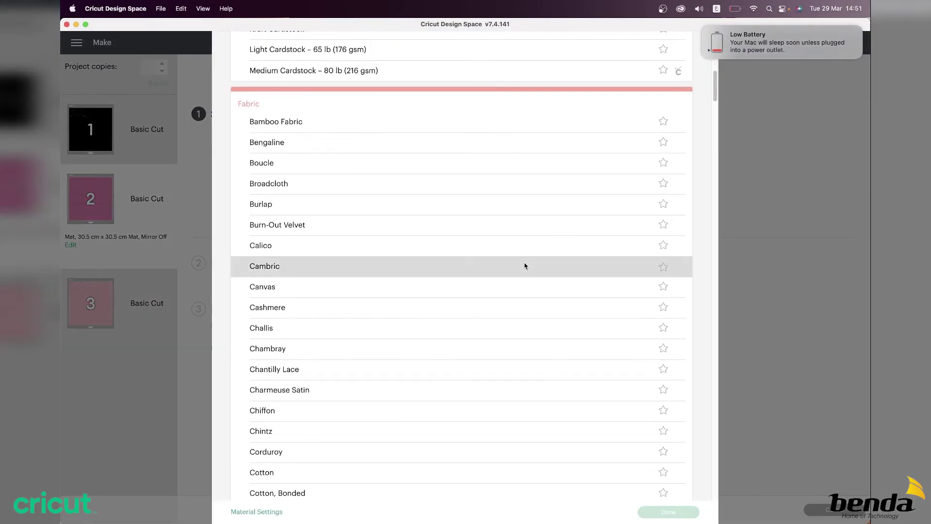
pyautogui.scroll(-20, 525, 265)
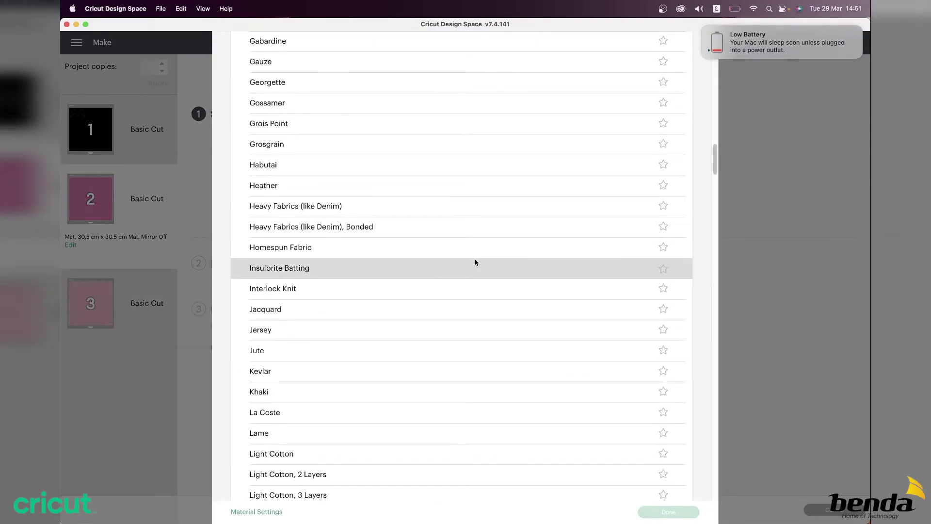
pyautogui.scroll(-3, 476, 262)
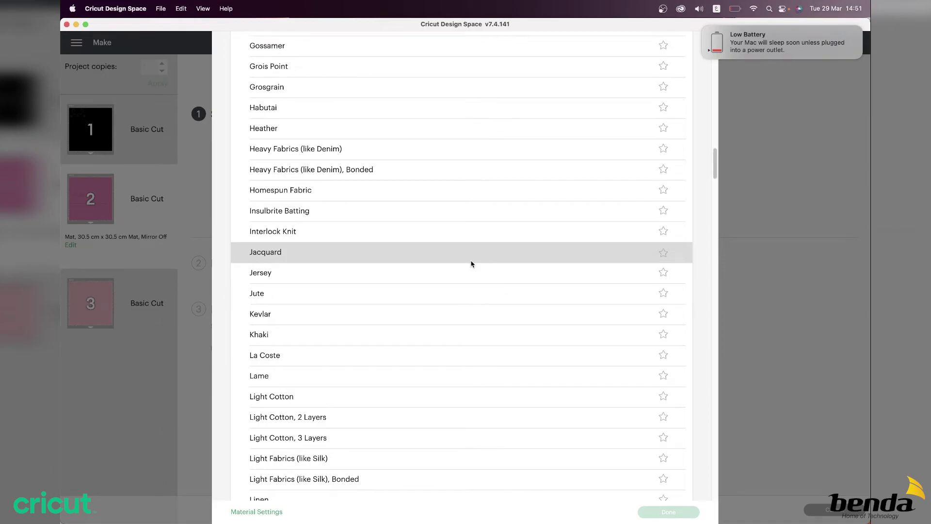
pyautogui.scroll(20, 574, 123)
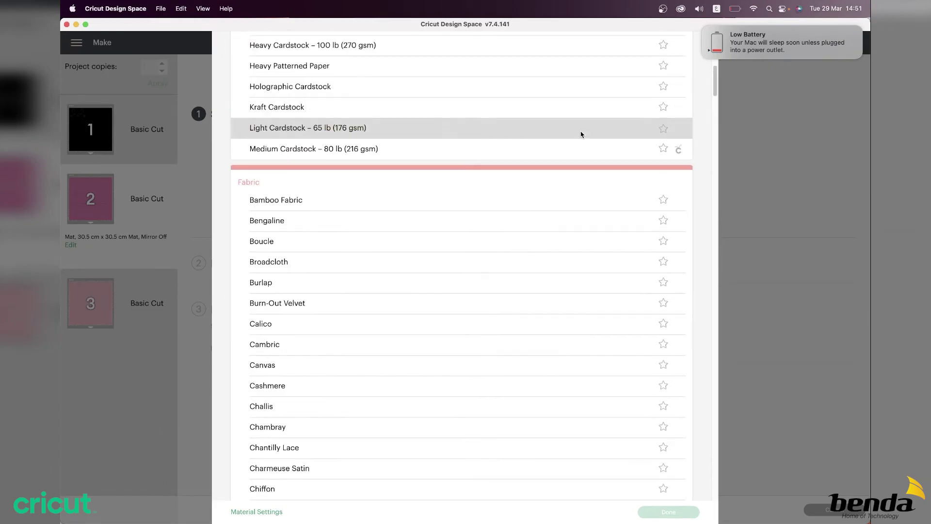
pyautogui.scroll(20, 581, 146)
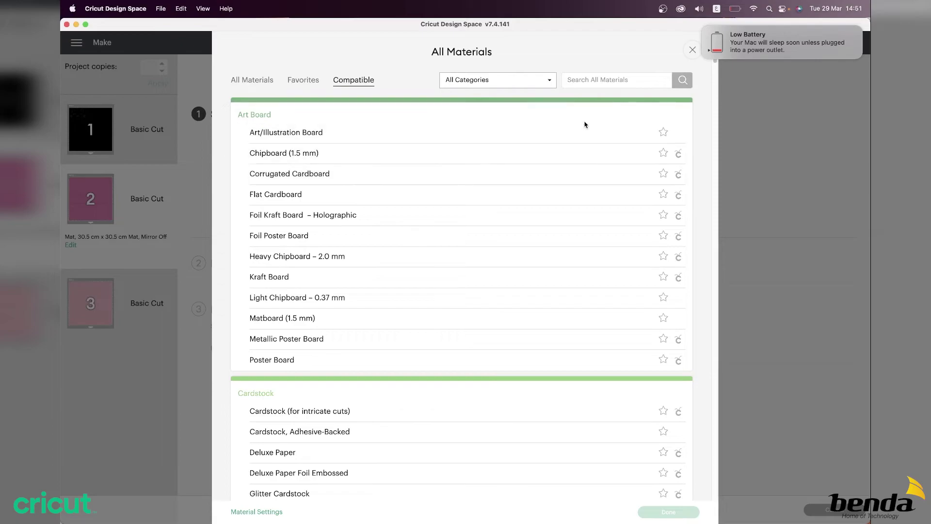
pyautogui.click(693, 50)
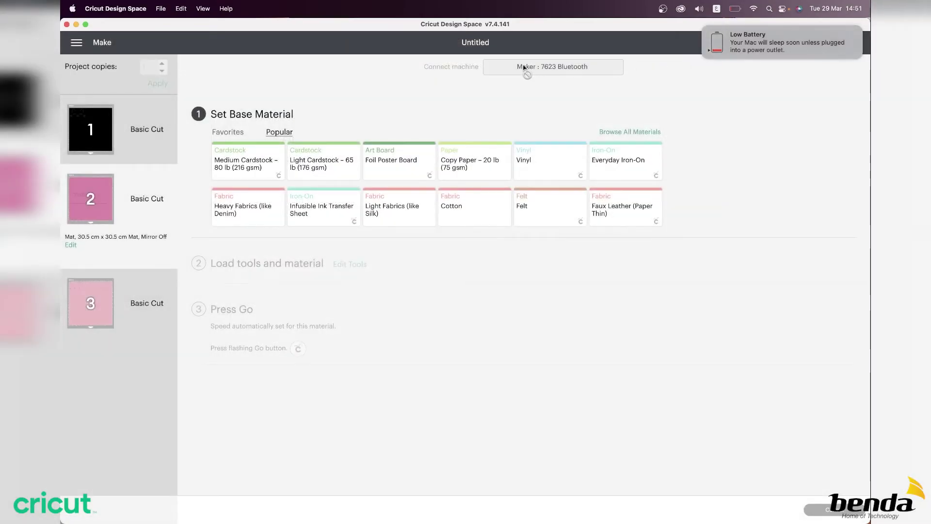